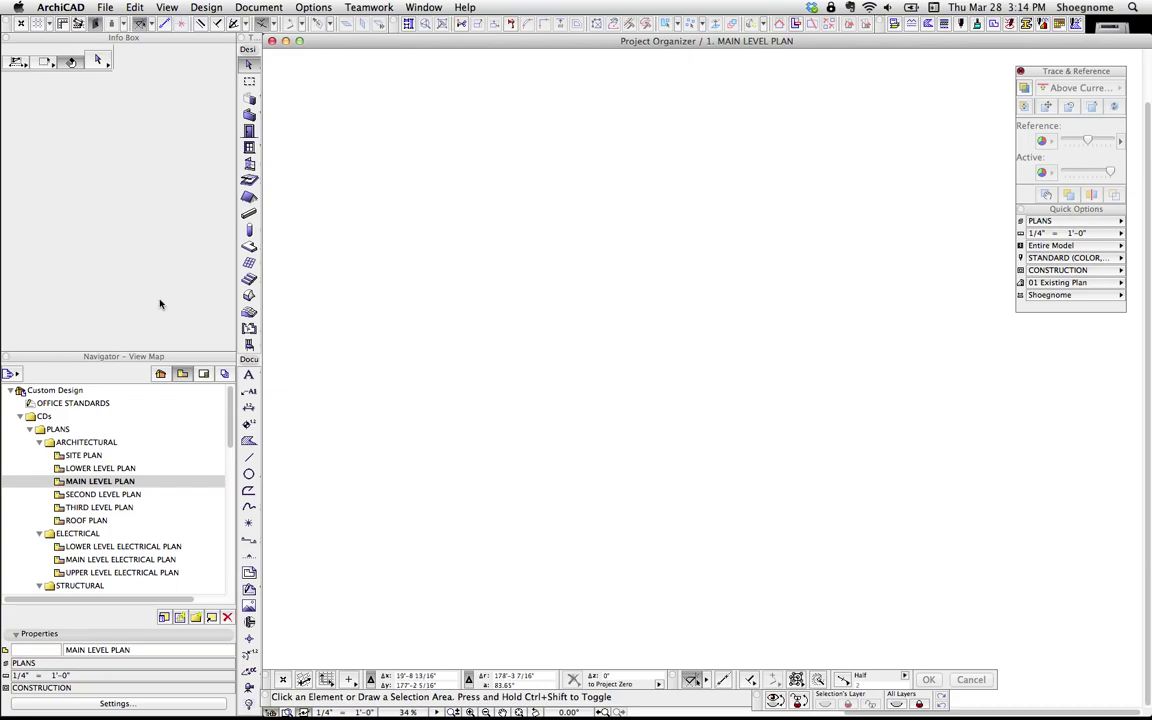
# Step the Navigator through Project Map, View Map, Layout Book and Publisher Set, then list open projects
pyautogui.click(137, 357)
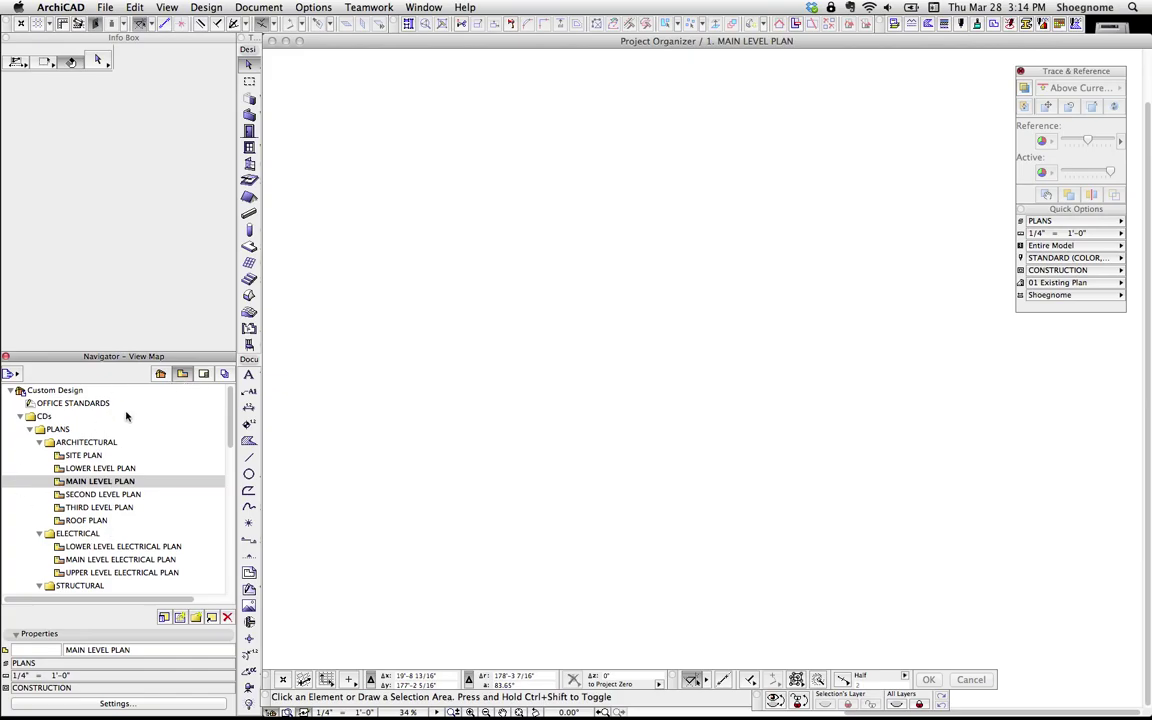
pyautogui.click(160, 373)
pyautogui.click(187, 374)
pyautogui.click(204, 374)
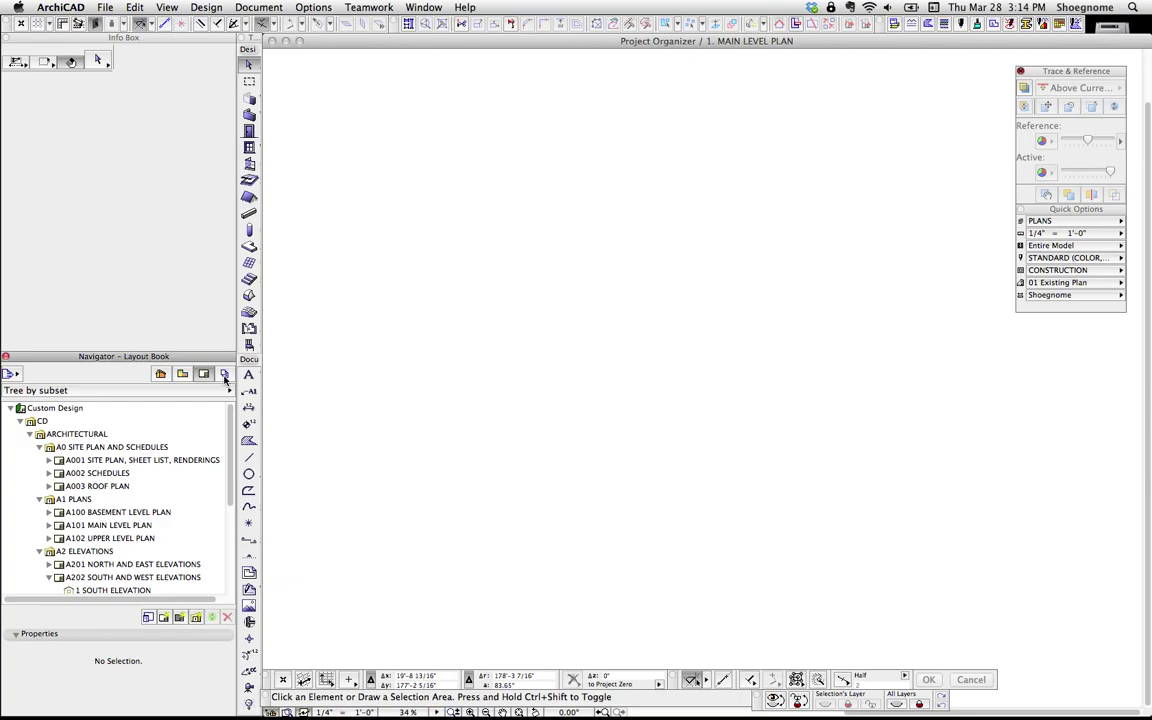
pyautogui.click(225, 375)
pyautogui.click(10, 373)
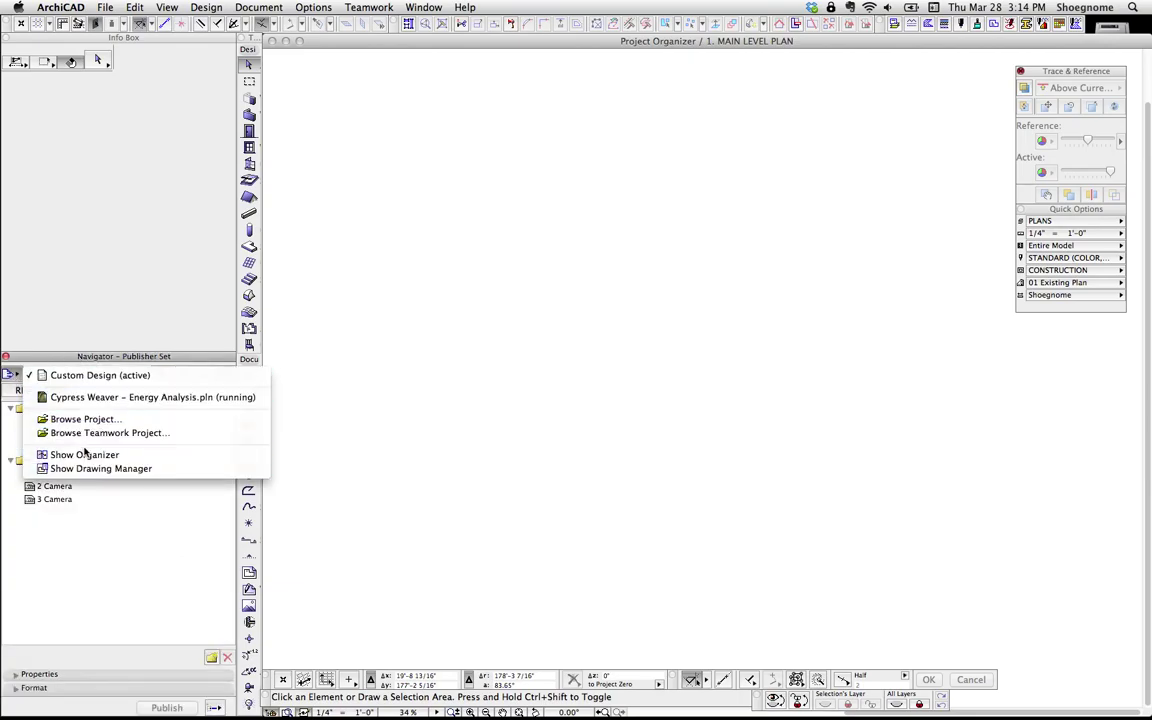
# Open the Organizer from Window > Palettes, widen its left tree pane and move it down-right
pyautogui.click(291, 80)
pyautogui.click(424, 7)
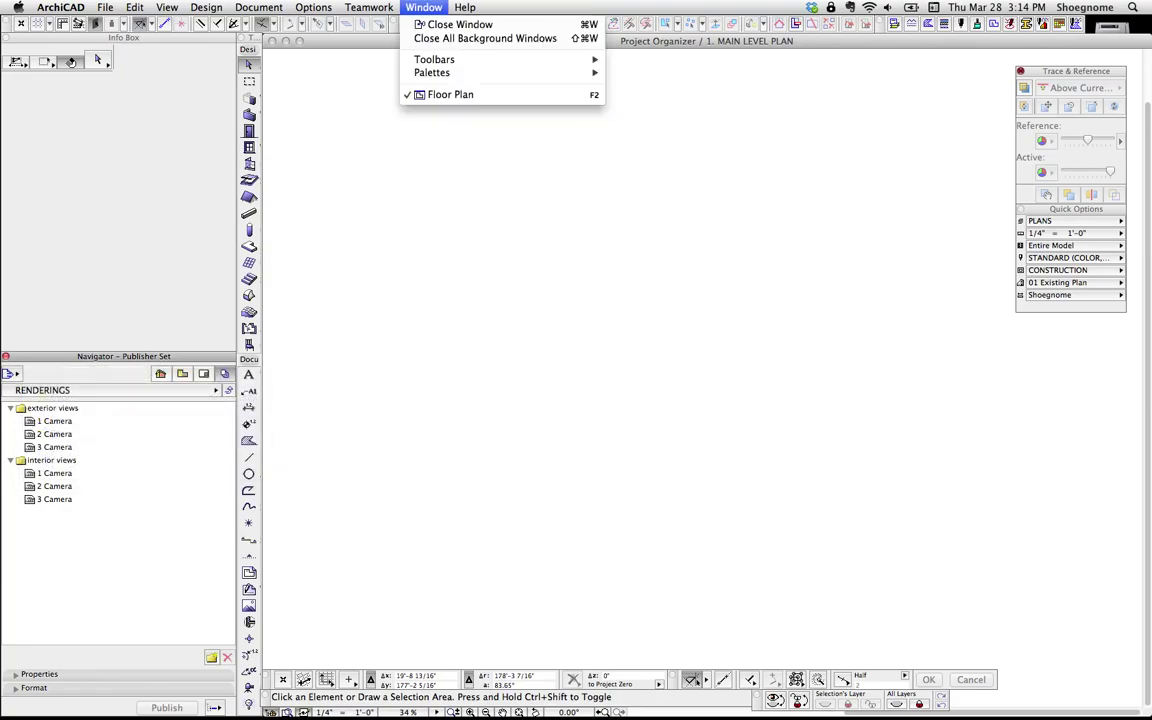
pyautogui.moveTo(448, 64)
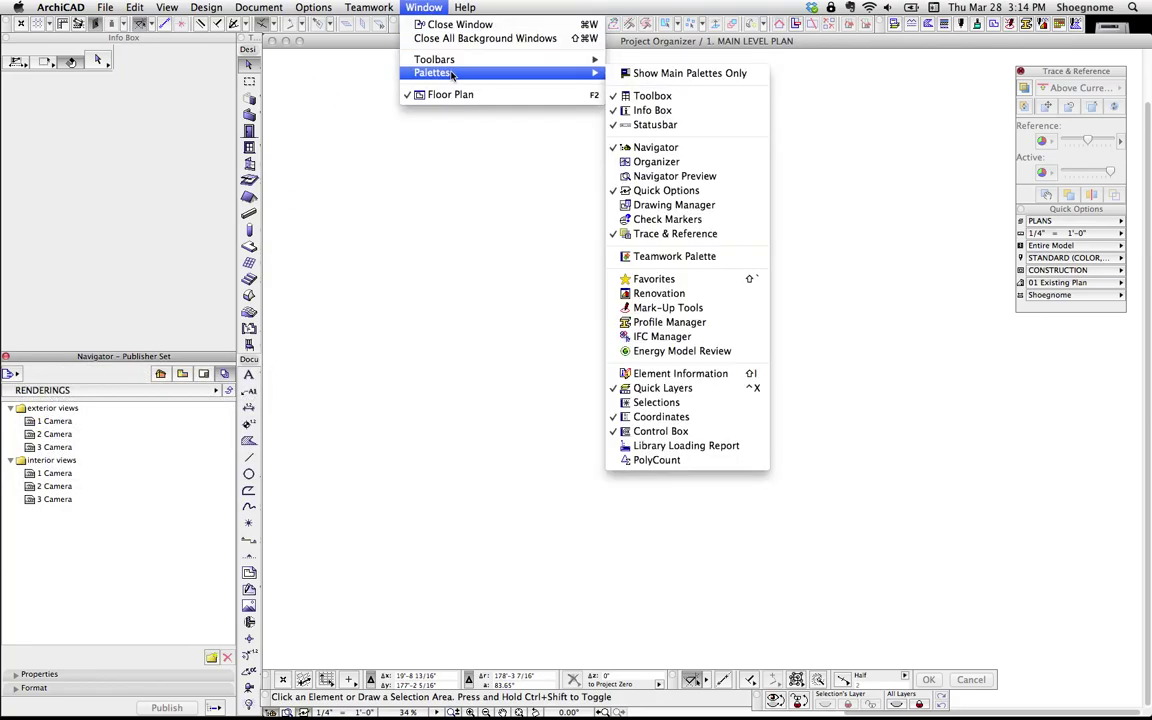
pyautogui.click(489, 241)
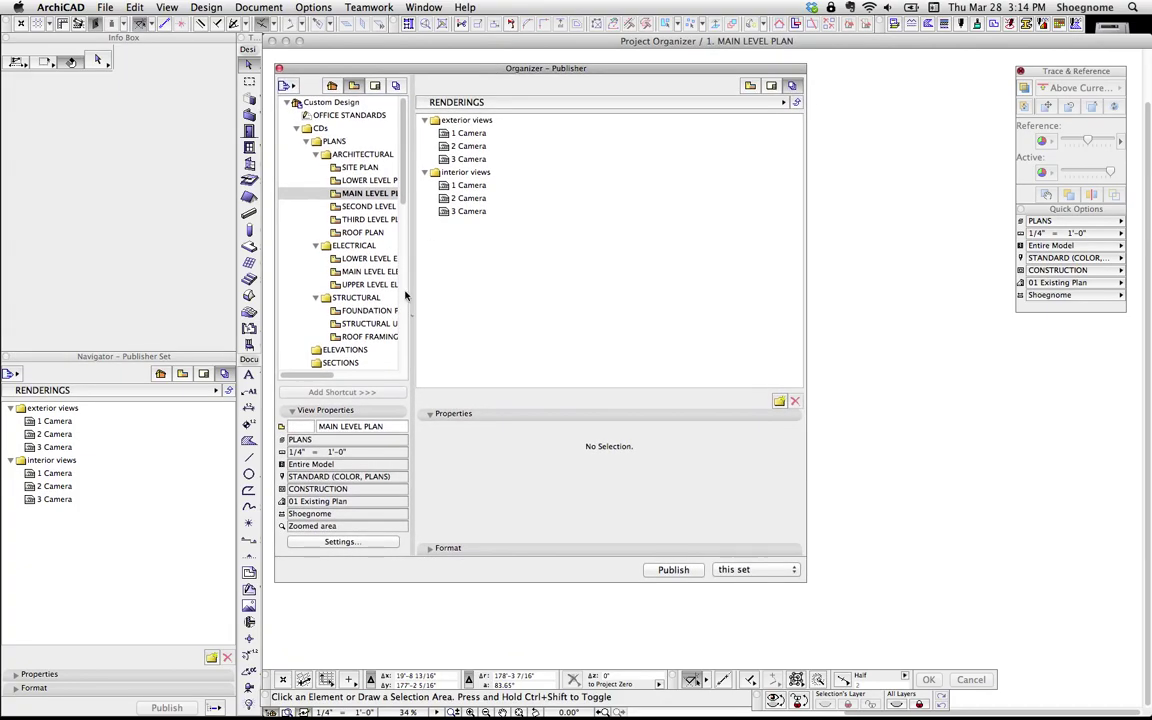
pyautogui.moveTo(412, 311); pyautogui.dragTo(534, 316)
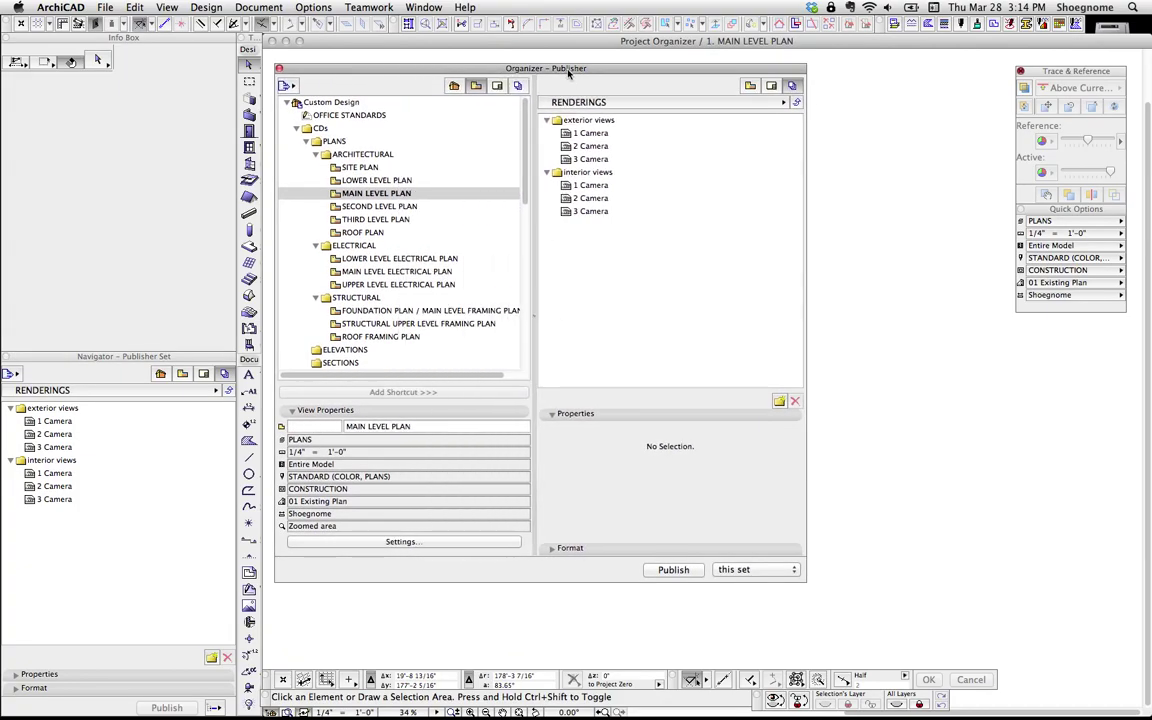
pyautogui.moveTo(568, 71); pyautogui.dragTo(582, 92)
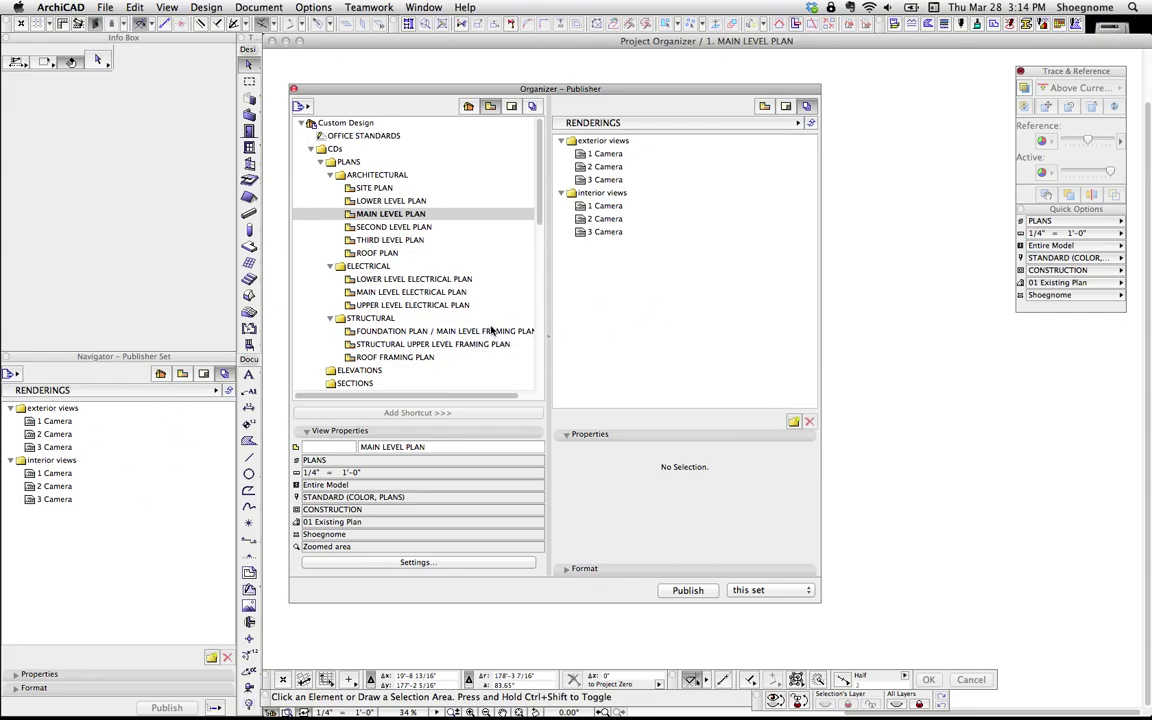
# Cycle the Organizer through View, Layout and Publisher modes, ending in View Editor with Project Map left
pyautogui.click(469, 107)
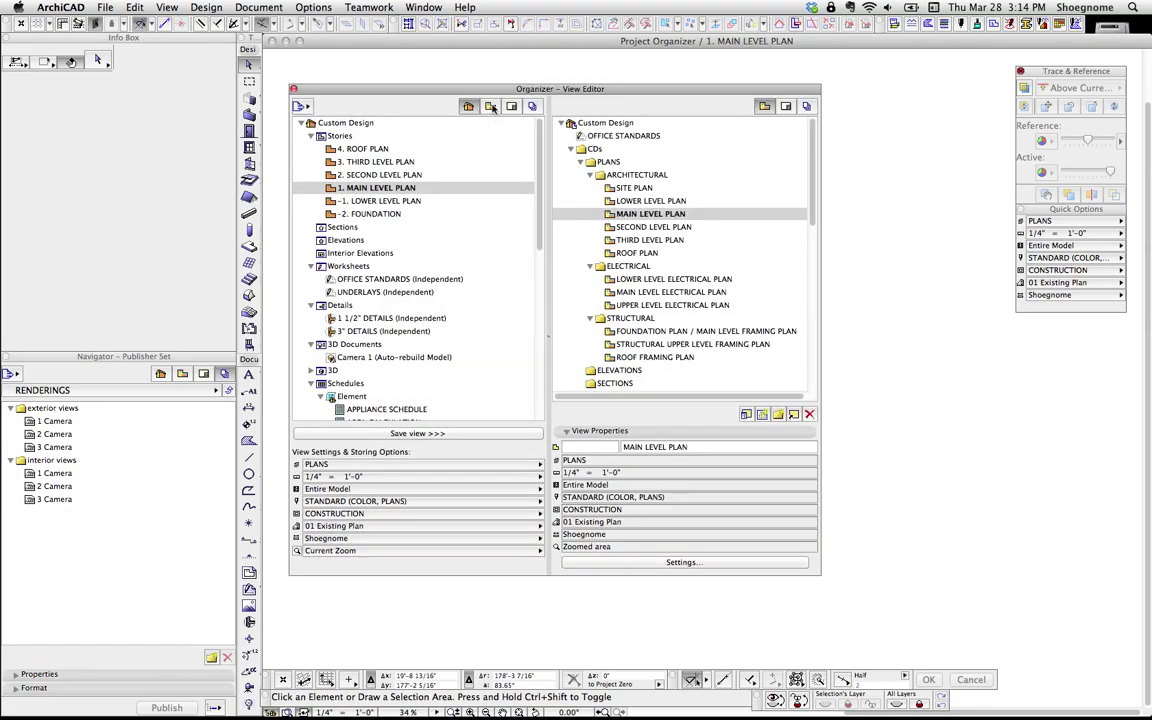
pyautogui.click(491, 107)
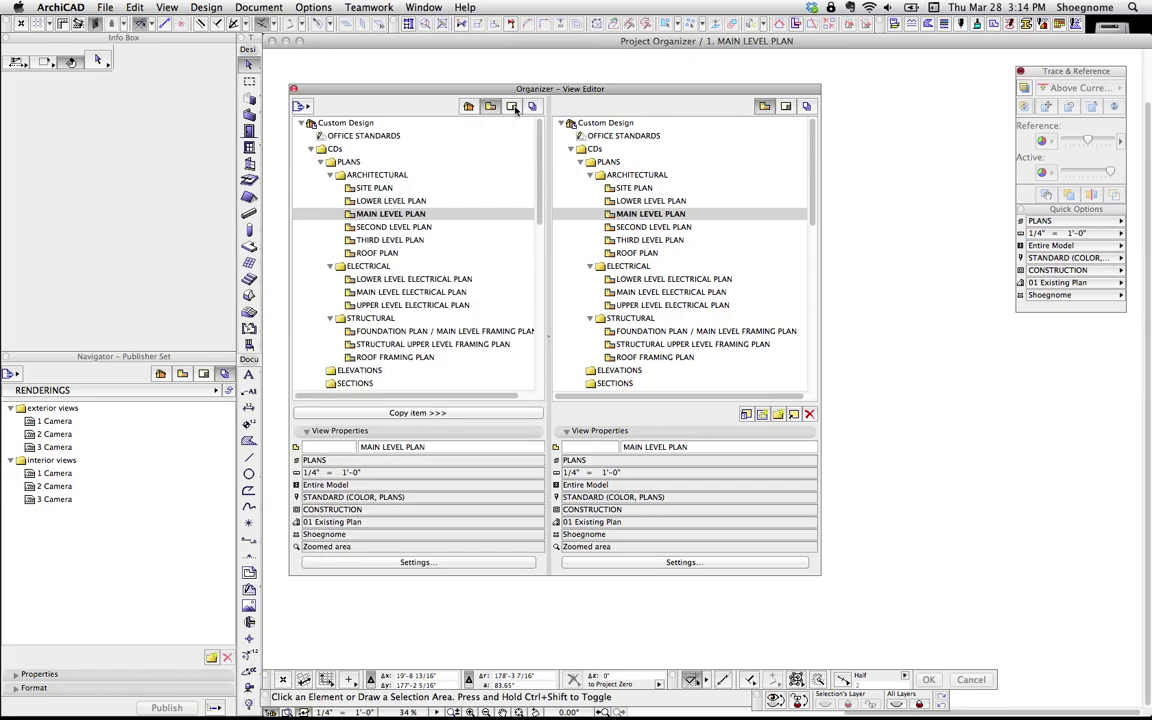
pyautogui.click(531, 107)
pyautogui.click(469, 108)
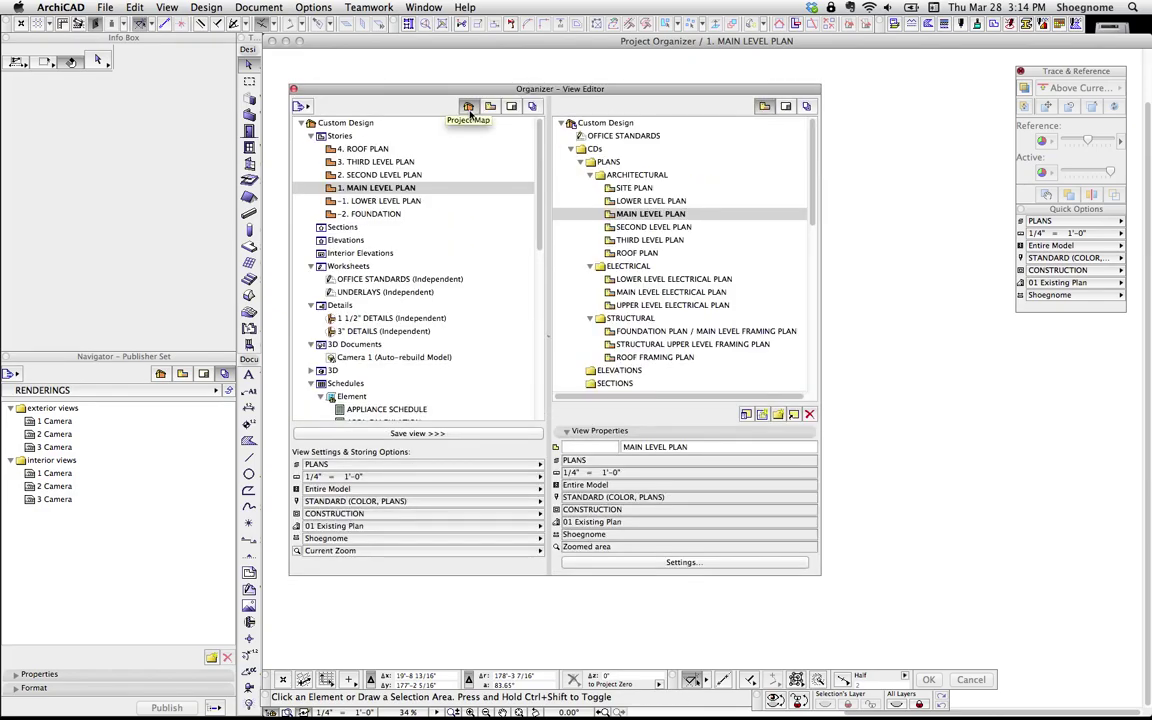
pyautogui.click(490, 108)
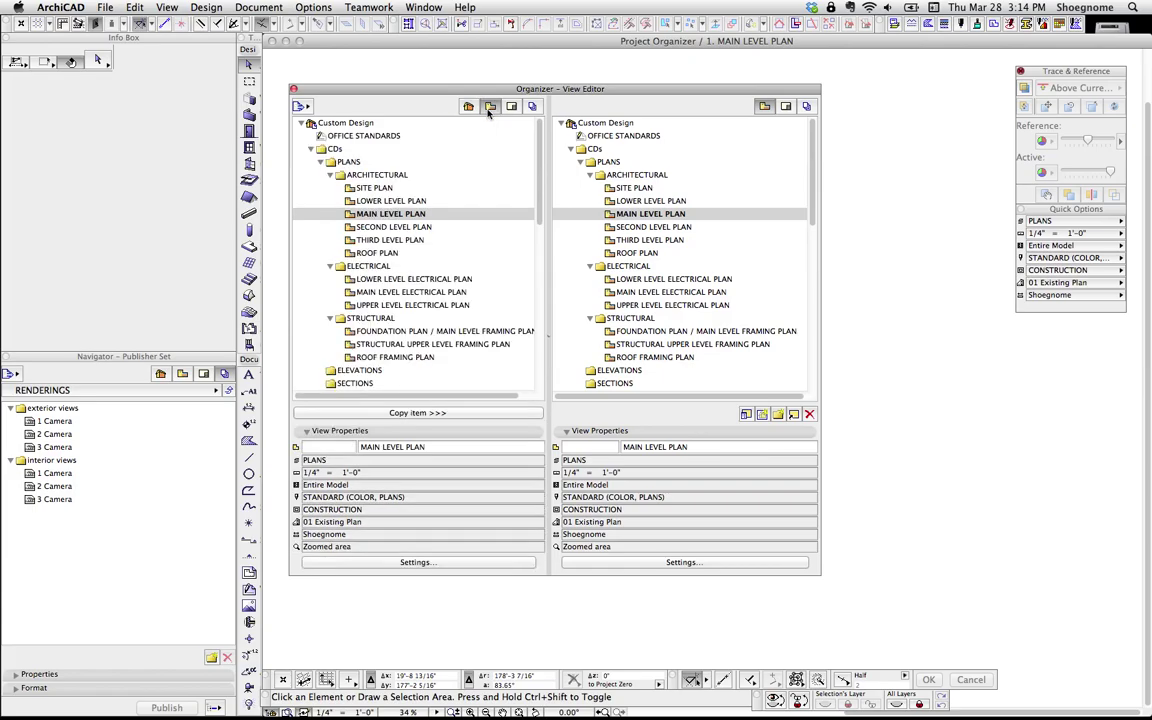
pyautogui.click(511, 106)
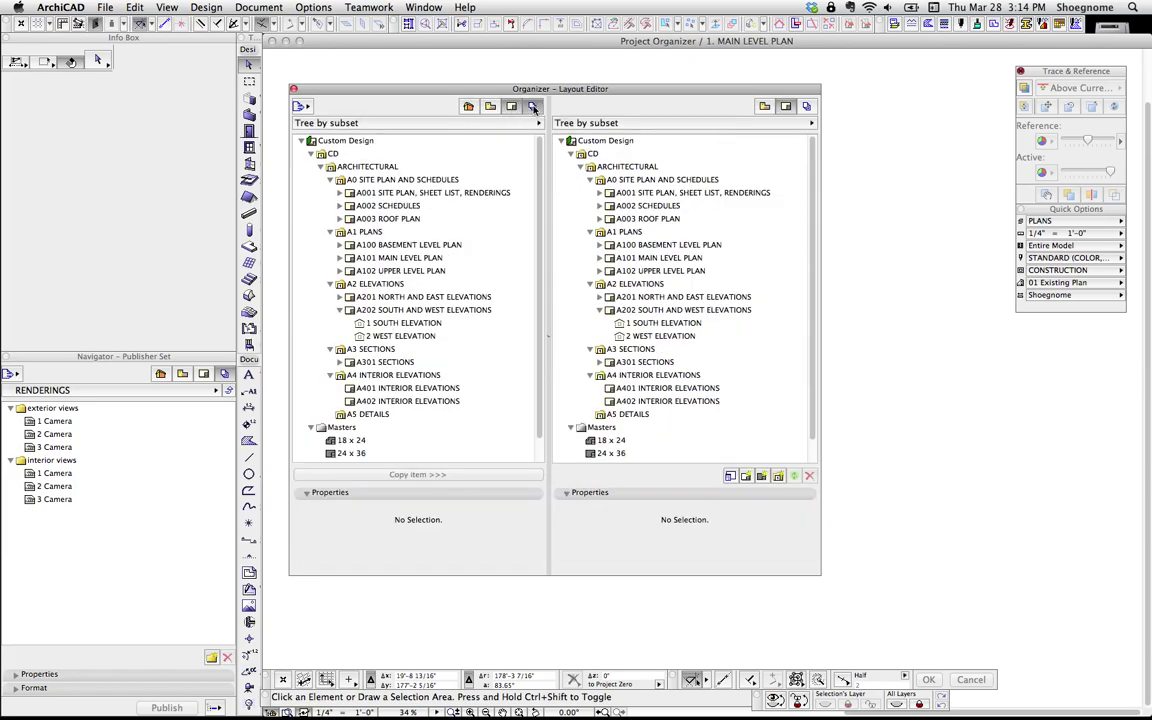
pyautogui.click(533, 106)
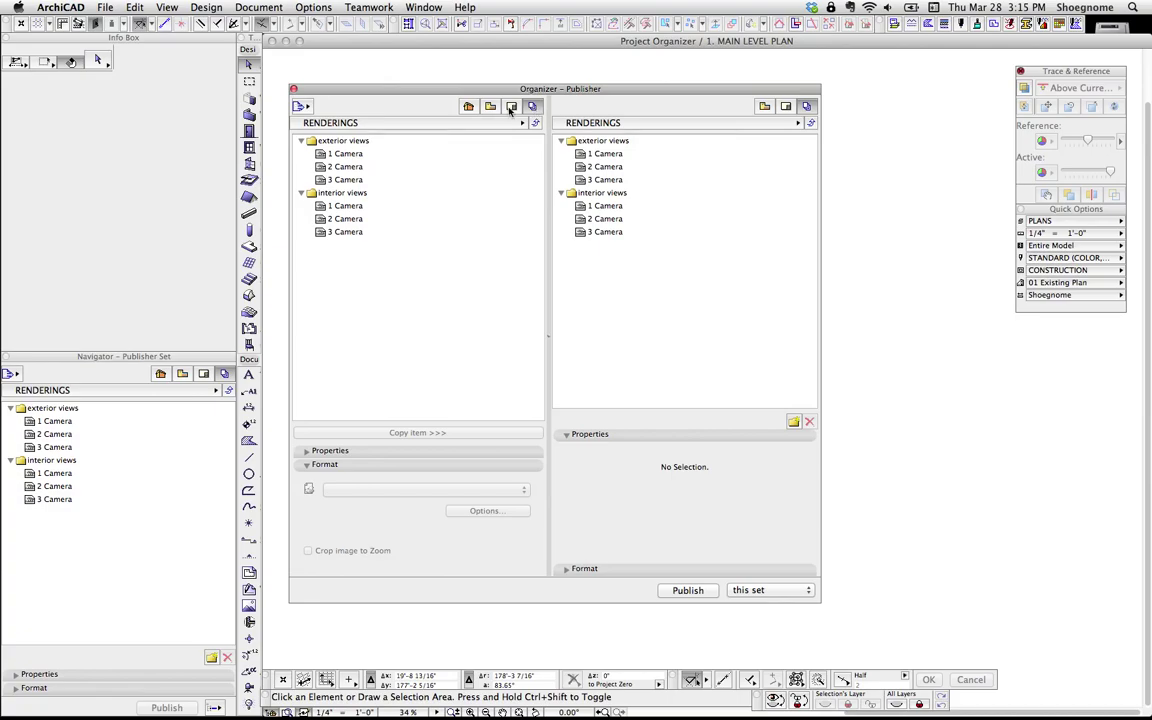
pyautogui.click(512, 106)
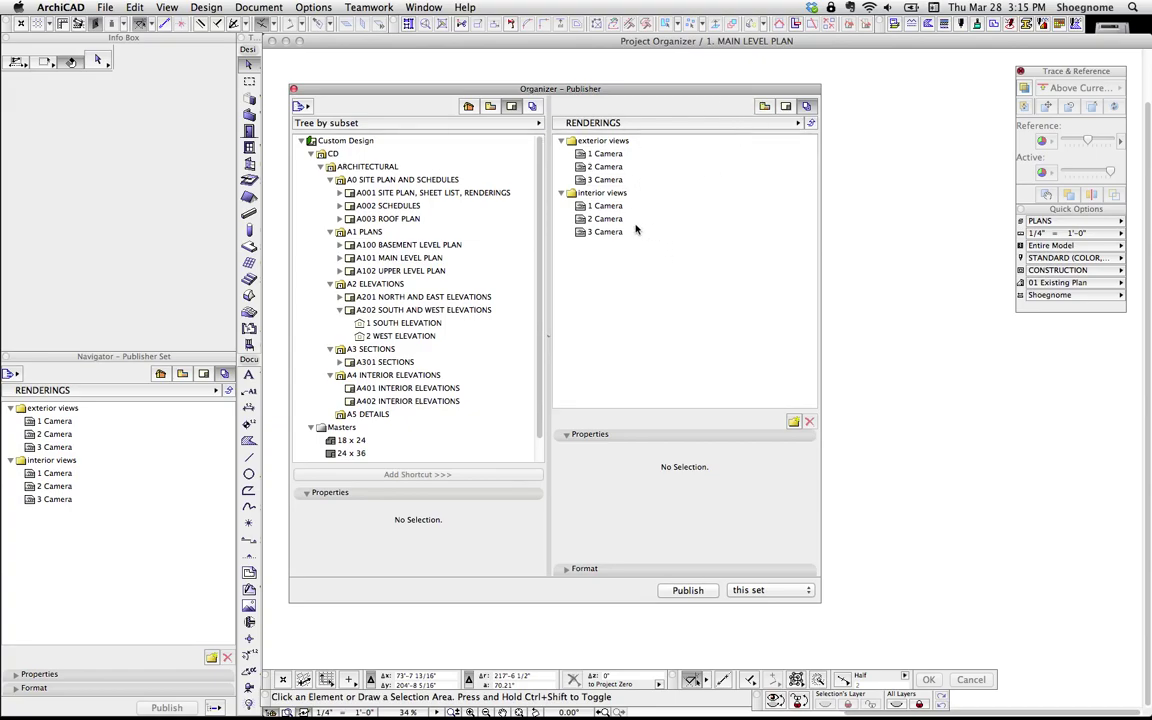
pyautogui.click(468, 106)
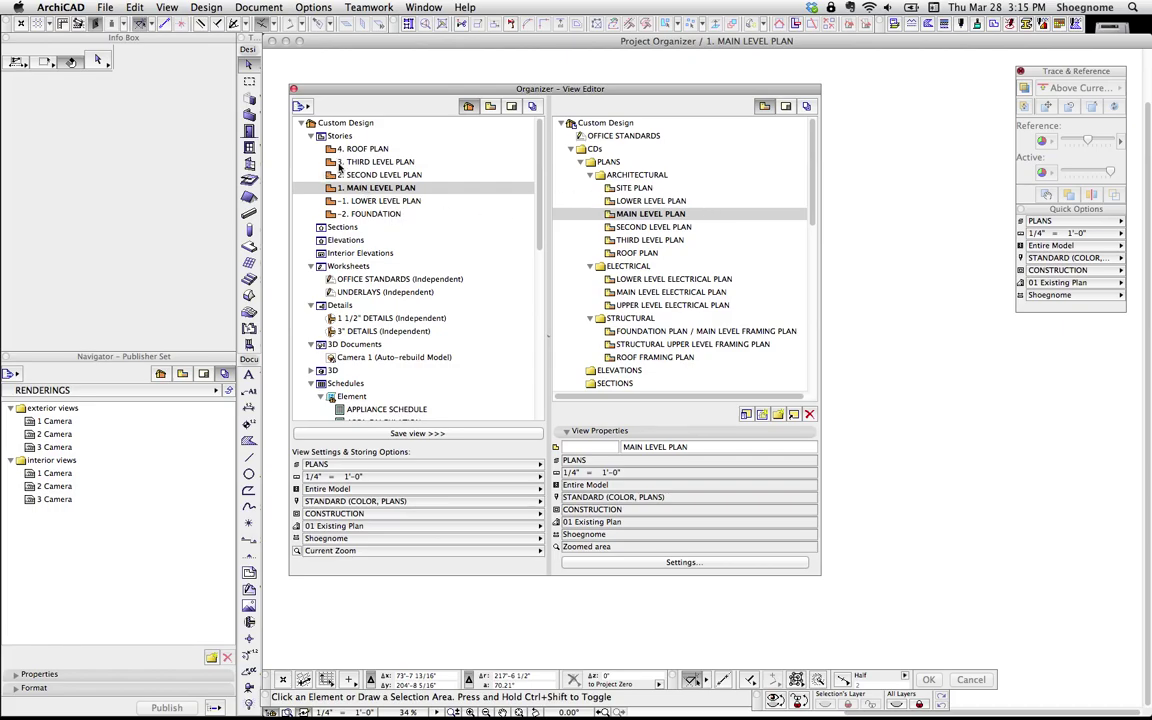
pyautogui.moveTo(358, 190); pyautogui.dragTo(585, 130)
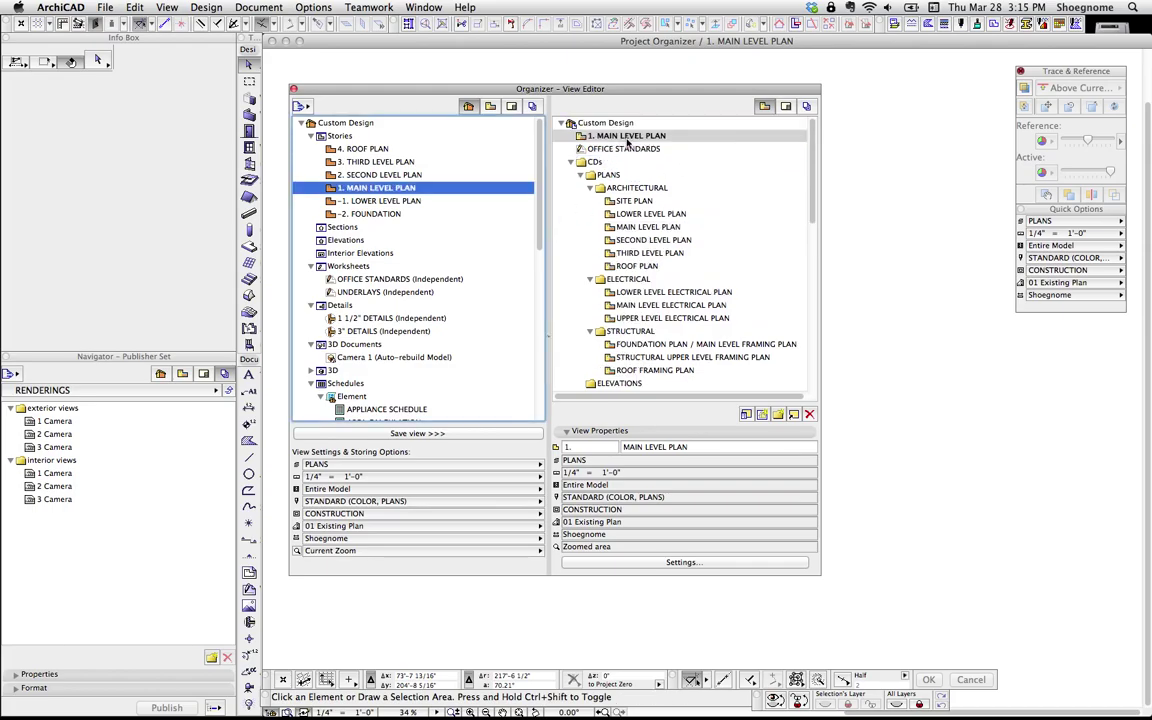
pyautogui.click(560, 136)
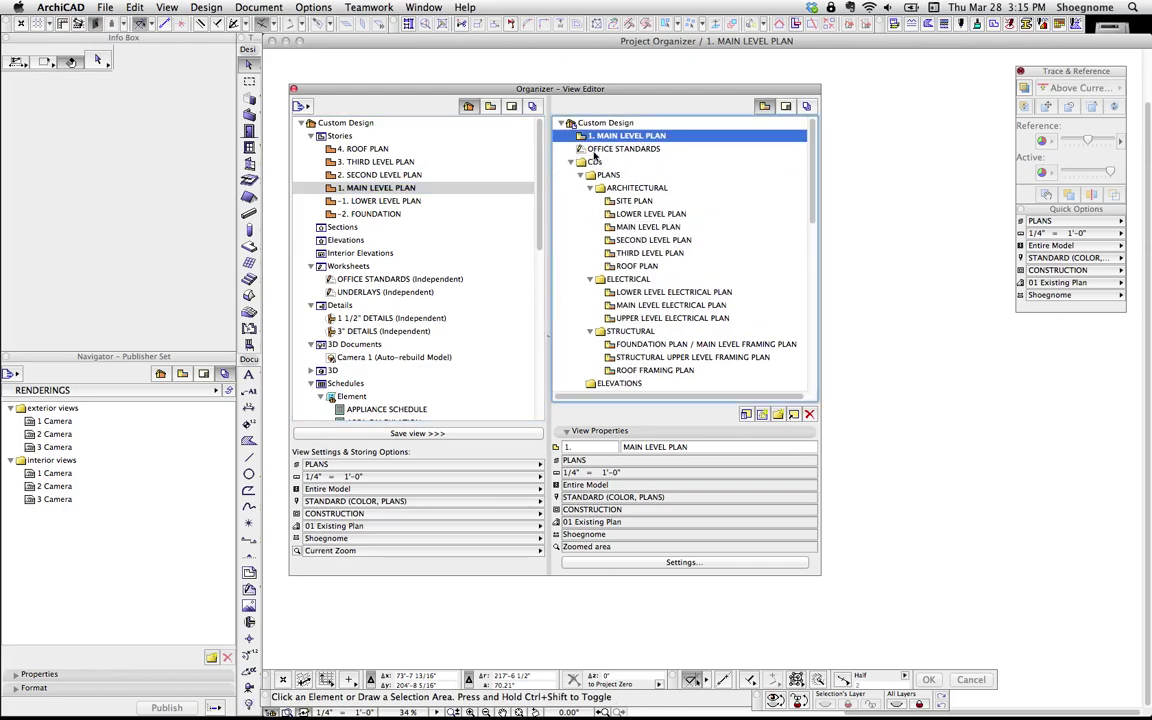
pyautogui.click(809, 414)
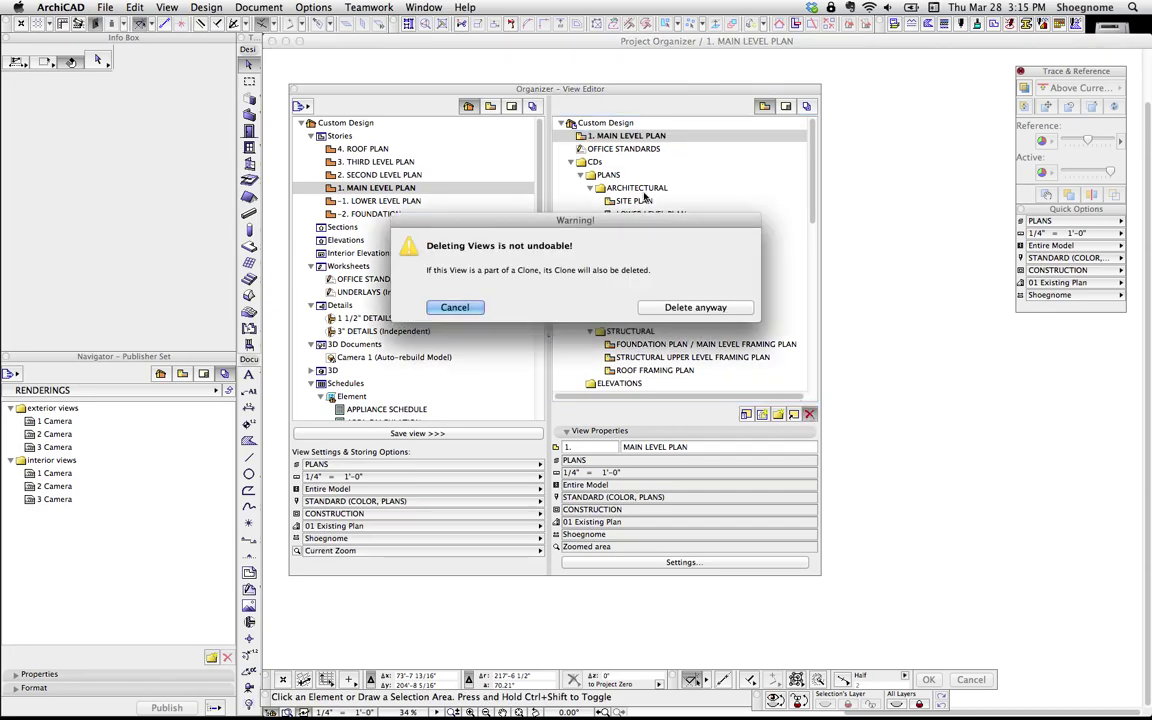
pyautogui.click(690, 307)
pyautogui.click(340, 136)
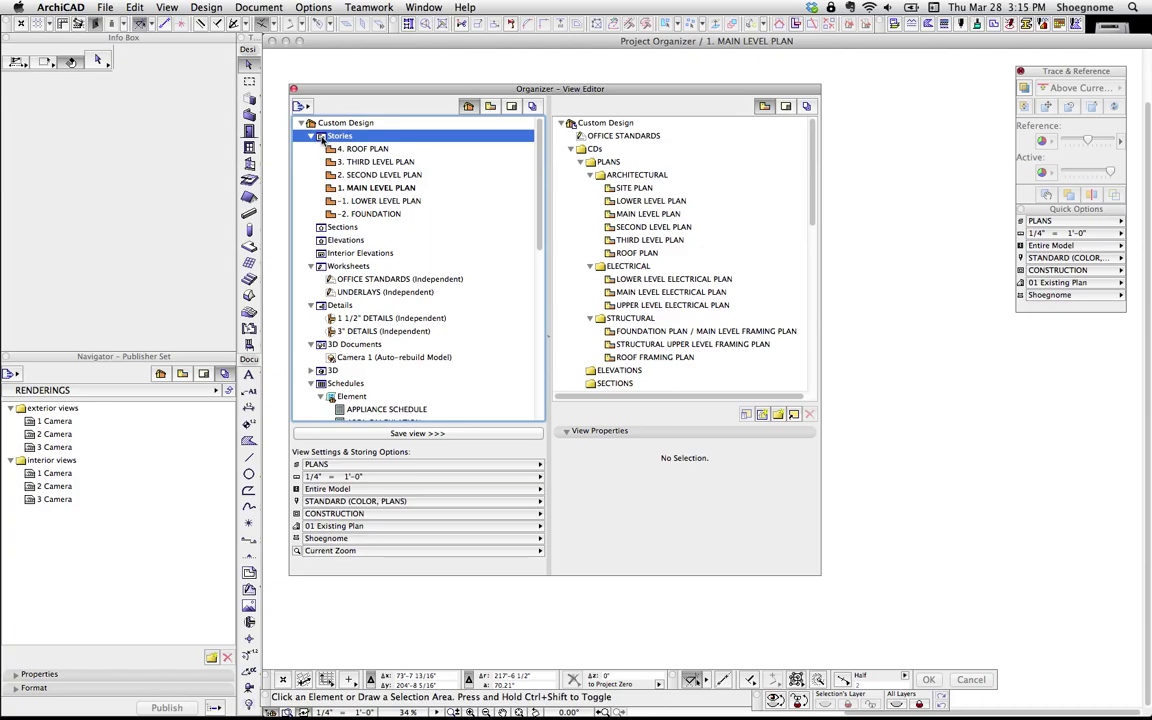
pyautogui.moveTo(340, 136); pyautogui.dragTo(580, 125)
pyautogui.click(571, 135)
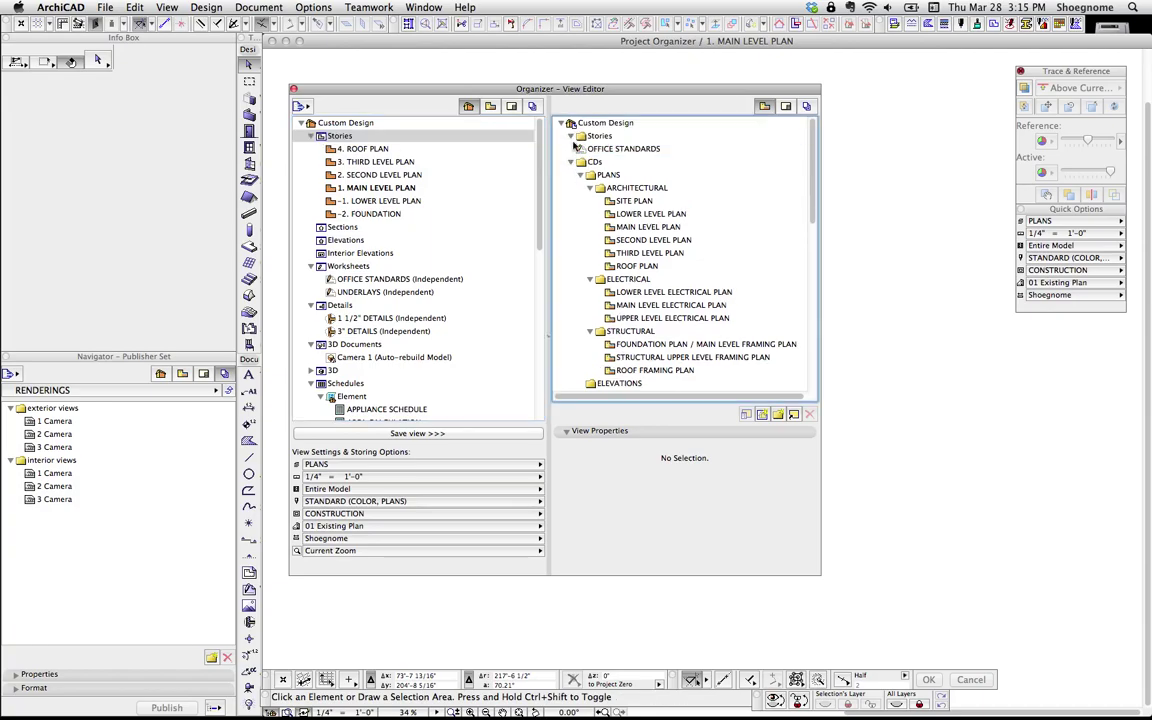
pyautogui.click(572, 136)
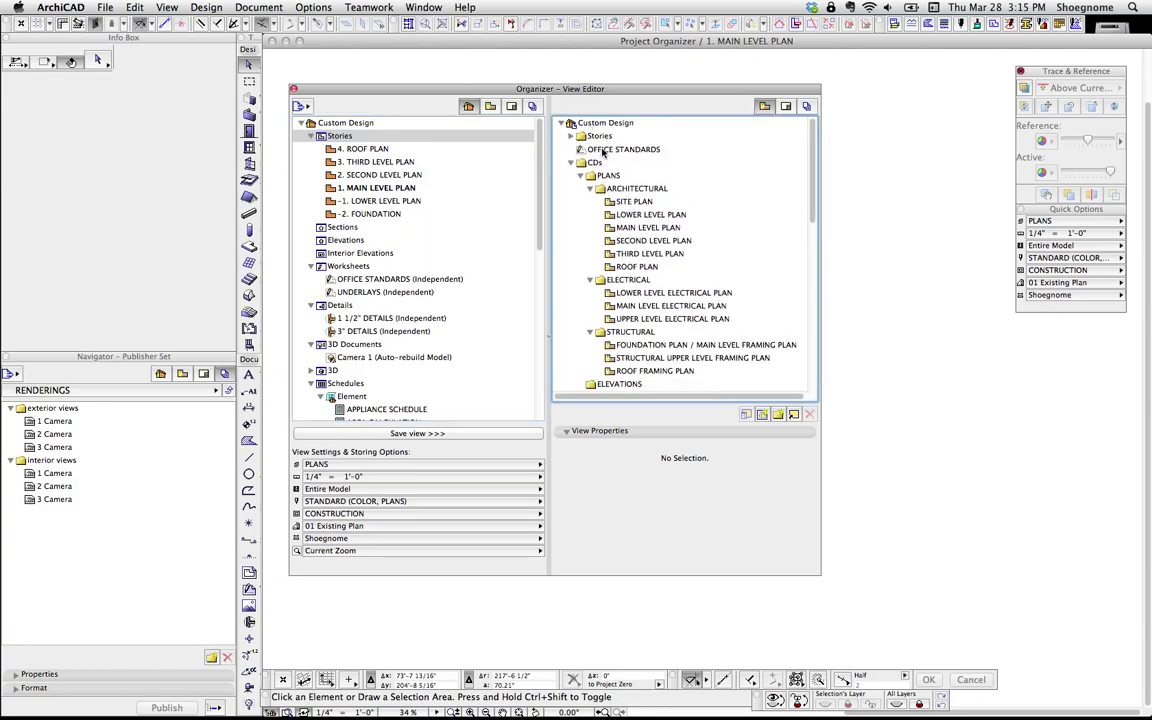
pyautogui.click(598, 135)
pyautogui.click(809, 418)
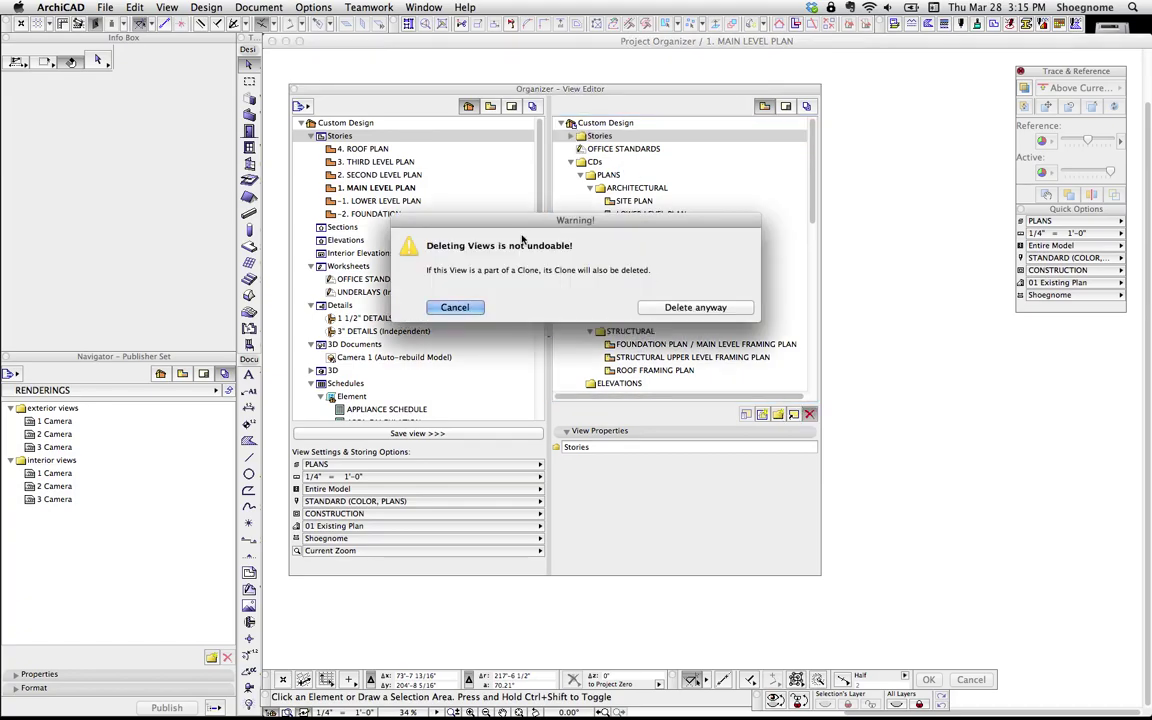
pyautogui.click(690, 306)
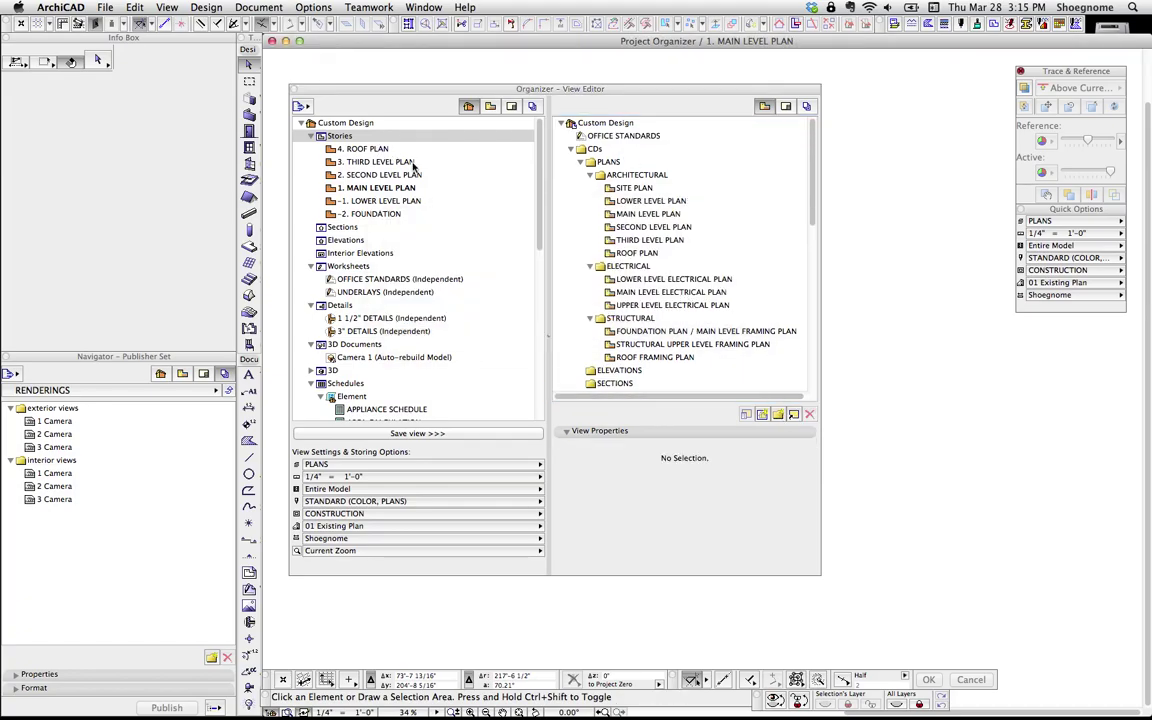
# Set up Clone a Folder with Stories as source, reviewing then collapsing the 3D Only and General sections
pyautogui.click(794, 415)
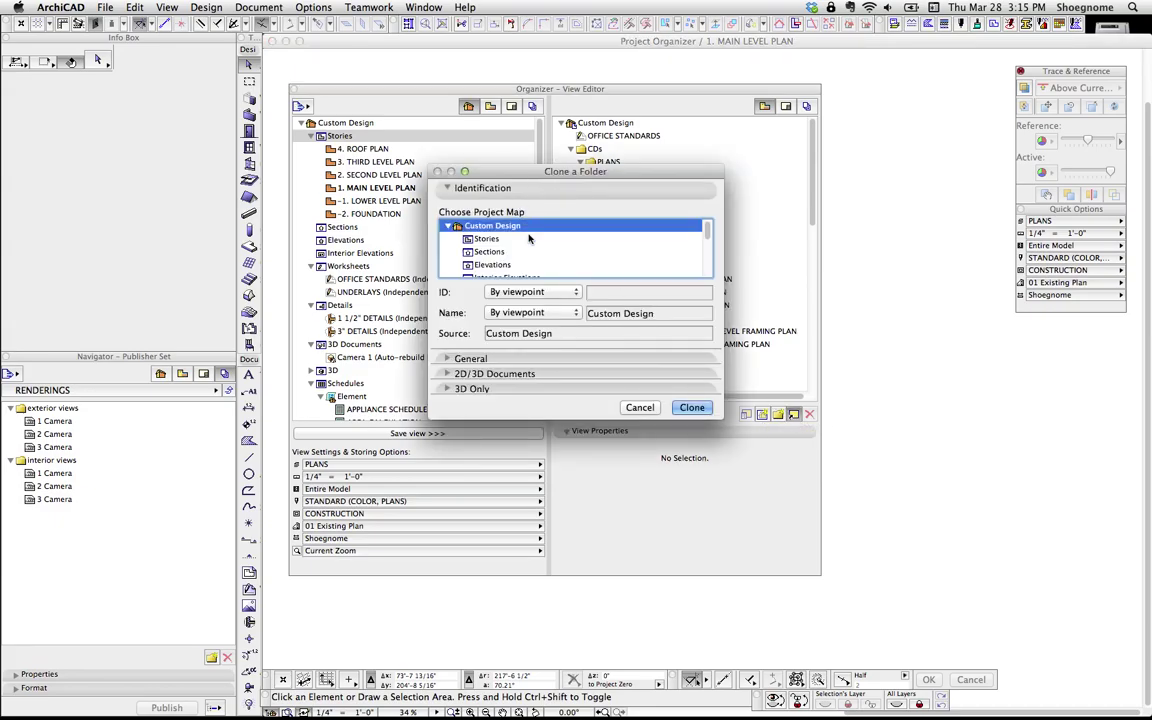
pyautogui.moveTo(714, 419); pyautogui.dragTo(766, 548)
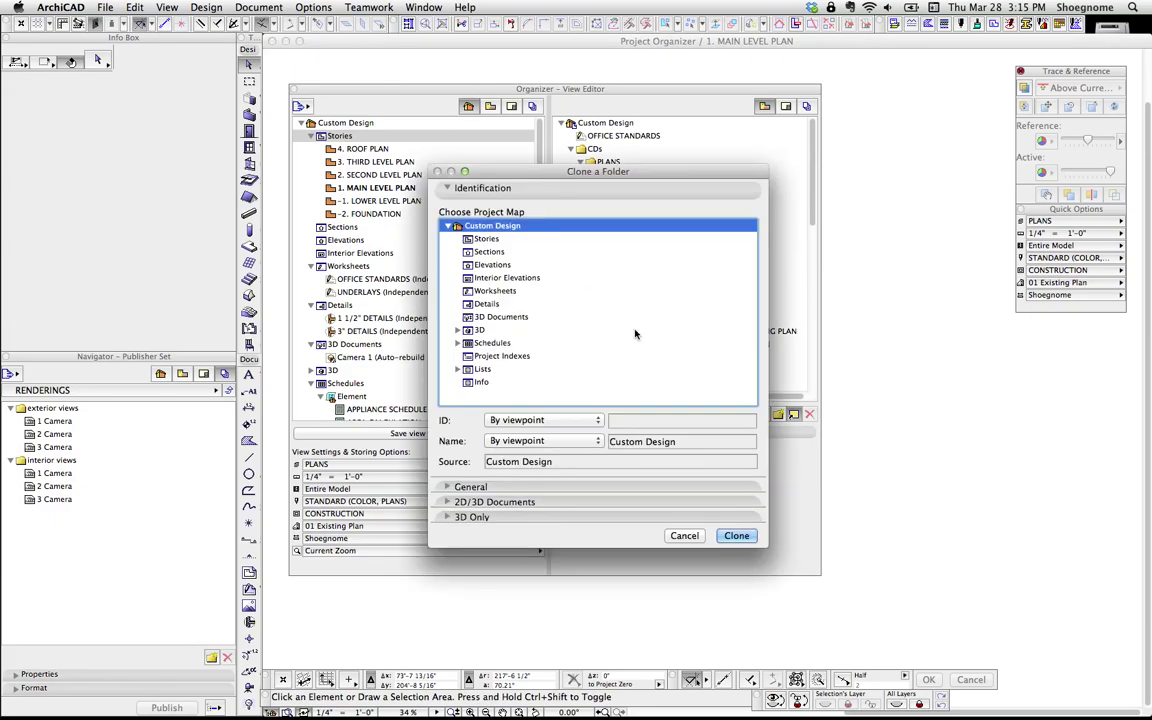
pyautogui.click(487, 240)
pyautogui.moveTo(594, 178); pyautogui.dragTo(589, 35)
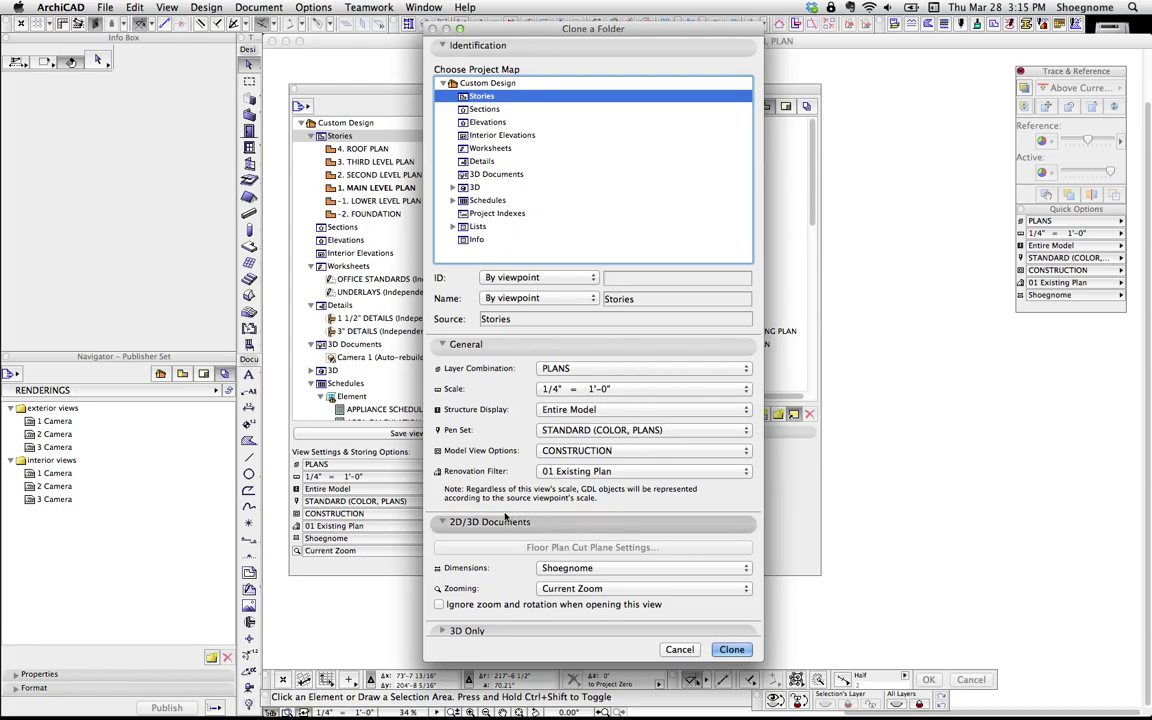
pyautogui.click(467, 631)
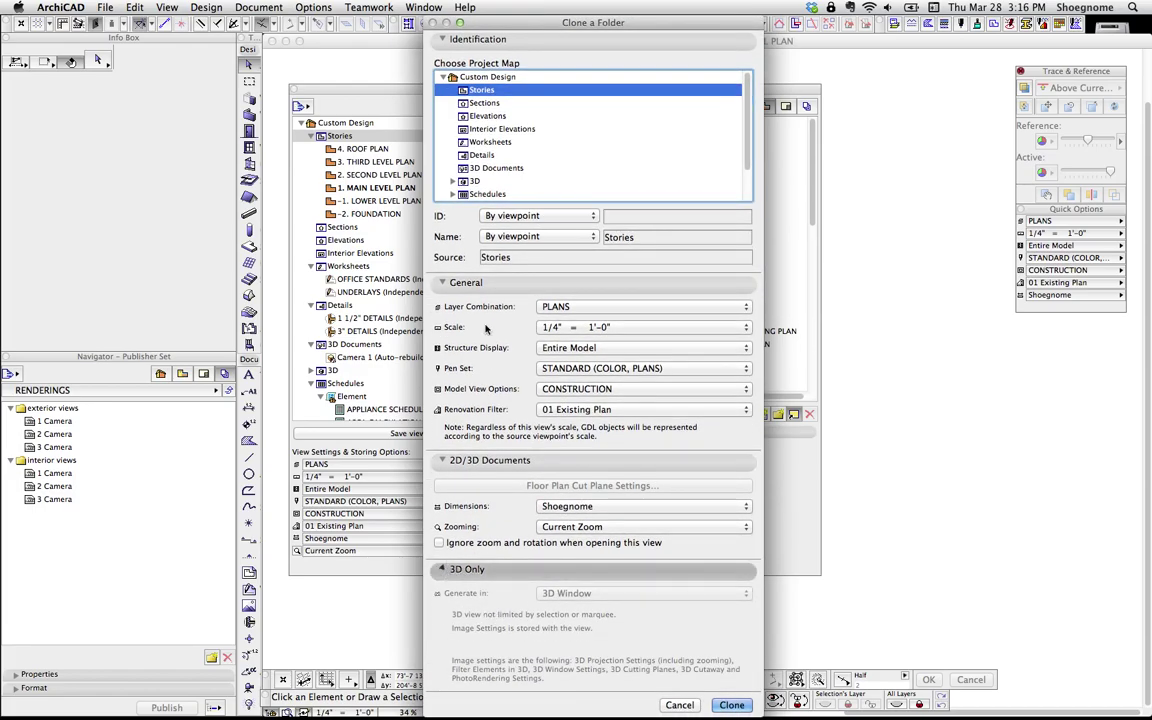
pyautogui.click(467, 569)
pyautogui.click(465, 282)
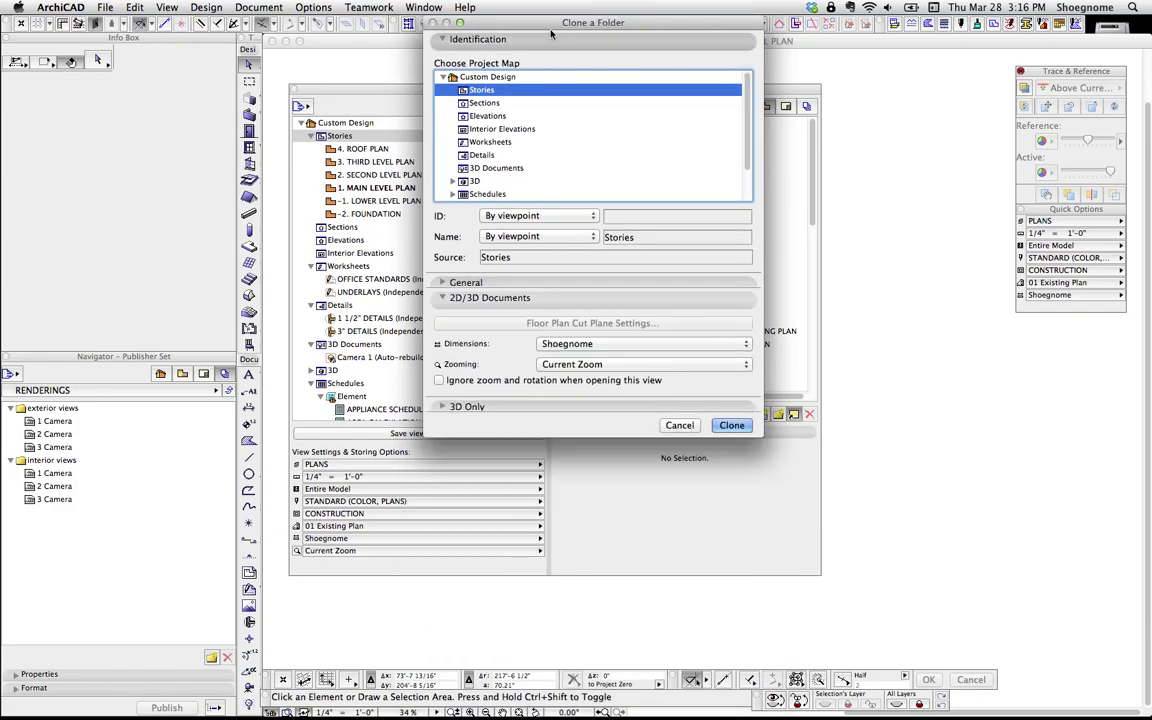
# Confirm the Stories clone and expand the cloned Stories folder in the View Map
pyautogui.click(682, 507)
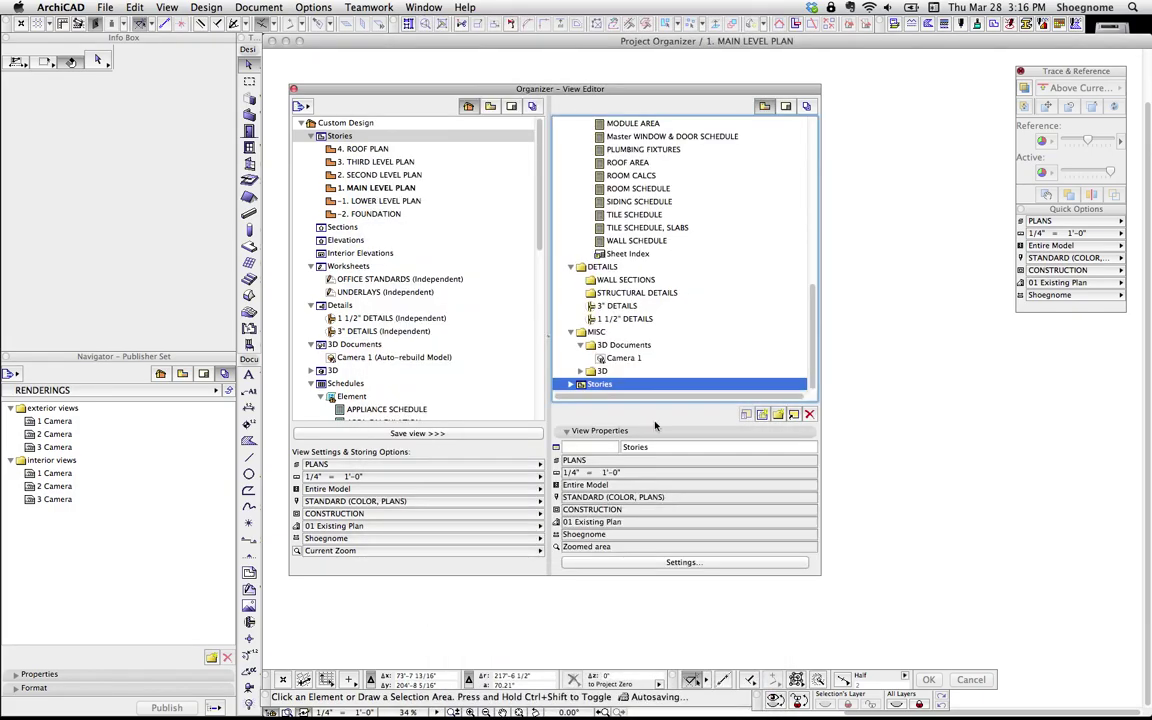
pyautogui.scroll(5, 603, 259)
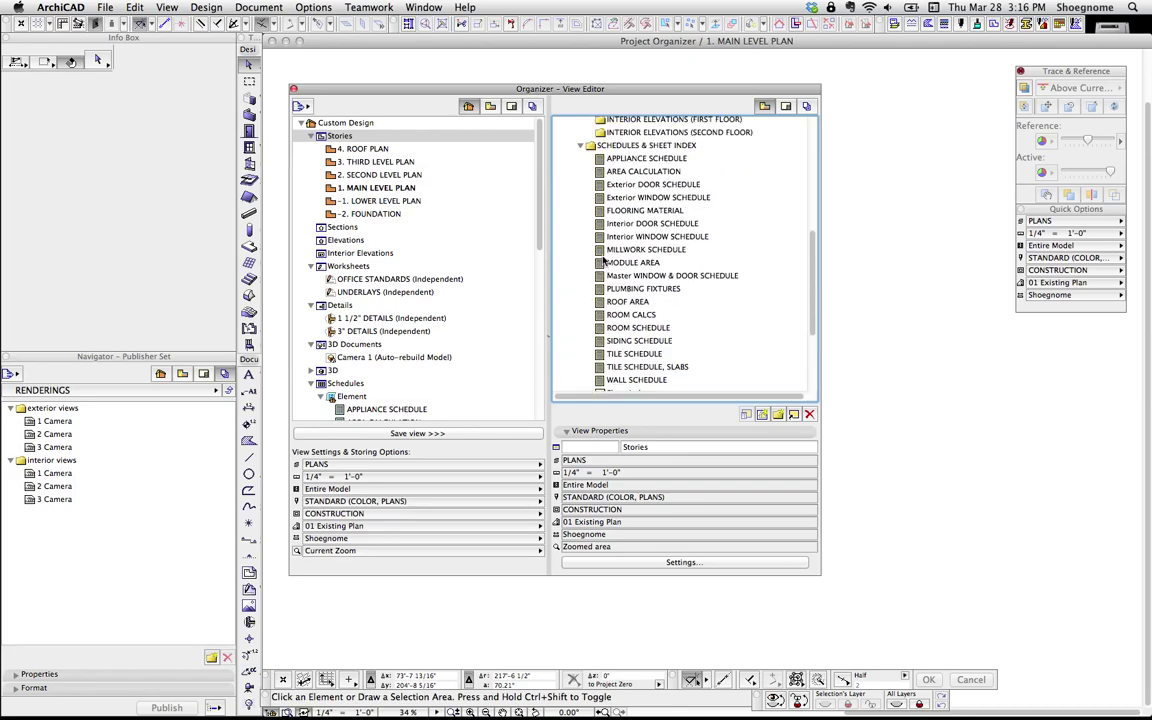
pyautogui.scroll(10, 603, 259)
pyautogui.click(570, 148)
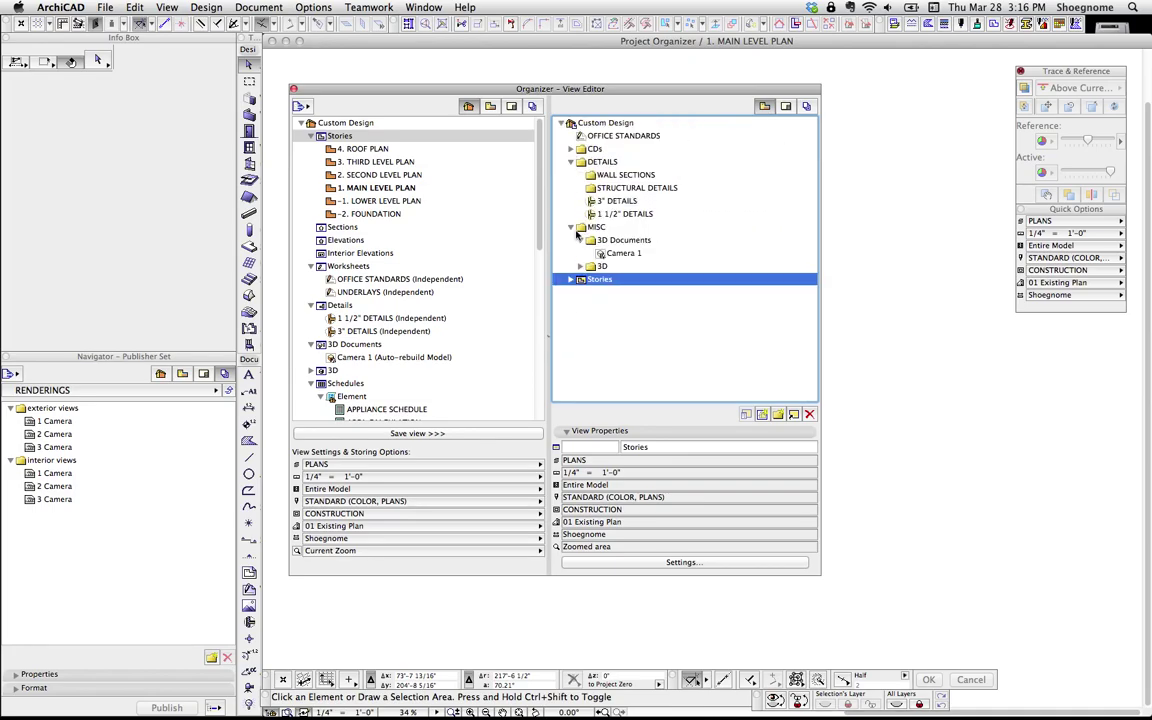
pyautogui.click(578, 295)
pyautogui.click(570, 279)
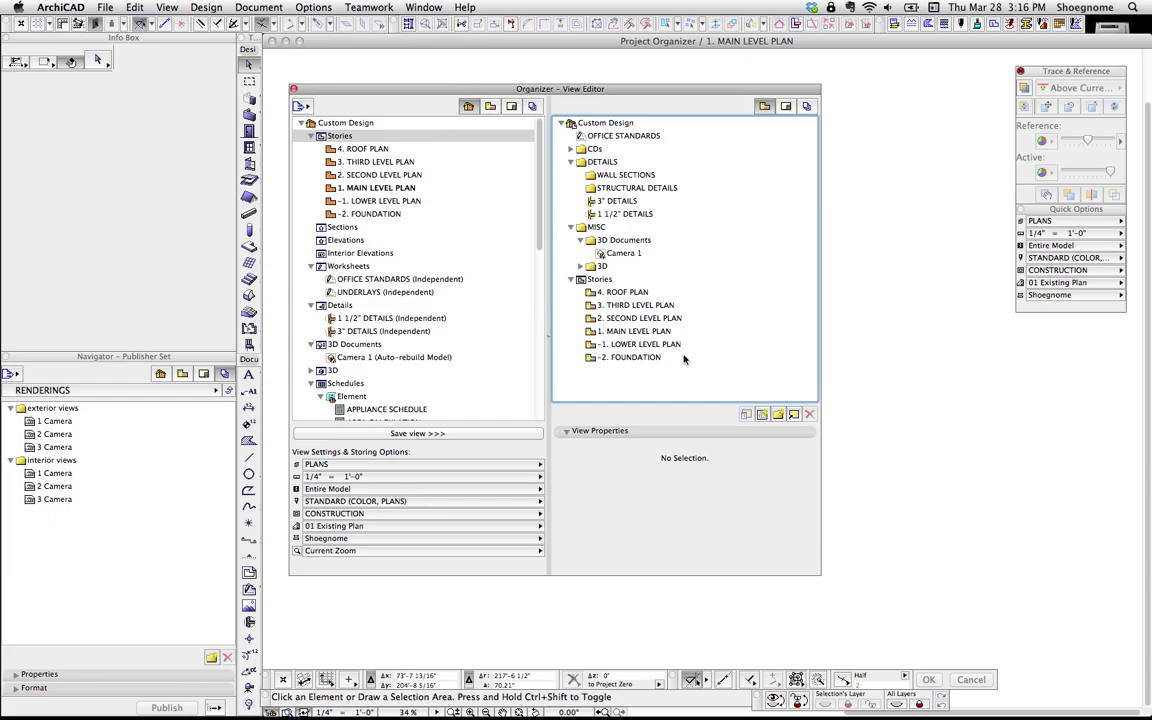
# Collapse the CDs folder tree and drag Project Map Stories into the View Map as Stories (1)
pyautogui.click(571, 148)
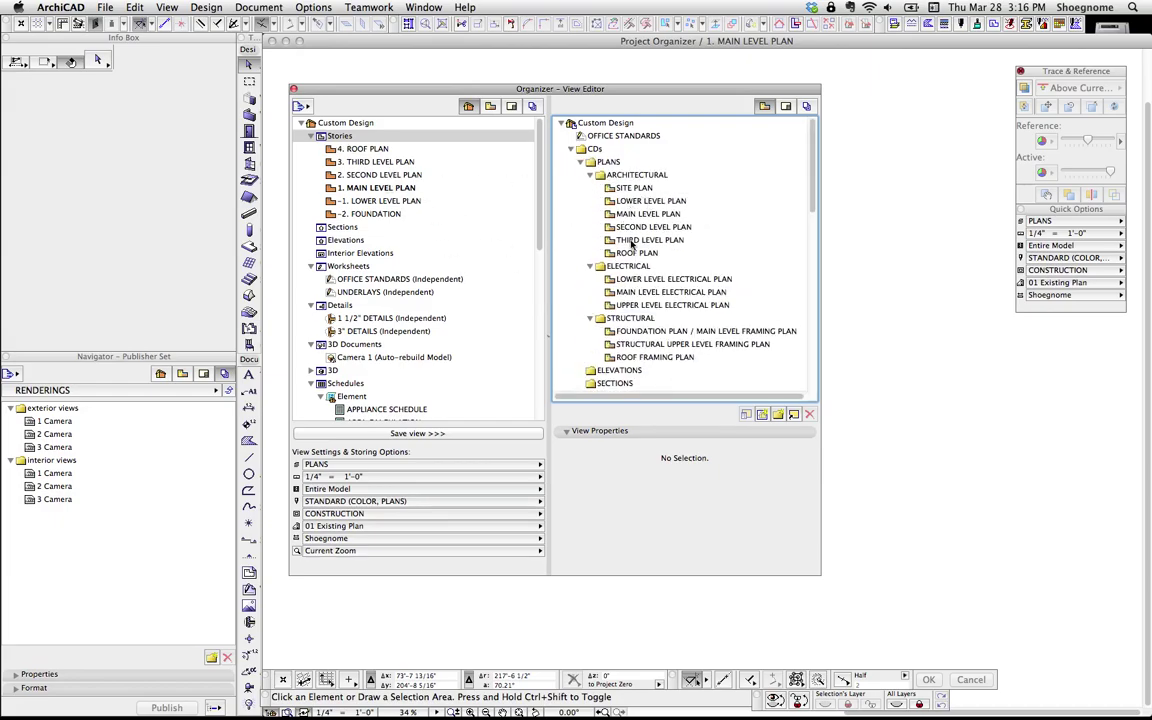
pyautogui.click(589, 175)
pyautogui.click(580, 161)
pyautogui.click(571, 148)
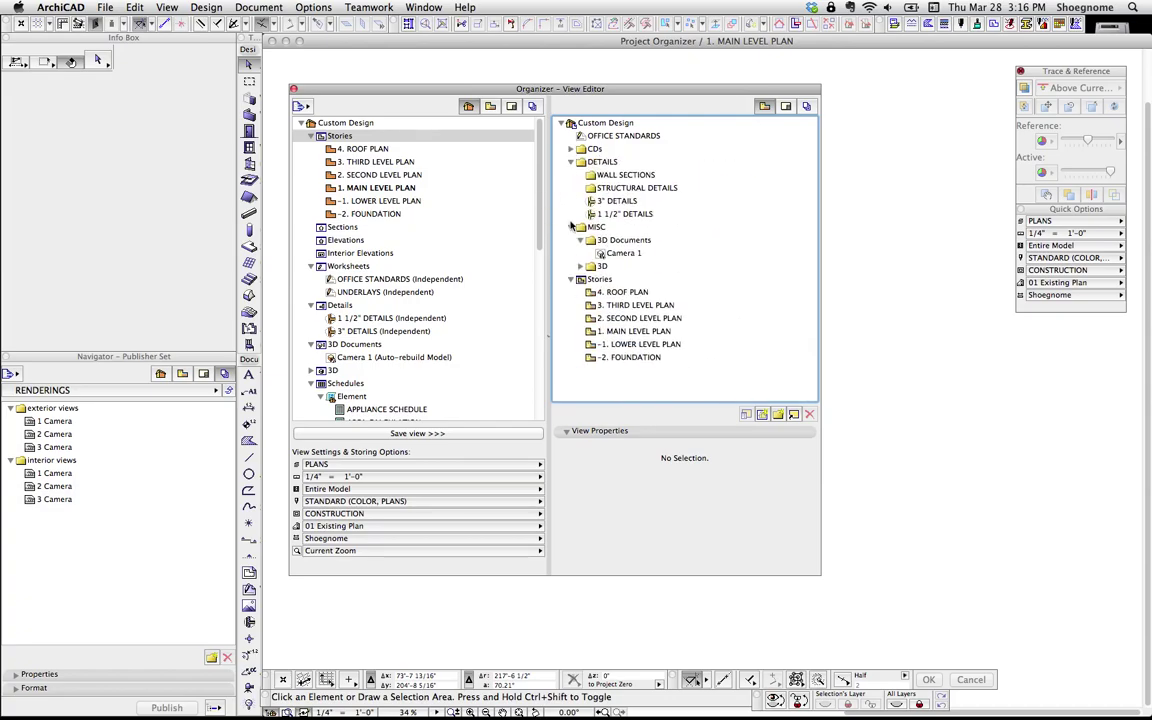
pyautogui.moveTo(338, 135); pyautogui.dragTo(600, 310)
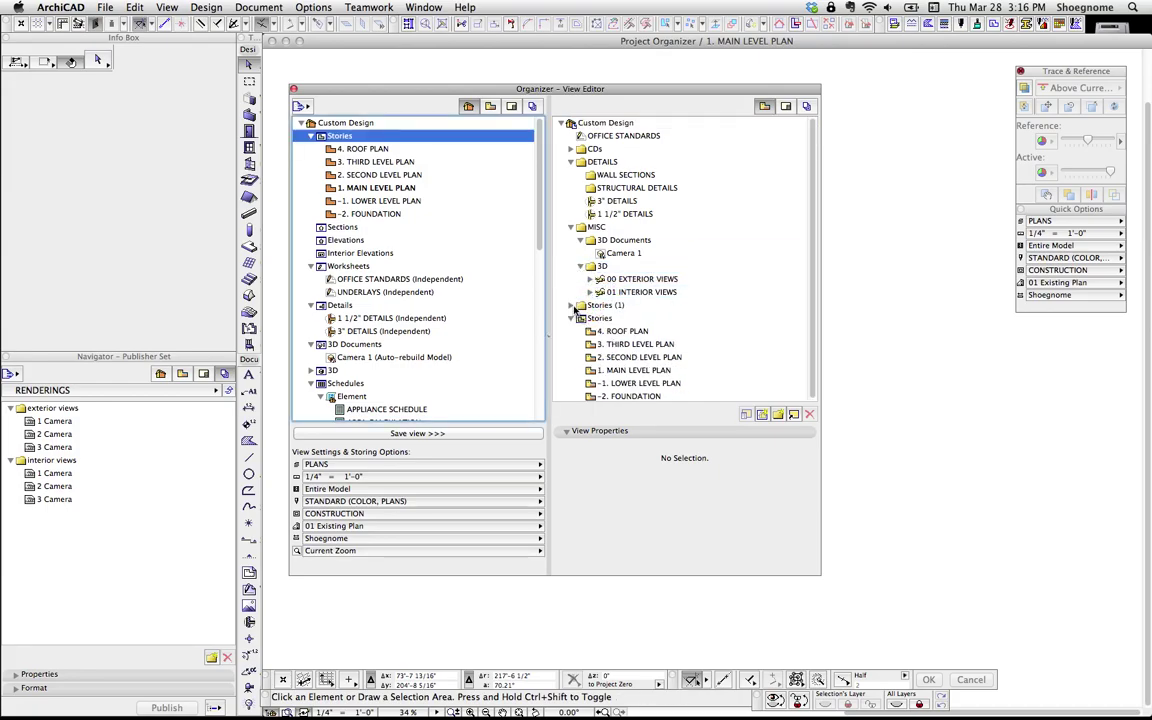
pyautogui.scroll(-3, 614, 308)
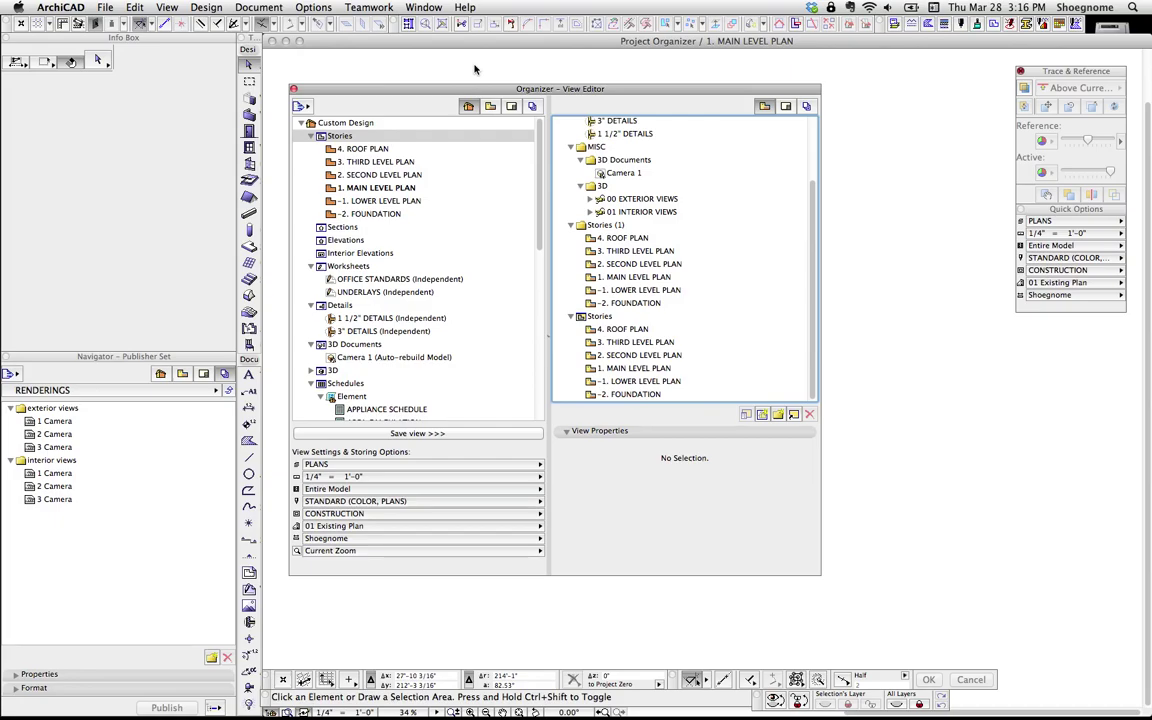
# Insert 'test story' below FOUNDATION in Story Settings, then drag it into the View Map's Stories folder
pyautogui.press('super+7')
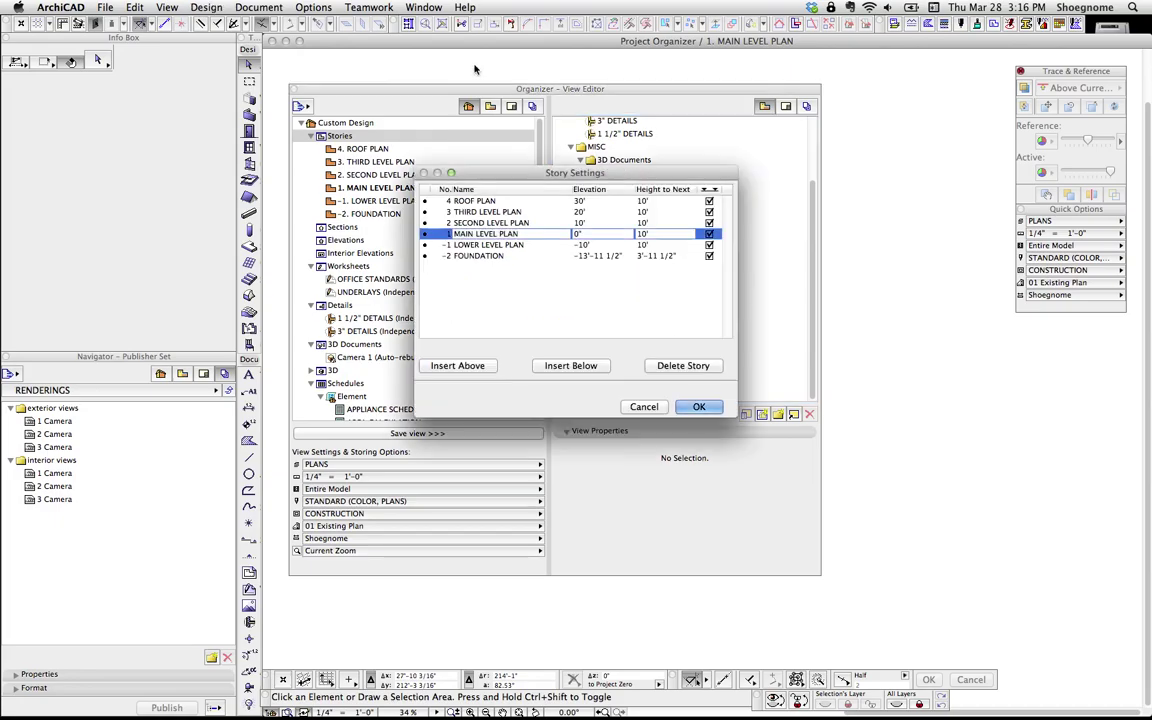
pyautogui.click(476, 256)
pyautogui.click(562, 369)
pyautogui.write('test')
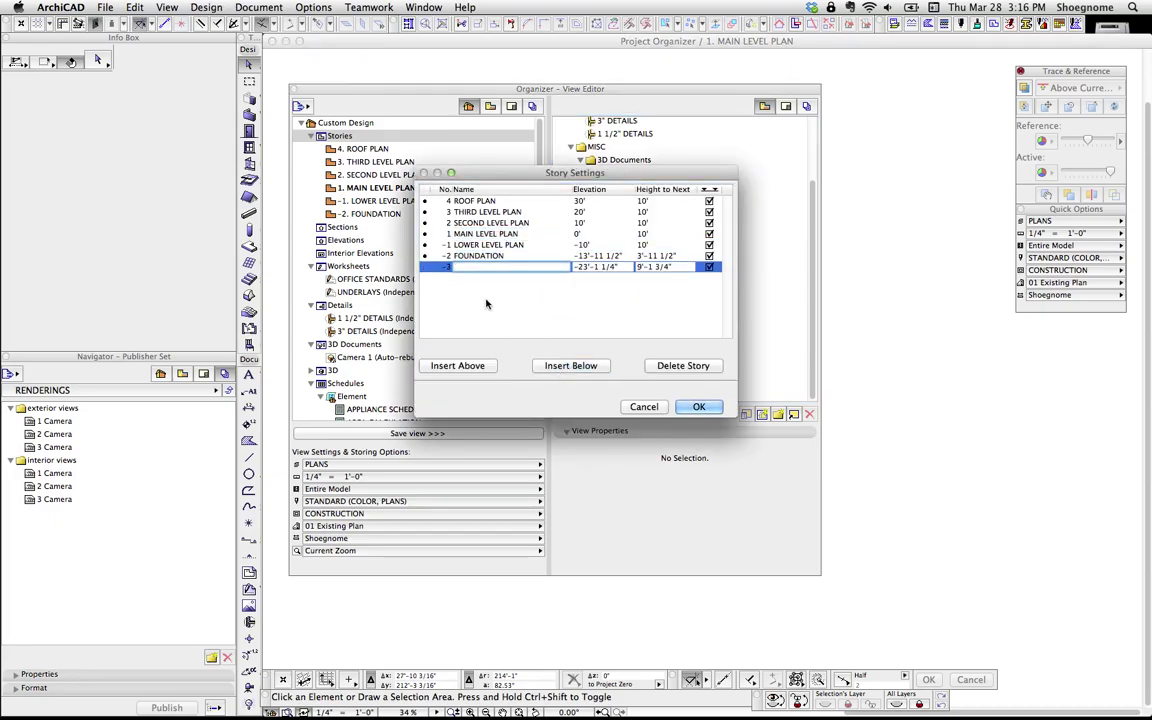
pyautogui.write(' story')
pyautogui.click(699, 407)
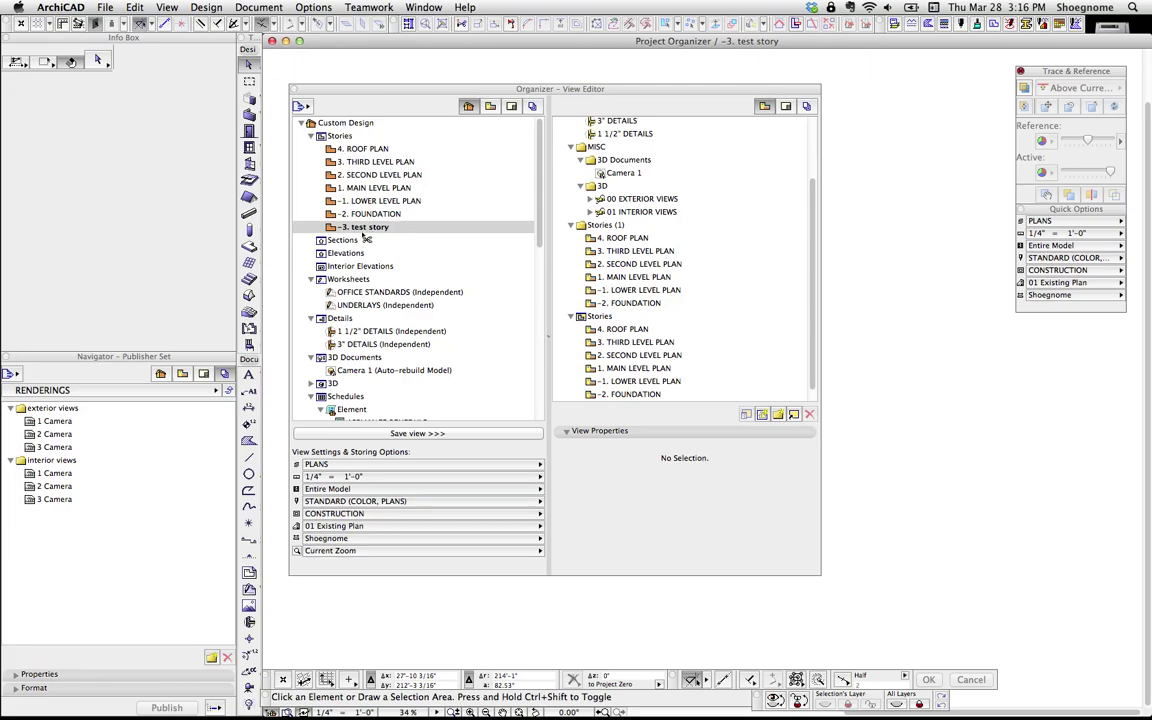
pyautogui.moveTo(331, 224); pyautogui.dragTo(607, 320)
# Compare test story and ROOF PLAN views across Stories and Stories (1), then put View Map on the left
pyautogui.click(620, 393)
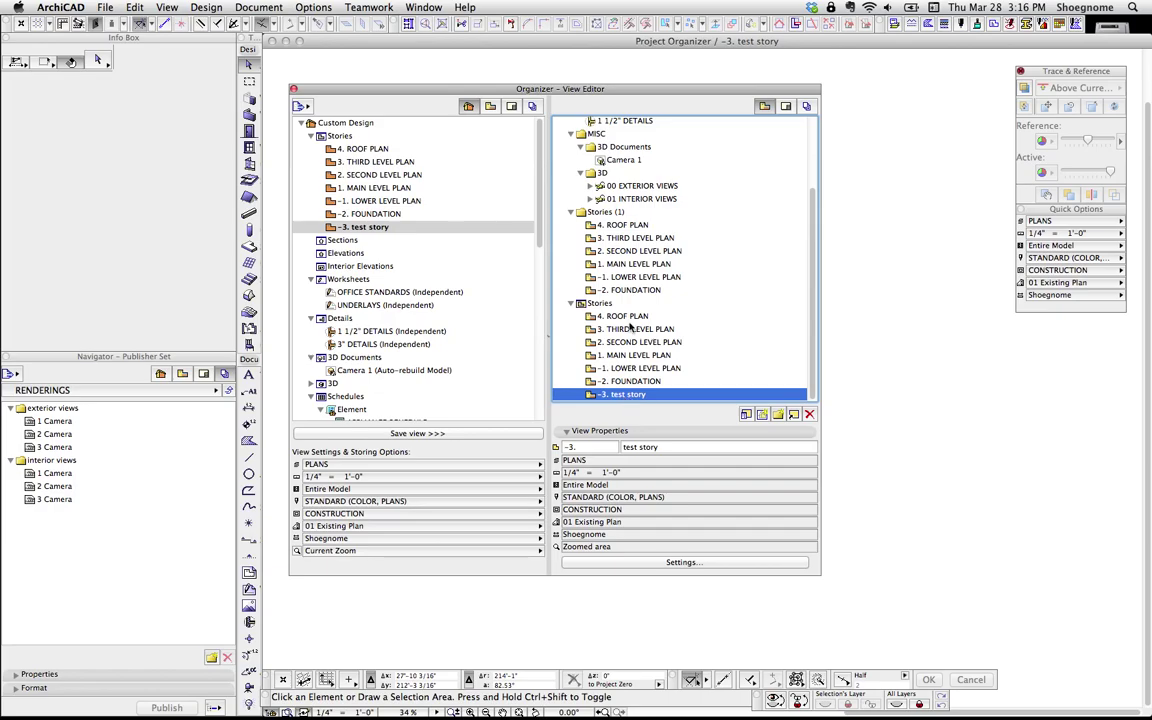
pyautogui.click(615, 225)
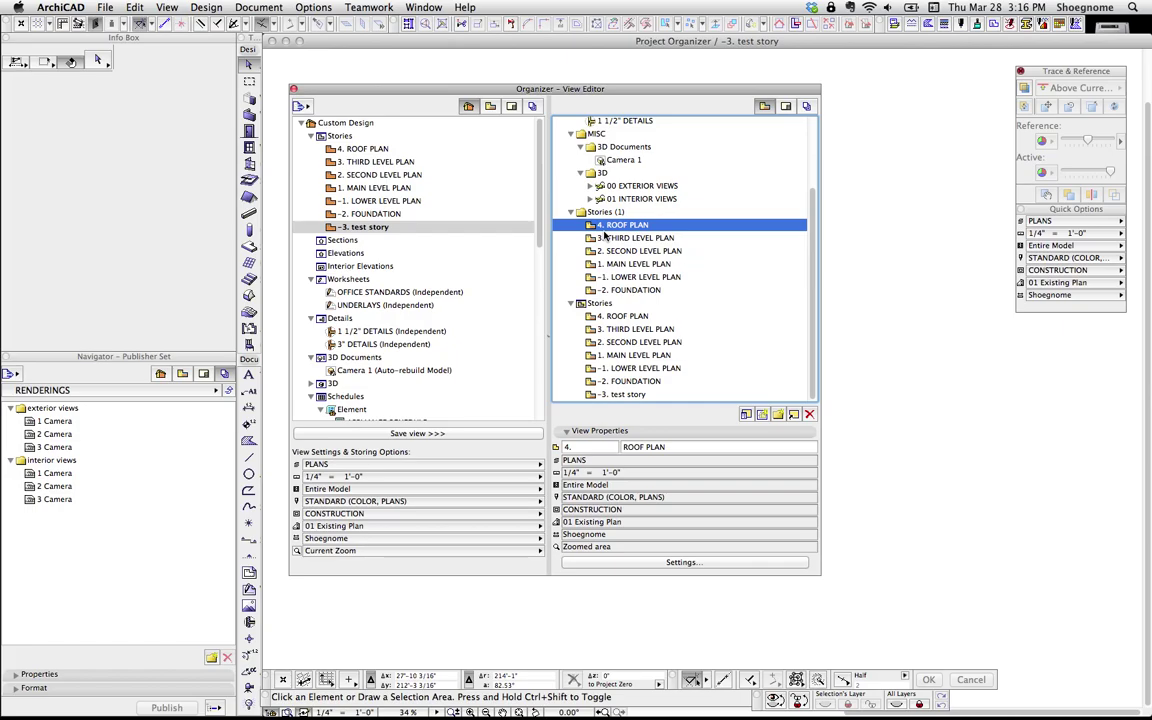
pyautogui.click(600, 303)
pyautogui.click(339, 136)
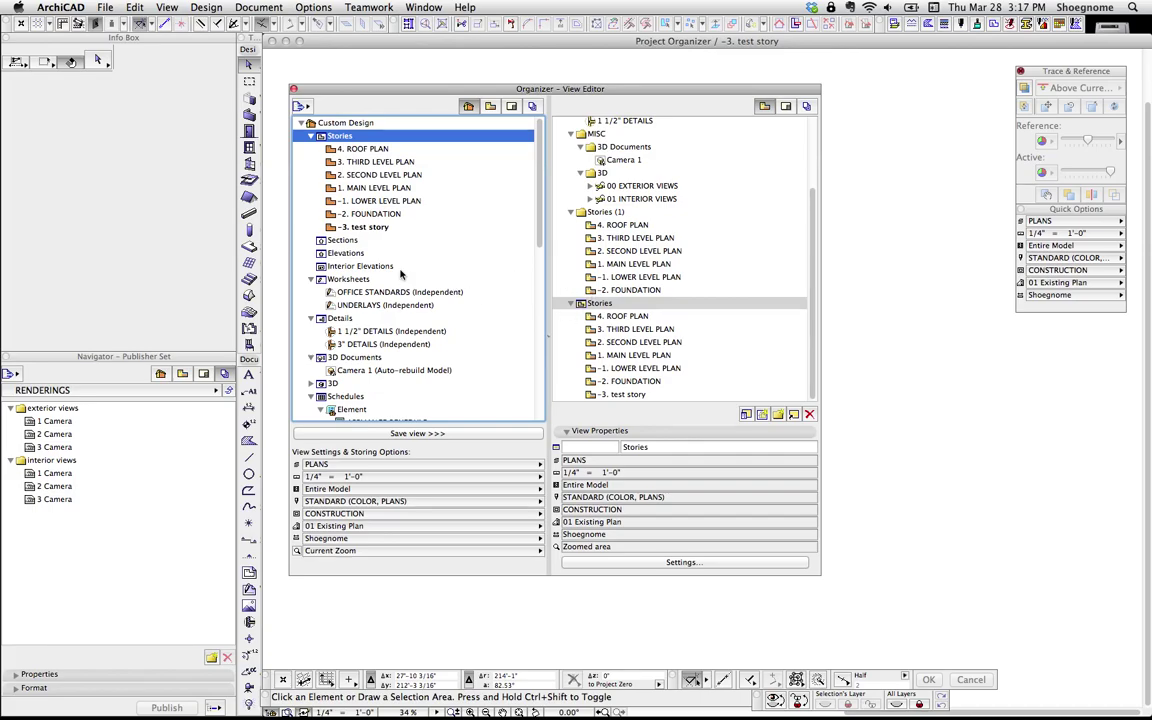
pyautogui.click(340, 253)
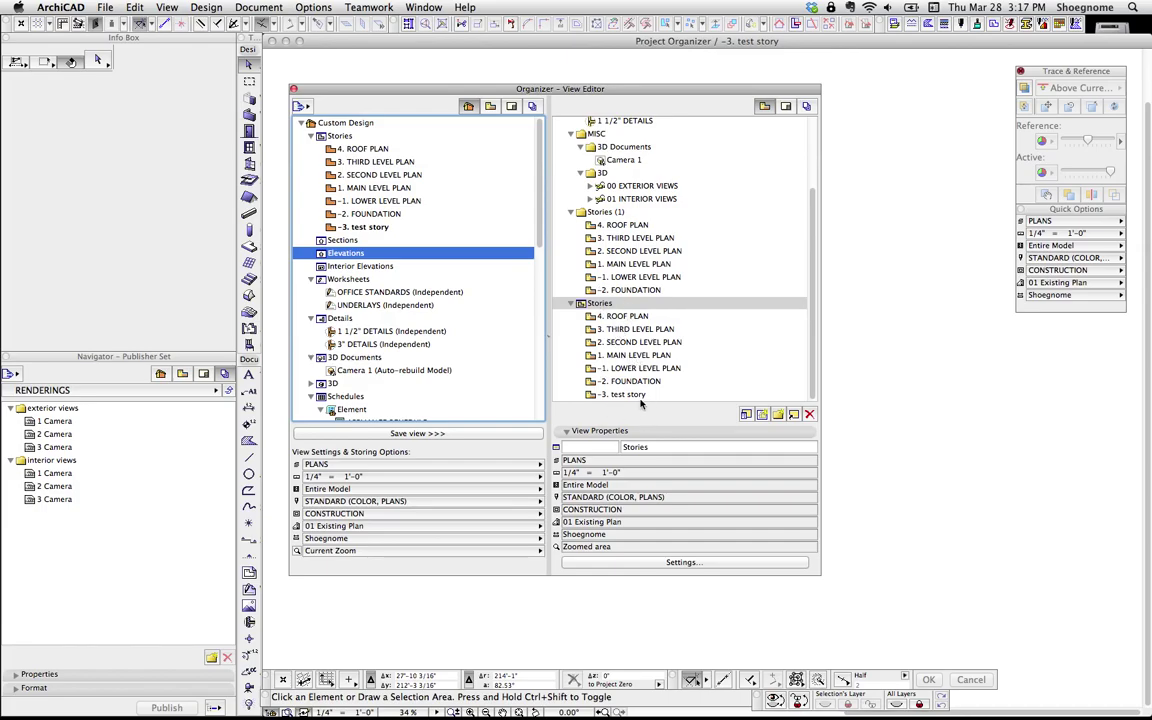
pyautogui.click(598, 304)
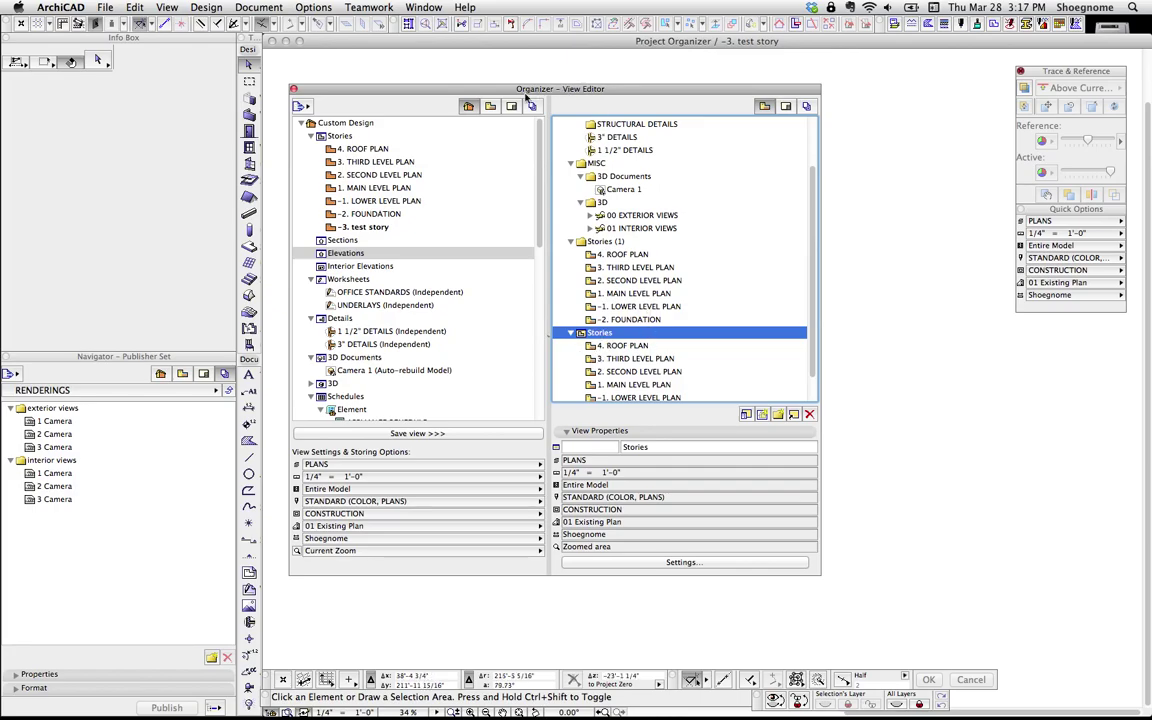
pyautogui.click(491, 107)
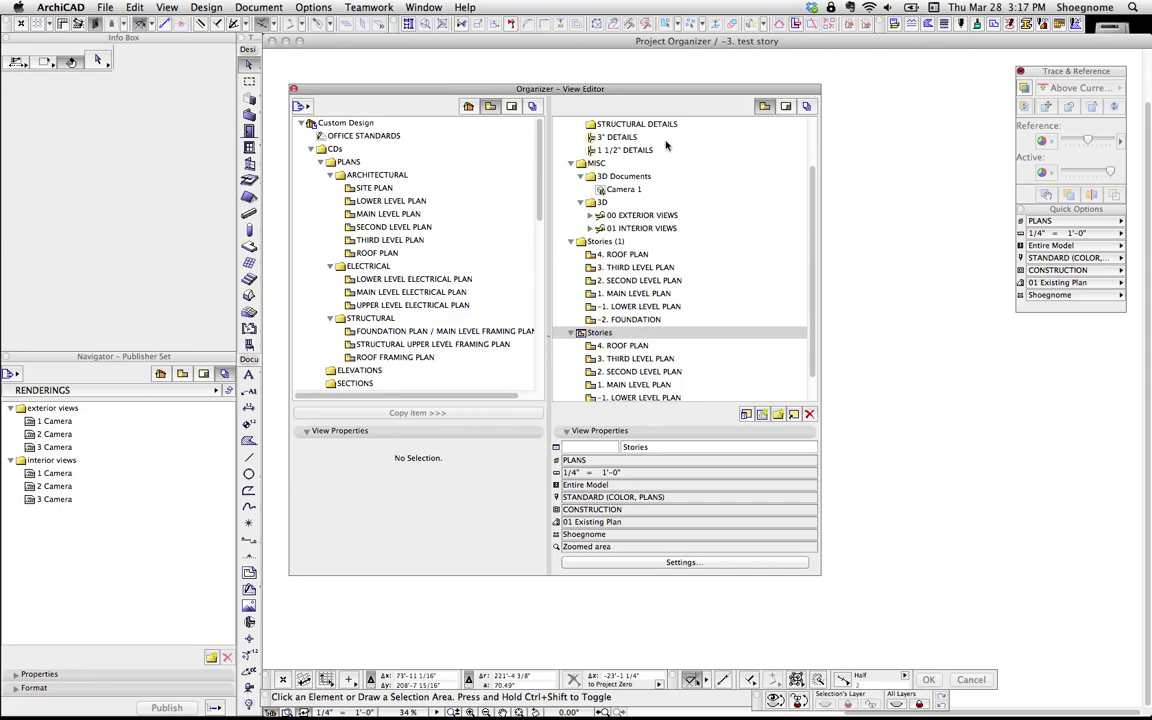
# Show the Layout Book on the right and select the A401 INTERIOR ELEVATIONS layout
pyautogui.click(785, 106)
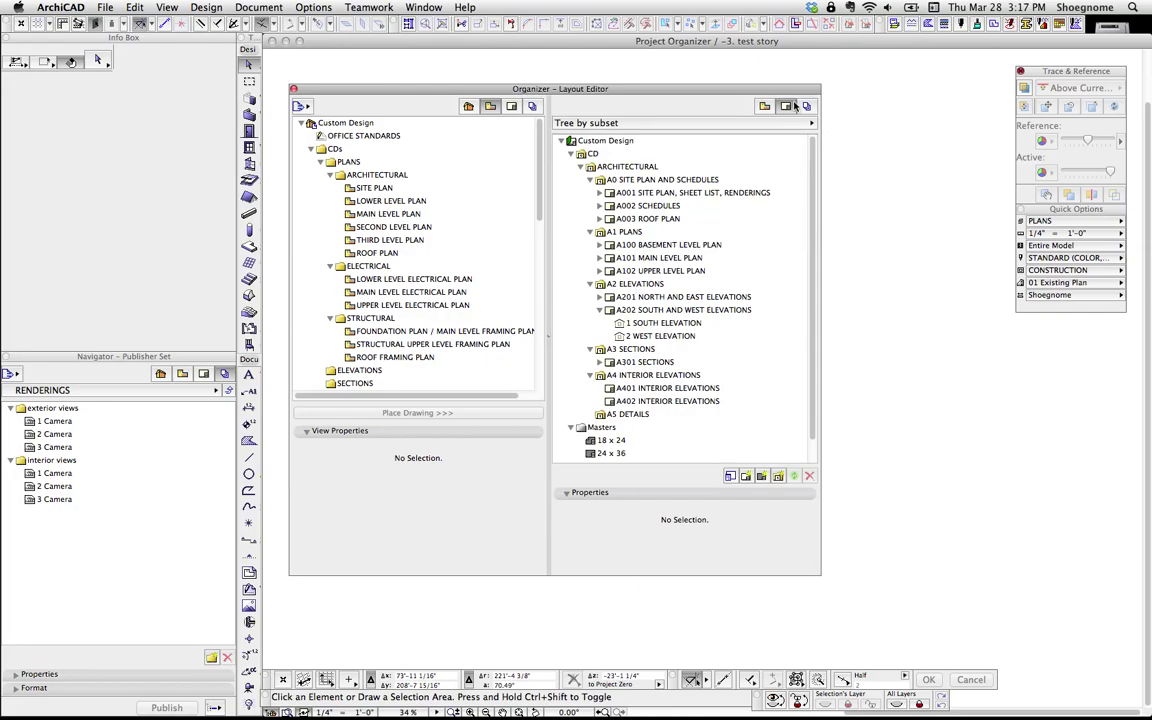
pyautogui.moveTo(708, 89); pyautogui.dragTo(719, 88)
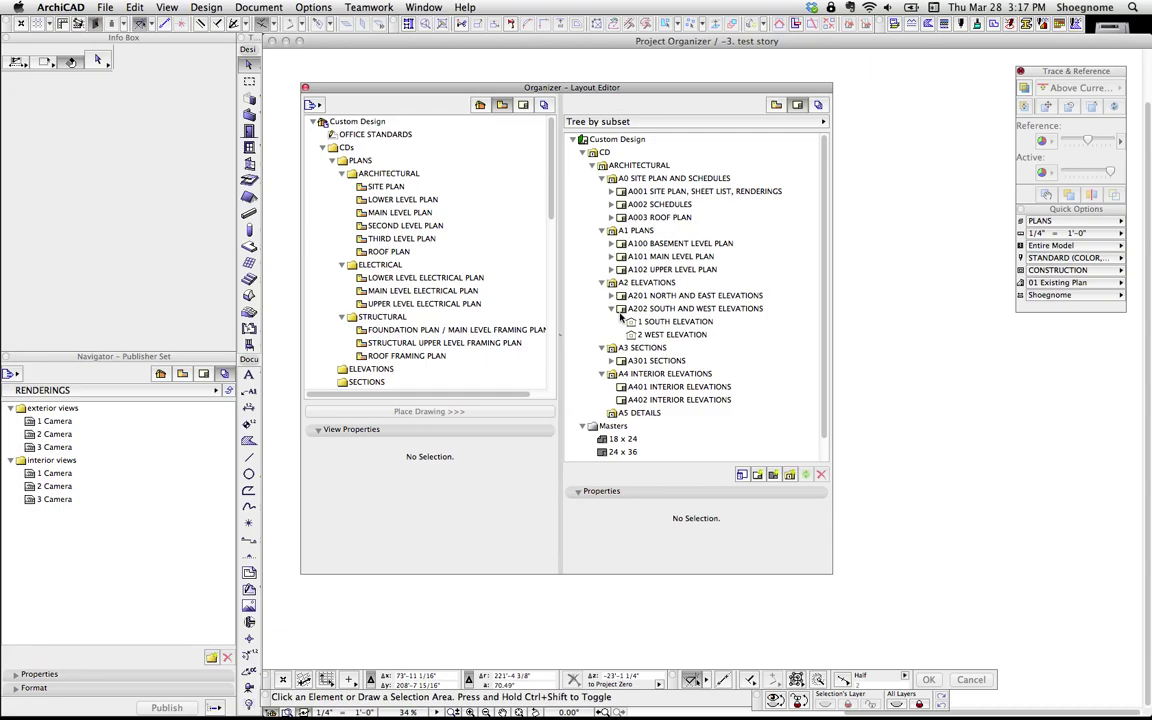
pyautogui.click(641, 387)
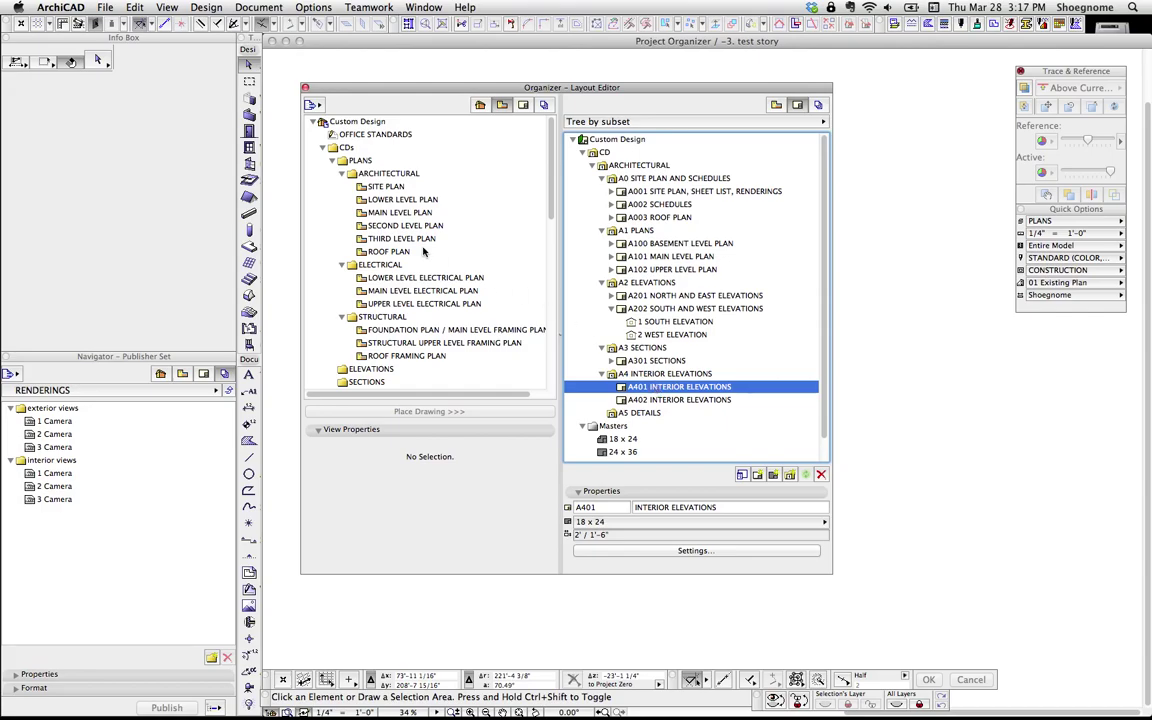
pyautogui.click(360, 174)
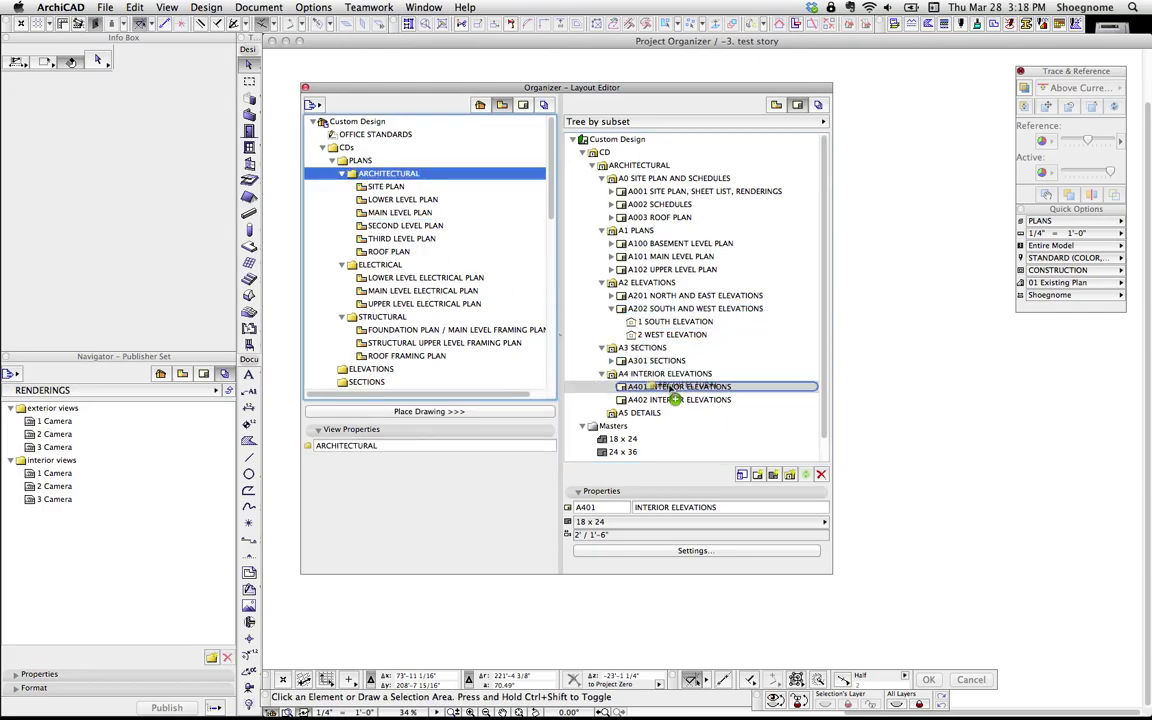
pyautogui.click(386, 187)
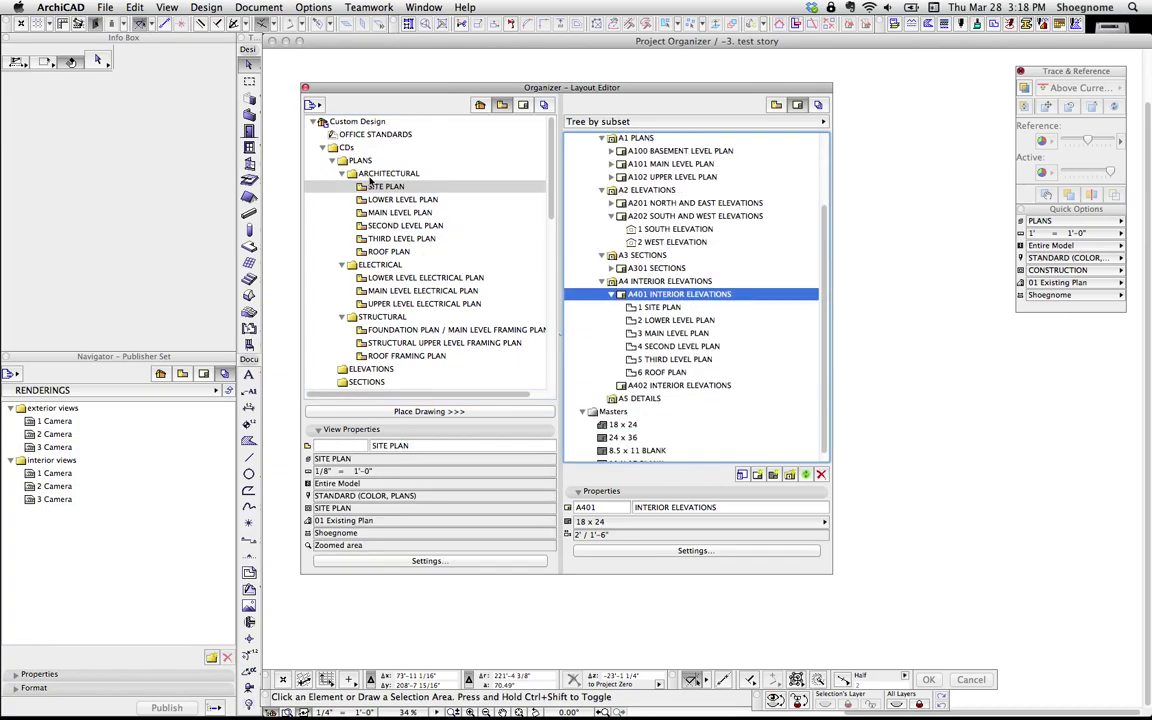
pyautogui.click(378, 174)
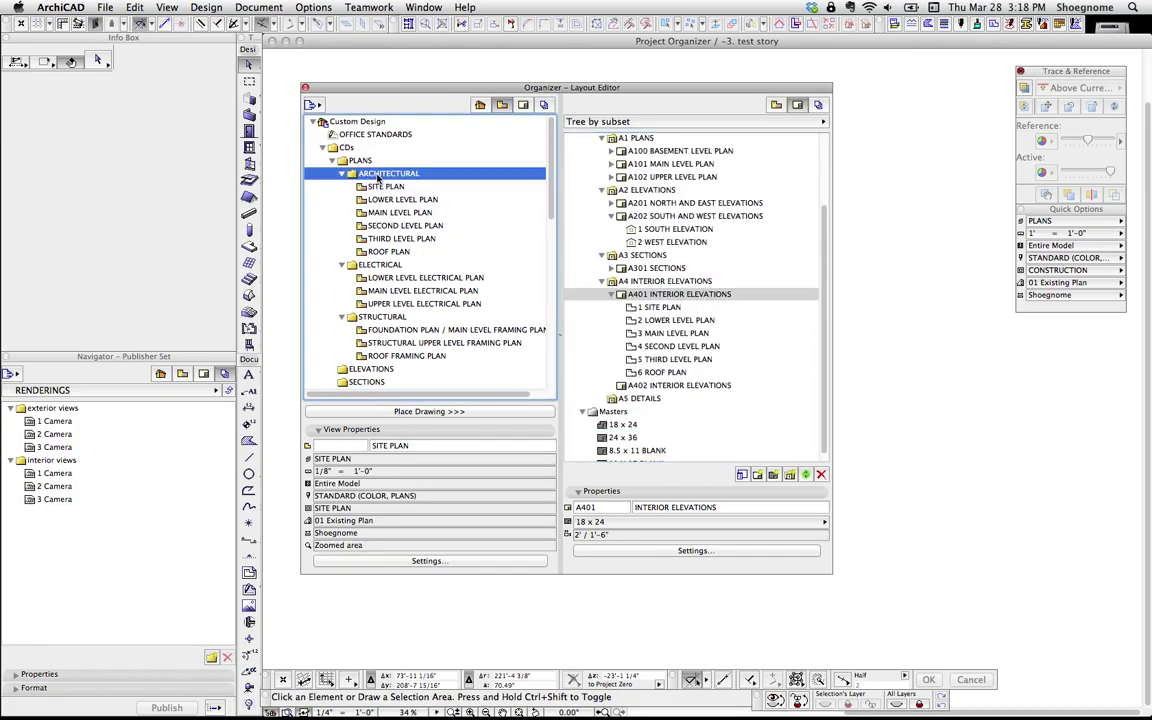
pyautogui.click(664, 295)
# Open A401 INTERIOR ELEVATIONS and delete its six placed drawings, 1 SITE PLAN through 6 ROOF PLAN
pyautogui.doubleClick(664, 295)
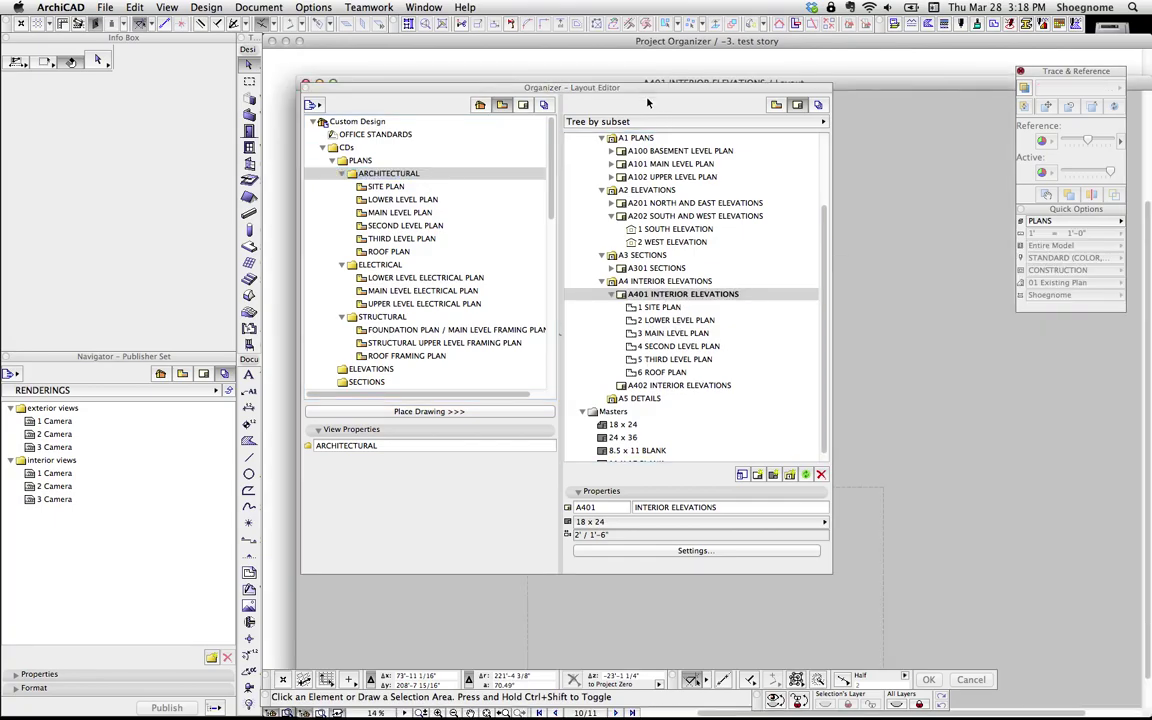
pyautogui.scroll(-2, 685, 415)
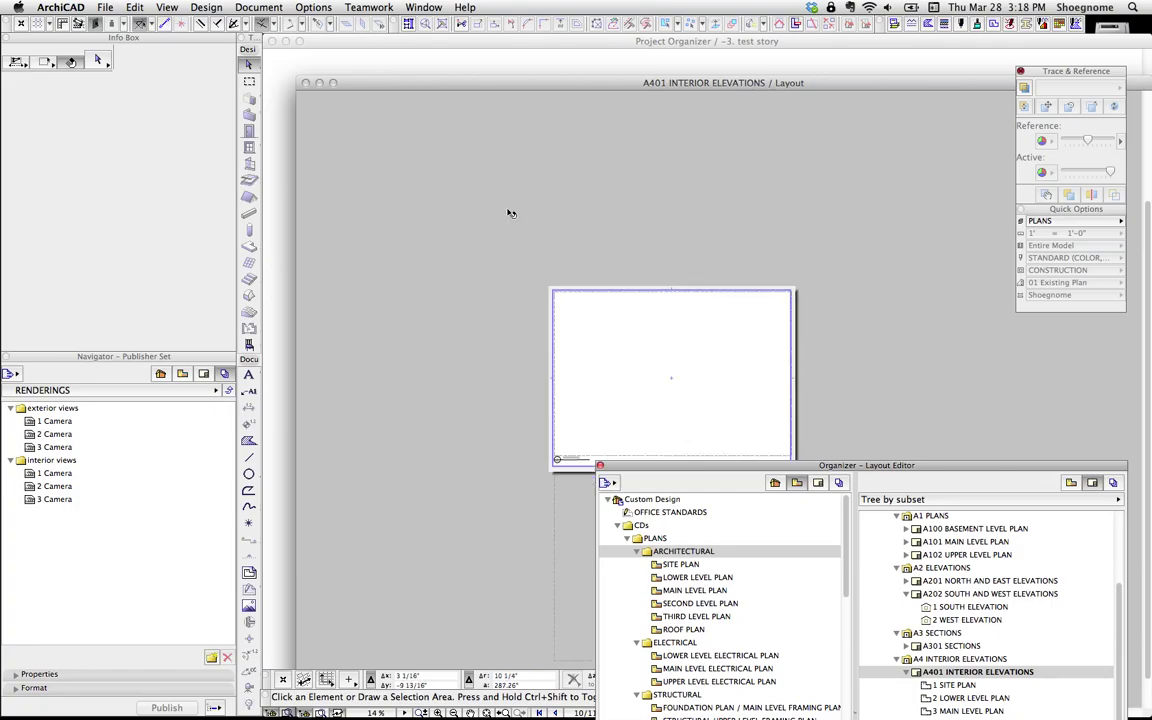
pyautogui.scroll(-1, 476, 147)
pyautogui.scroll(-3, 593, 350)
pyautogui.hscroll(3, 593, 350)
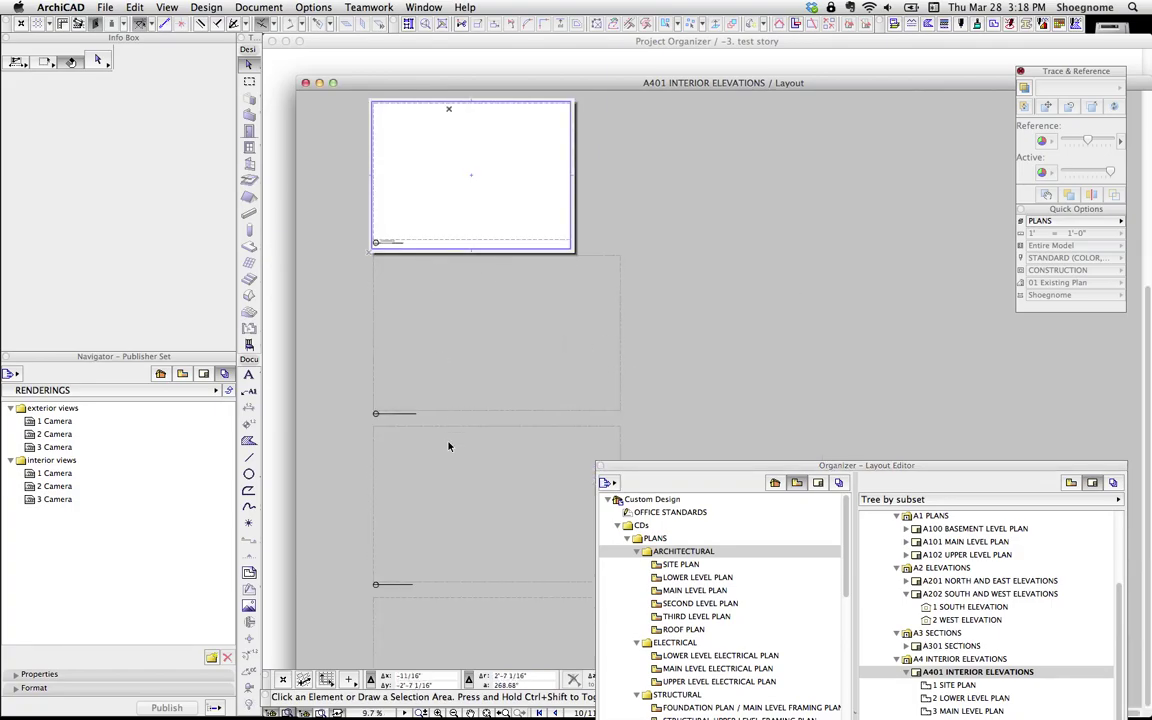
pyautogui.moveTo(670, 466); pyautogui.dragTo(533, 129)
pyautogui.click(815, 348)
pyautogui.keyDown('shift'); pyautogui.click(818, 413); pyautogui.keyUp('shift')
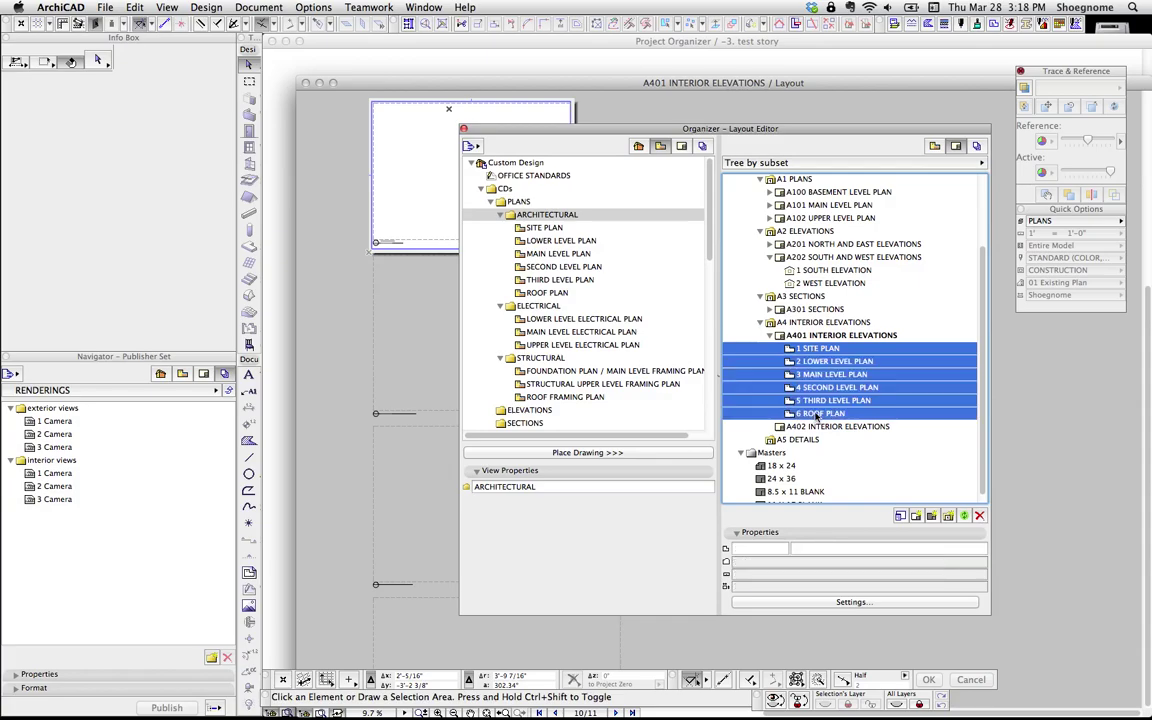
pyautogui.press('Delete')
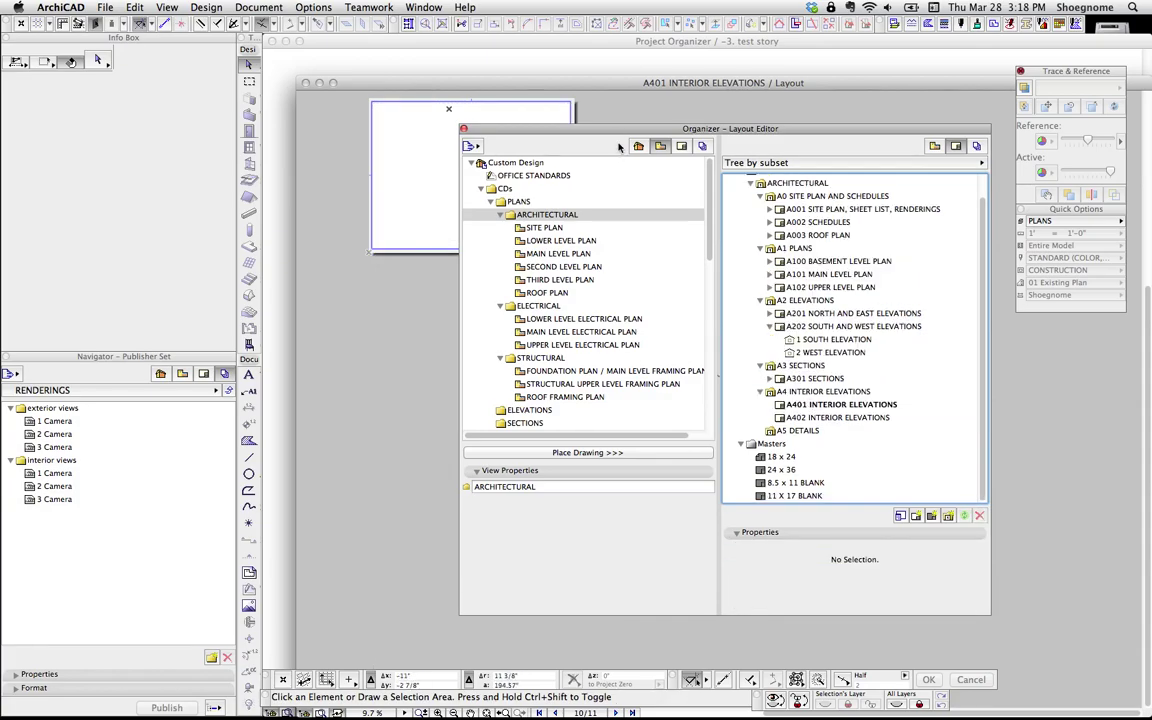
# Place SITE PLAN and LOWER LEVEL PLAN from the ARCHITECTURAL views onto the A401 sheet
pyautogui.click(203, 374)
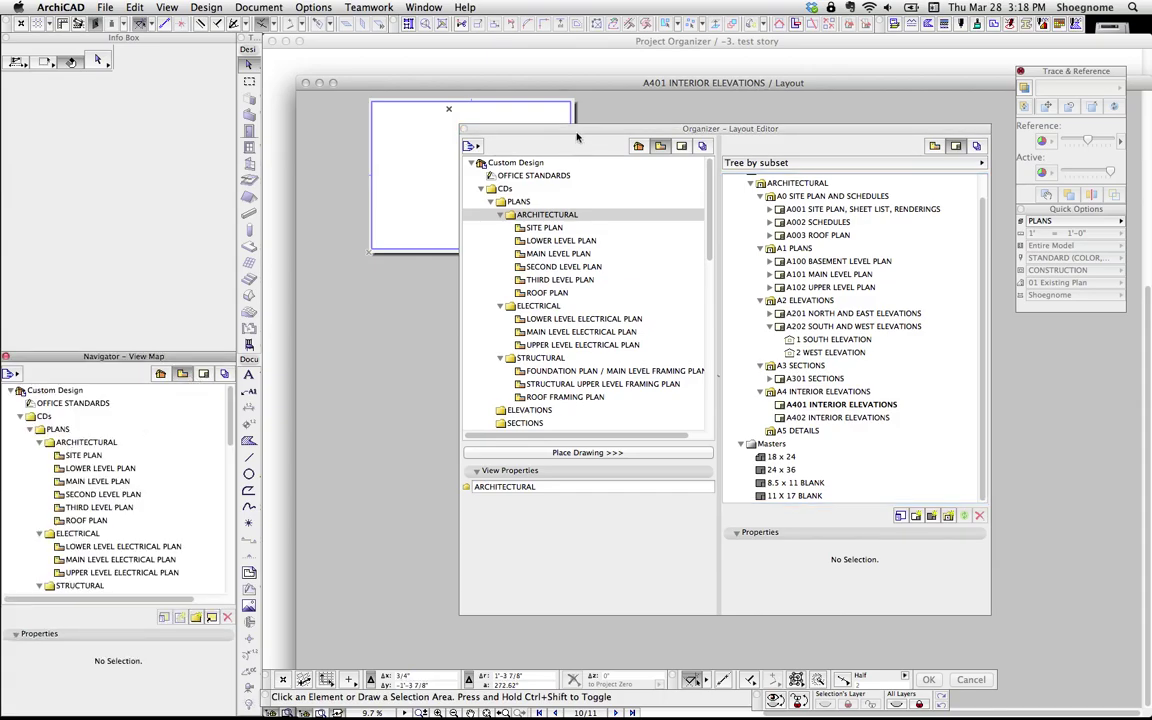
pyautogui.moveTo(576, 137); pyautogui.dragTo(772, 146)
pyautogui.click(85, 442)
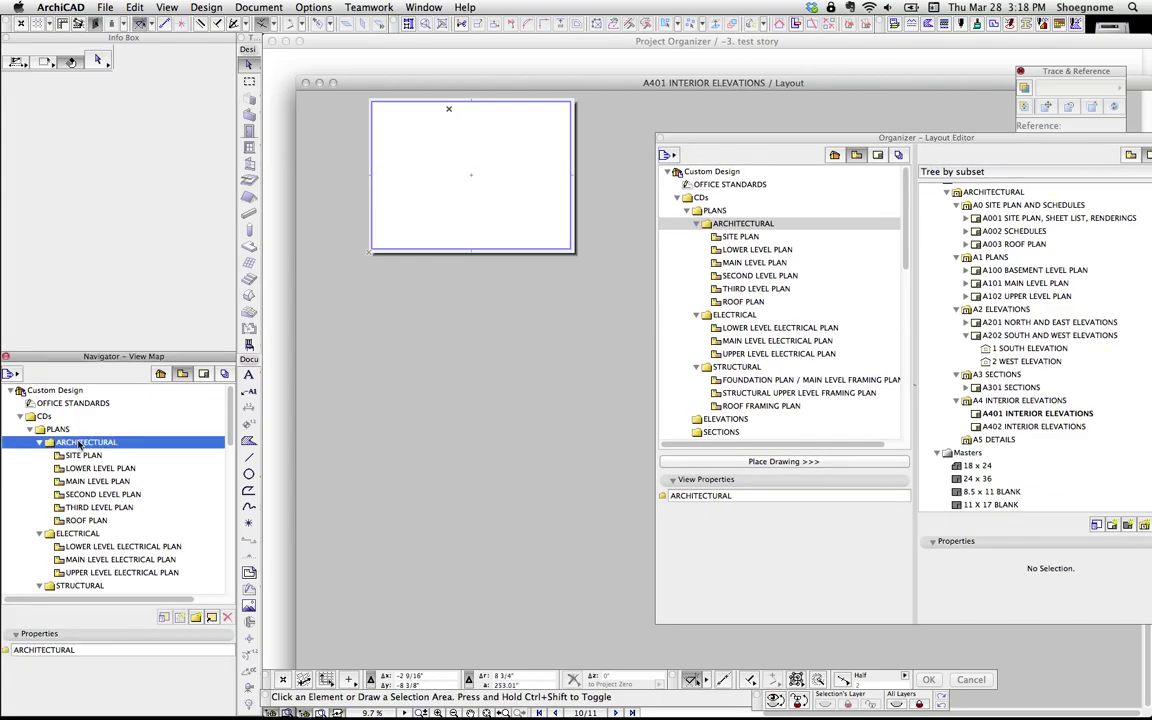
pyautogui.click(83, 455)
pyautogui.keyDown('shift'); pyautogui.click(100, 468); pyautogui.keyUp('shift')
pyautogui.moveTo(100, 468); pyautogui.dragTo(466, 243)
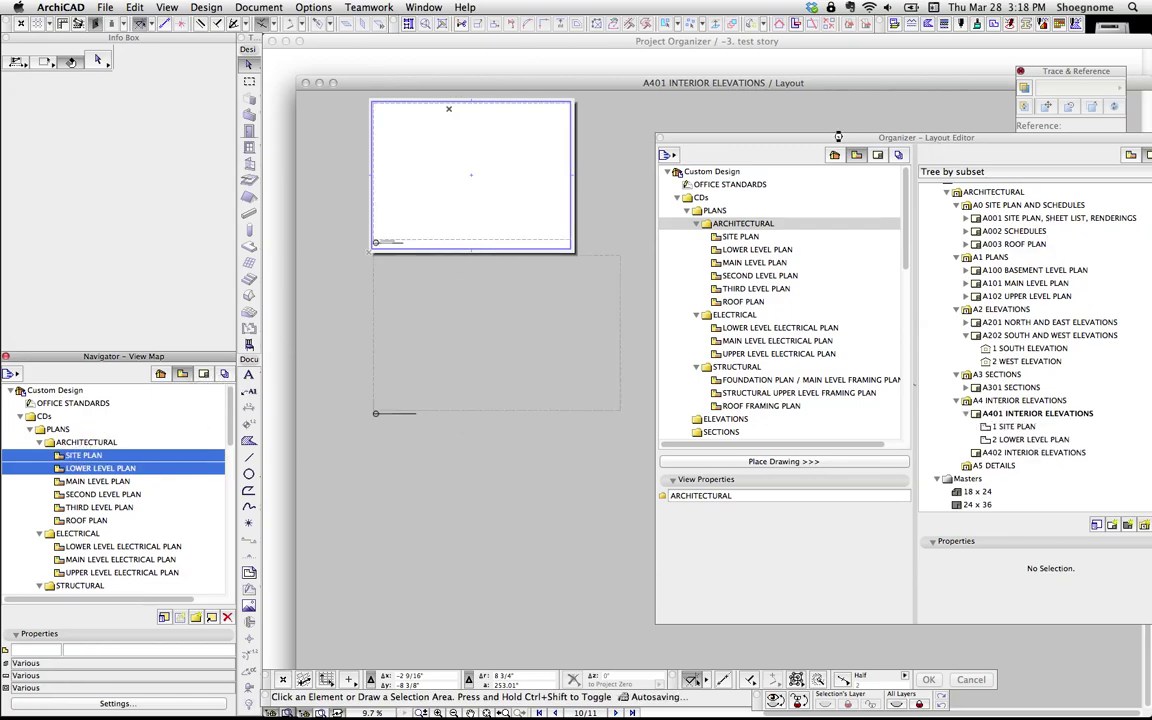
# Select the two placed drawings to remove them, then close the A401 layout window
pyautogui.moveTo(838, 137); pyautogui.dragTo(306, 113)
pyautogui.moveTo(442, 112); pyautogui.dragTo(876, 155)
pyautogui.click(357, 410)
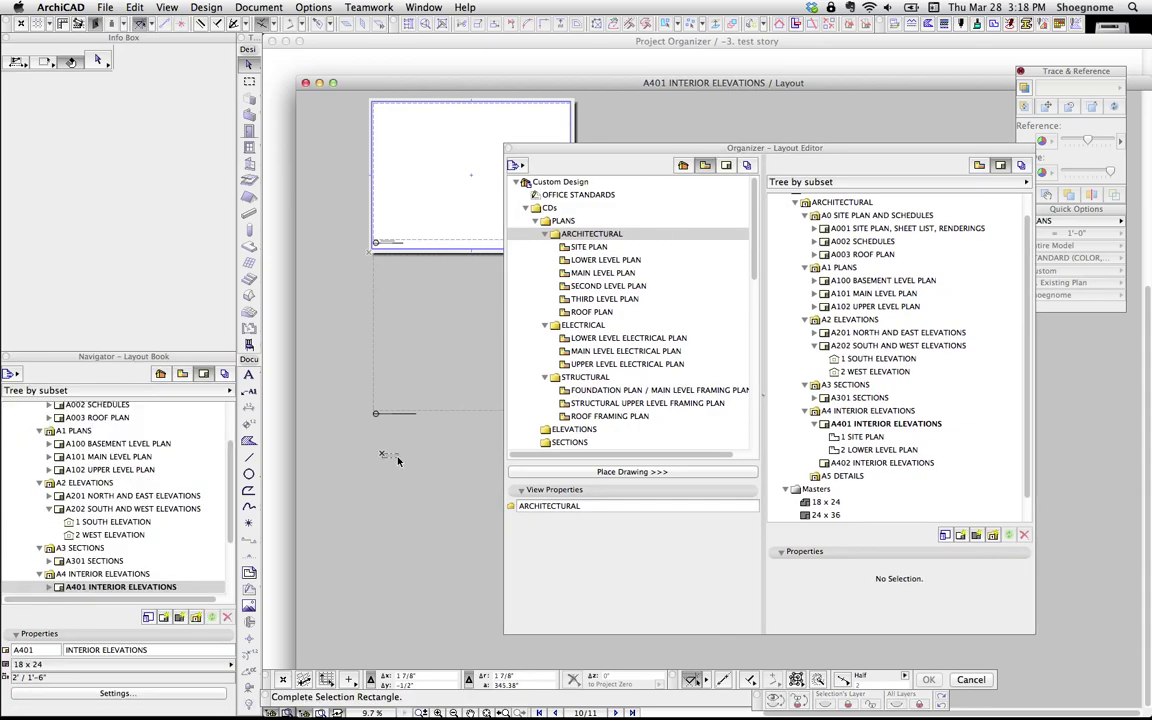
pyautogui.click(344, 180)
pyautogui.moveTo(514, 145); pyautogui.dragTo(318, 96)
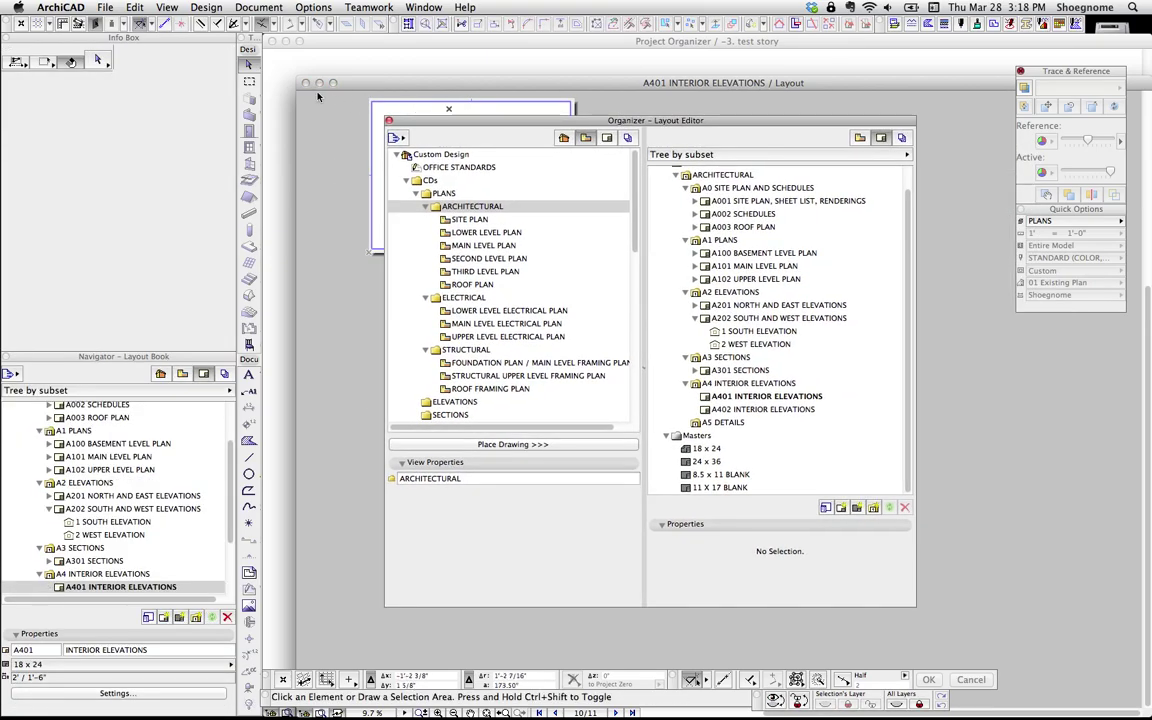
pyautogui.click(306, 83)
pyautogui.moveTo(508, 131); pyautogui.dragTo(463, 100)
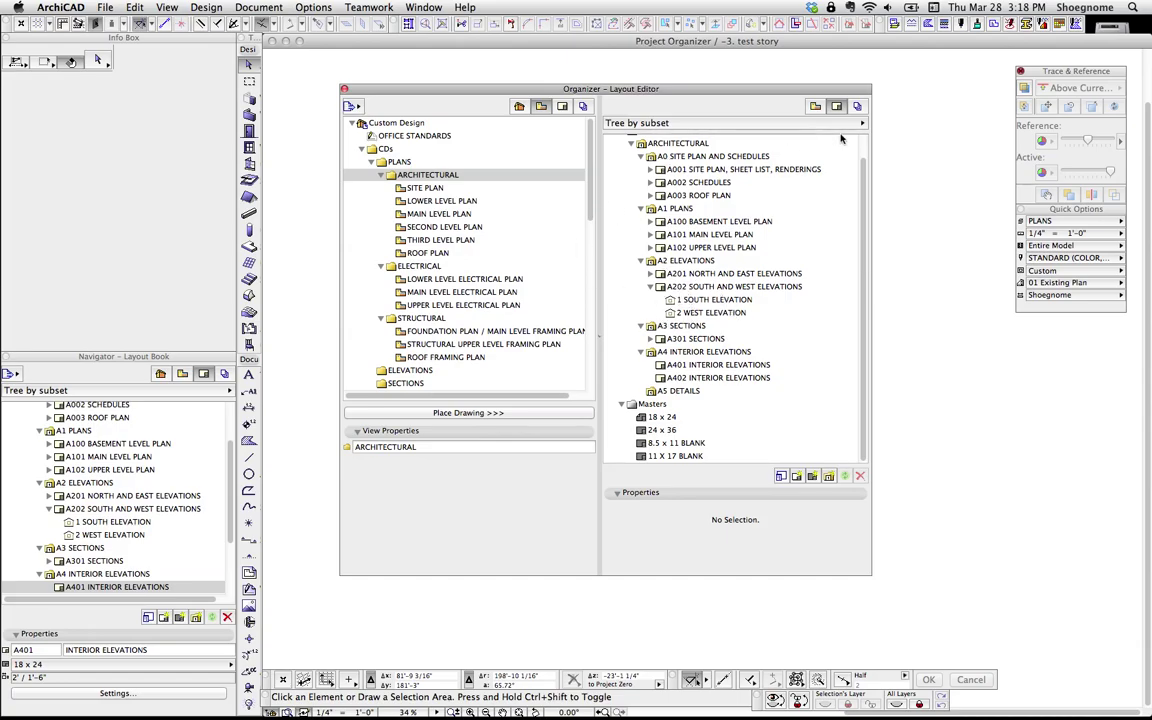
# Switch the Organizer to publishing, with the Layout Book on the left and publisher sets on the right
pyautogui.click(857, 106)
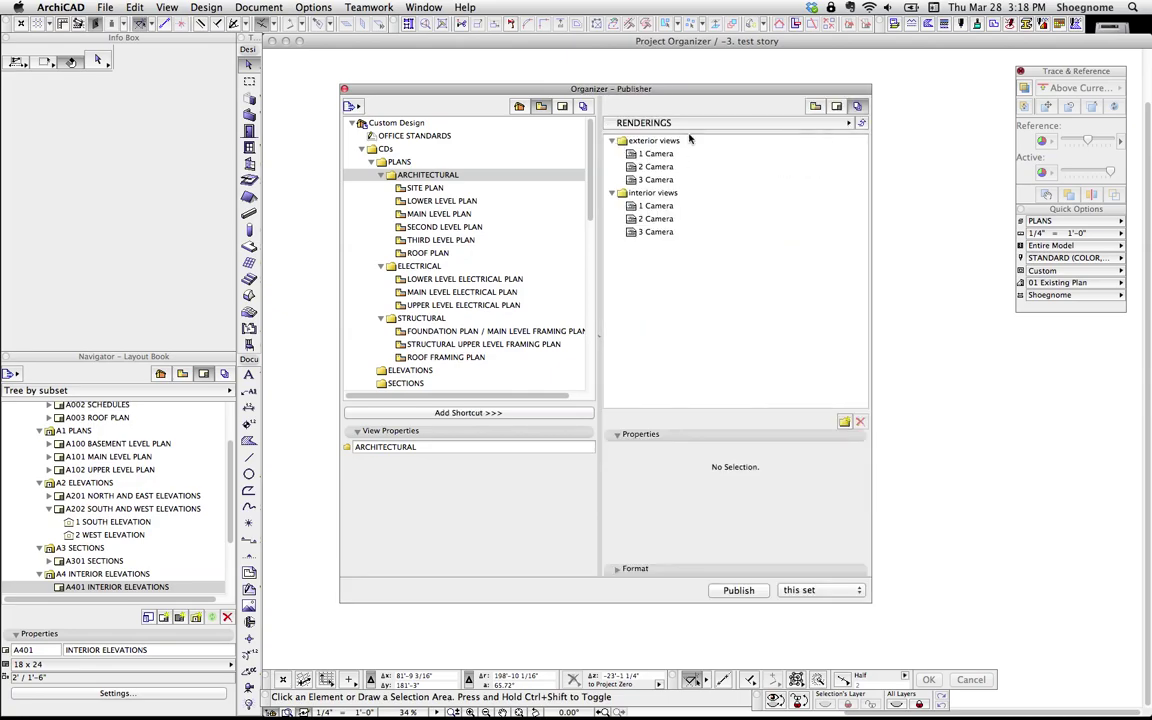
pyautogui.click(582, 107)
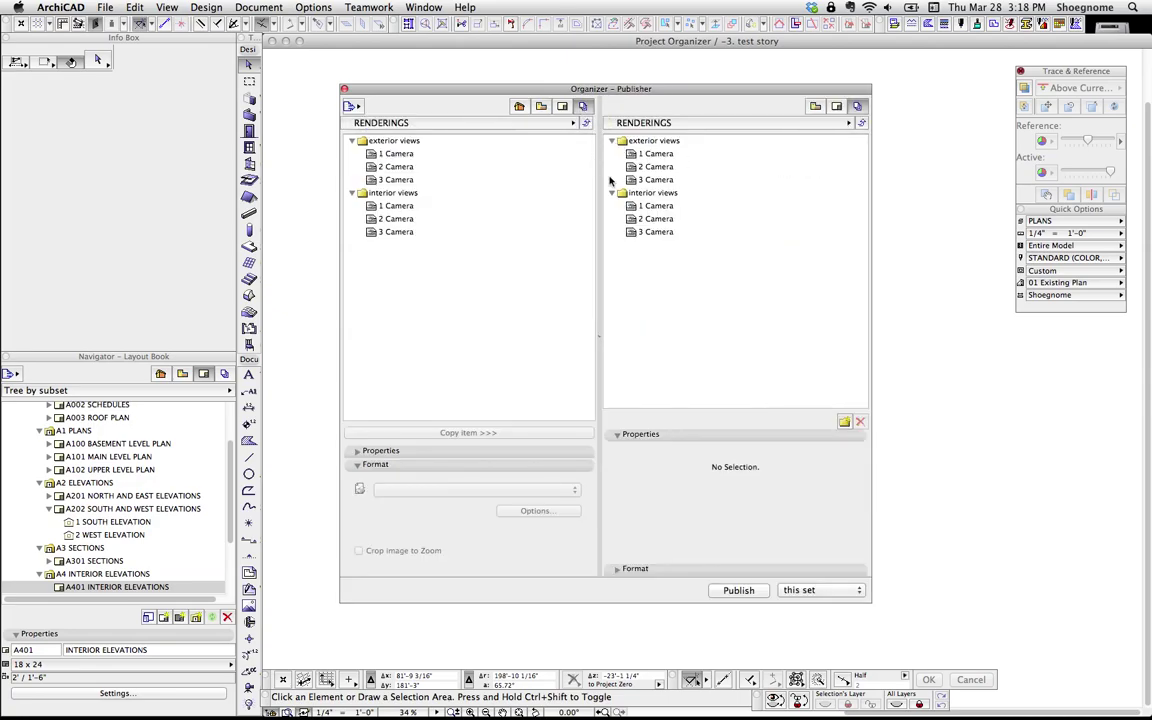
pyautogui.click(755, 124)
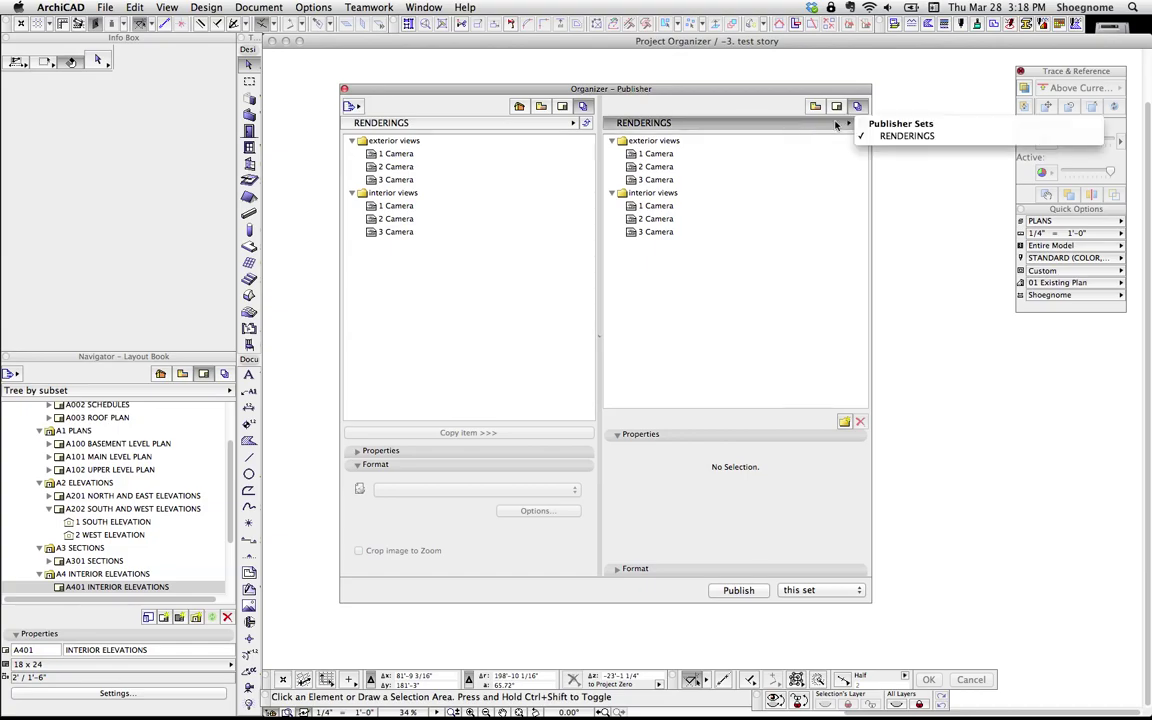
pyautogui.click(792, 114)
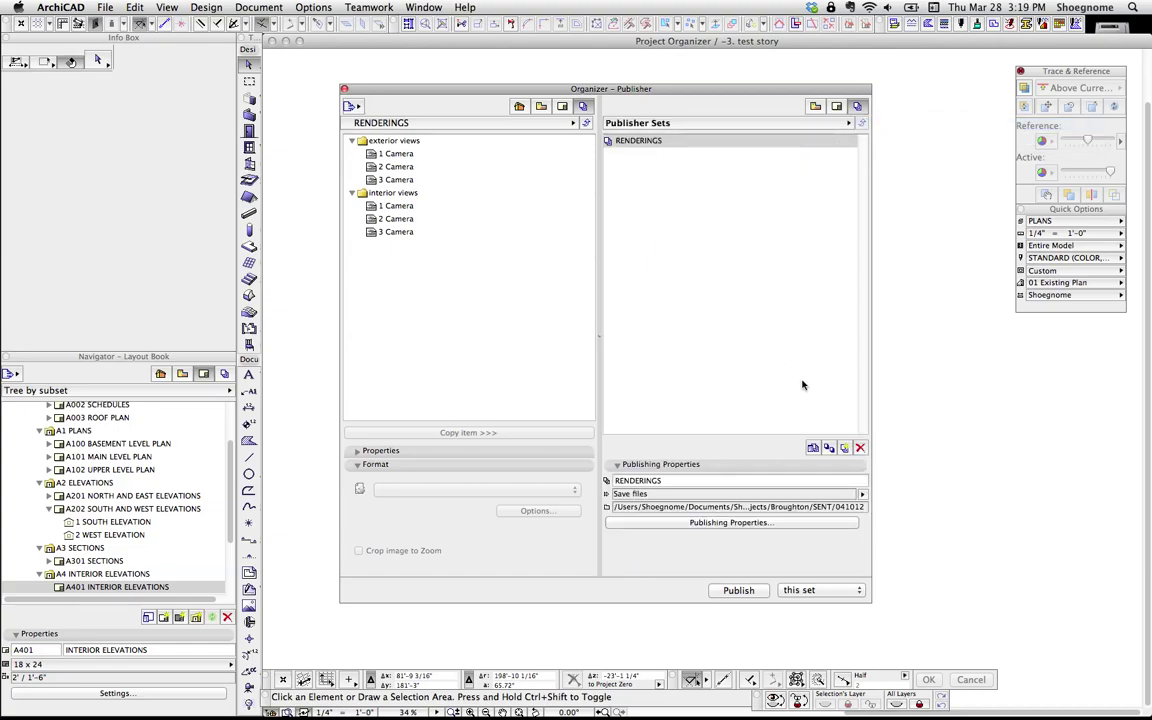
pyautogui.click(558, 112)
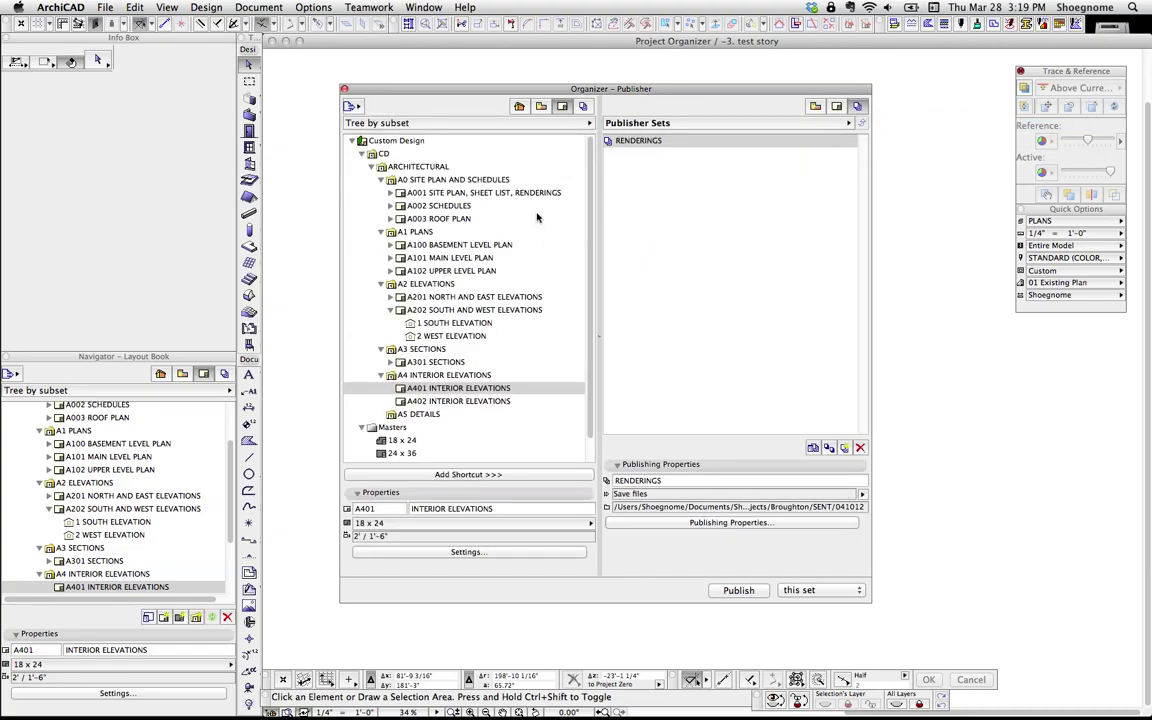
# Create publisher set Untitled1 and add the A1 PLANS layouts A100–A102 to it
pyautogui.click(844, 448)
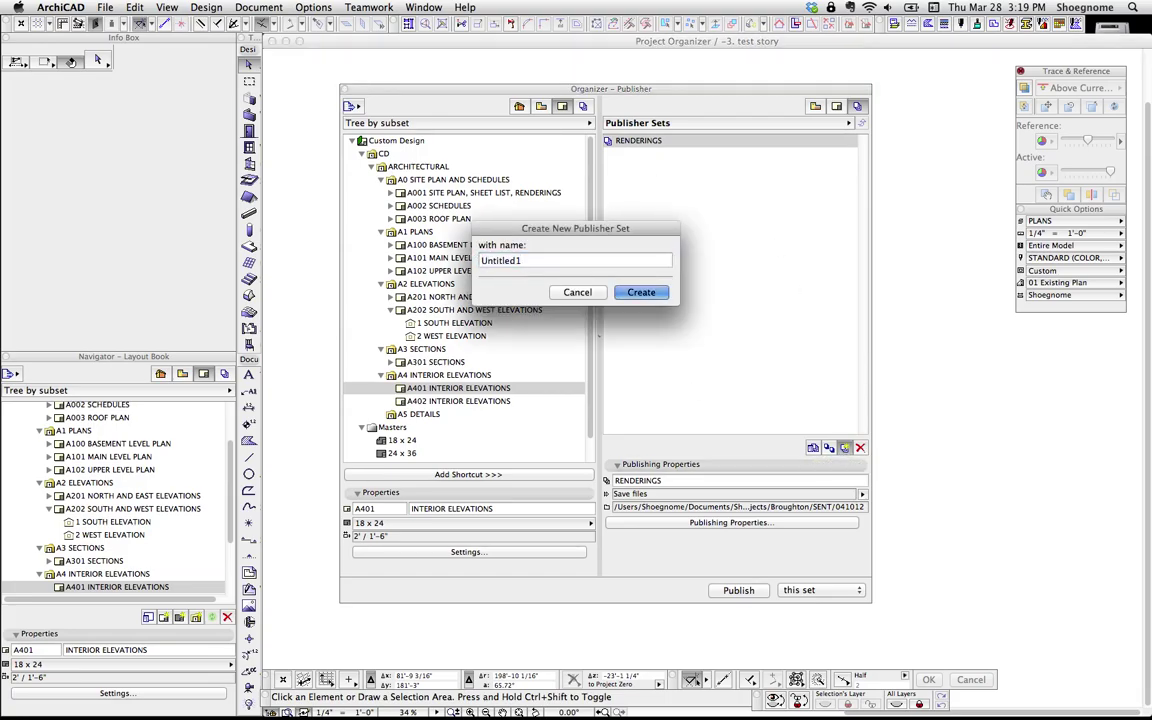
pyautogui.click(578, 263)
pyautogui.doubleClick(650, 153)
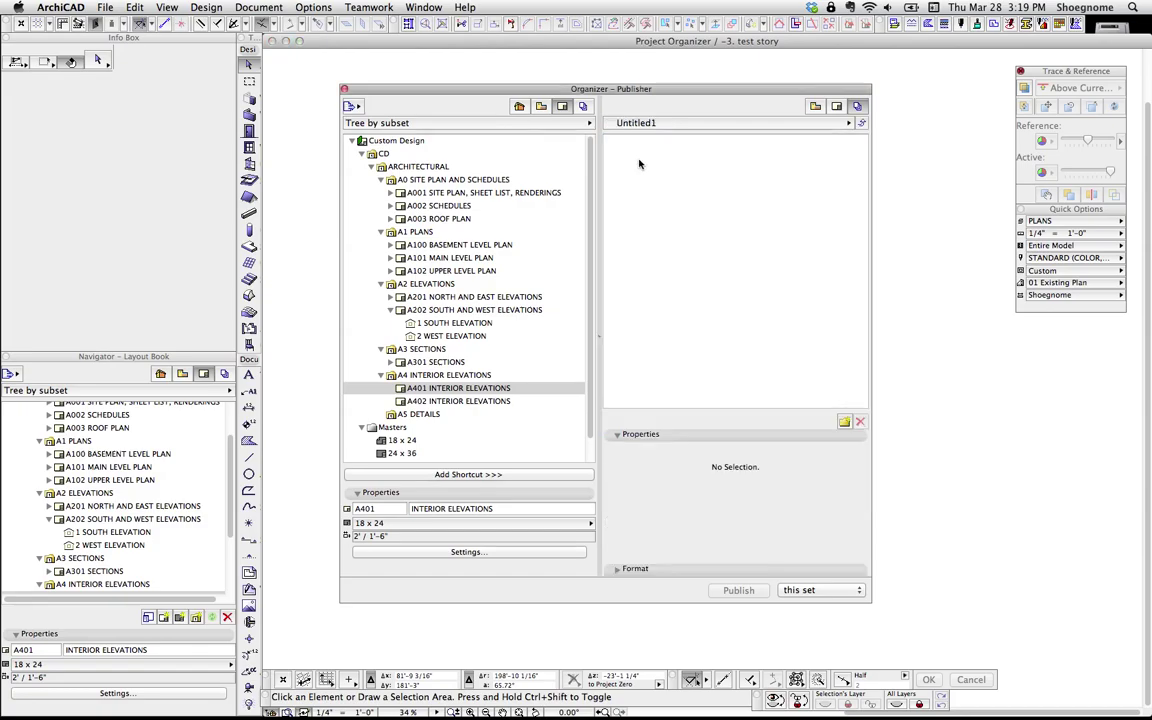
pyautogui.click(455, 245)
pyautogui.keyDown('shift'); pyautogui.click(450, 270); pyautogui.keyUp('shift')
pyautogui.click(411, 232)
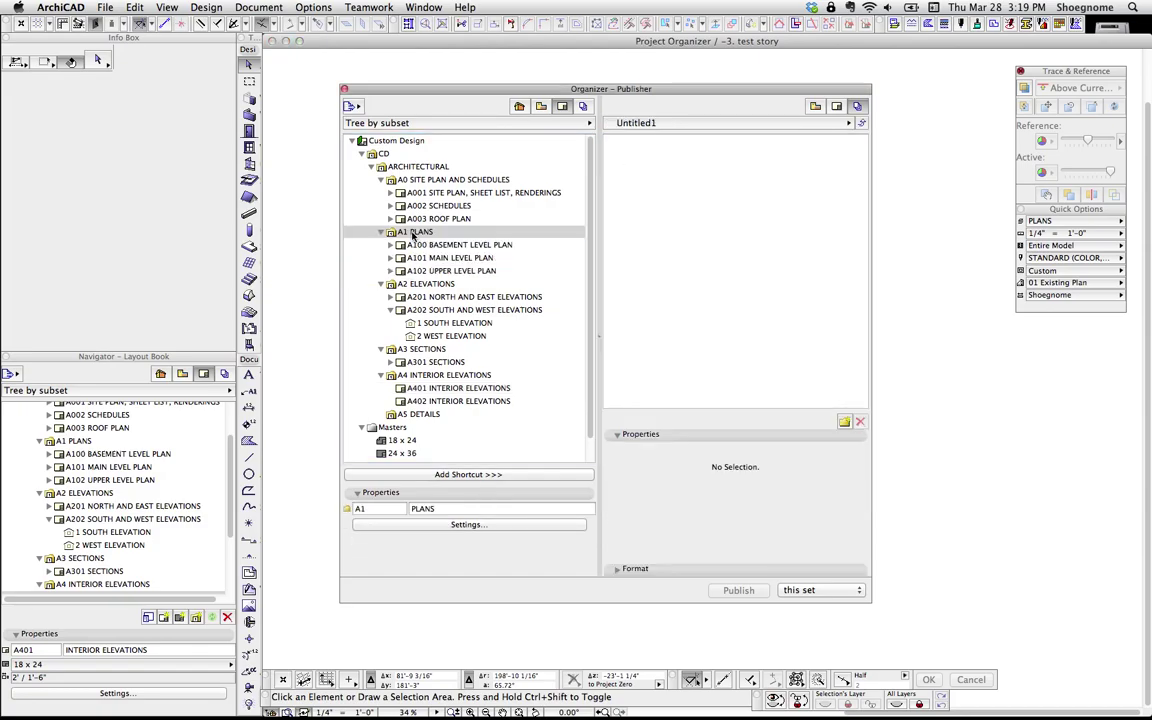
pyautogui.moveTo(411, 232); pyautogui.dragTo(665, 178)
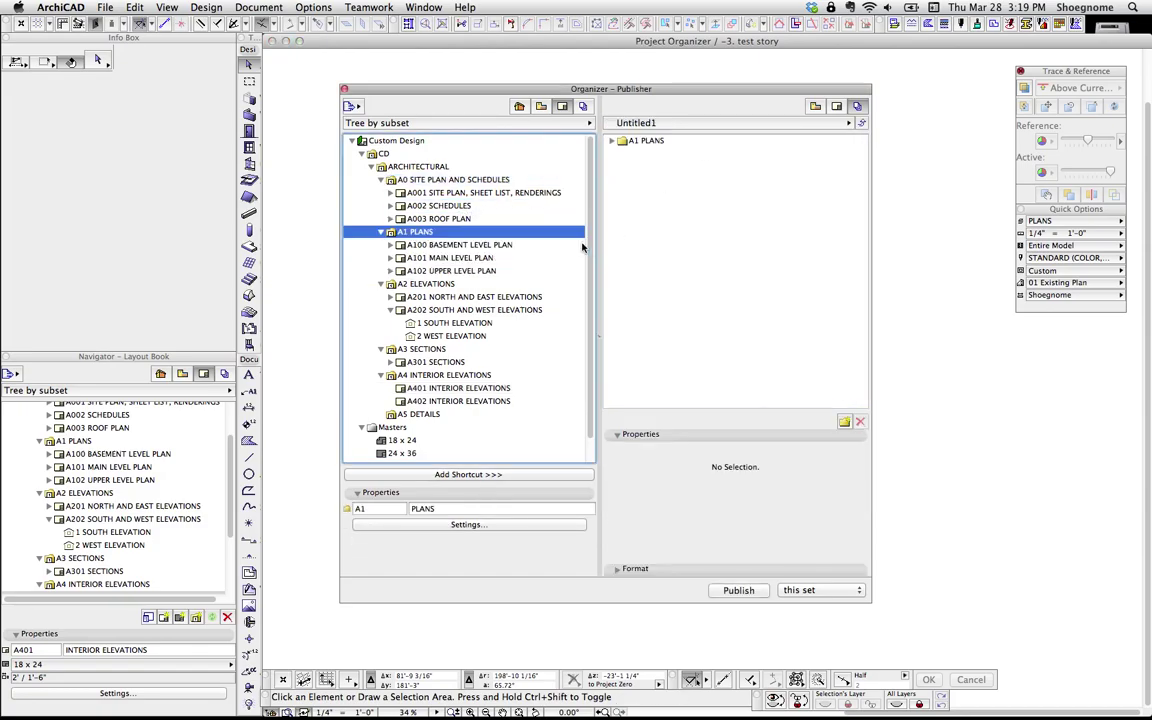
pyautogui.click(656, 155)
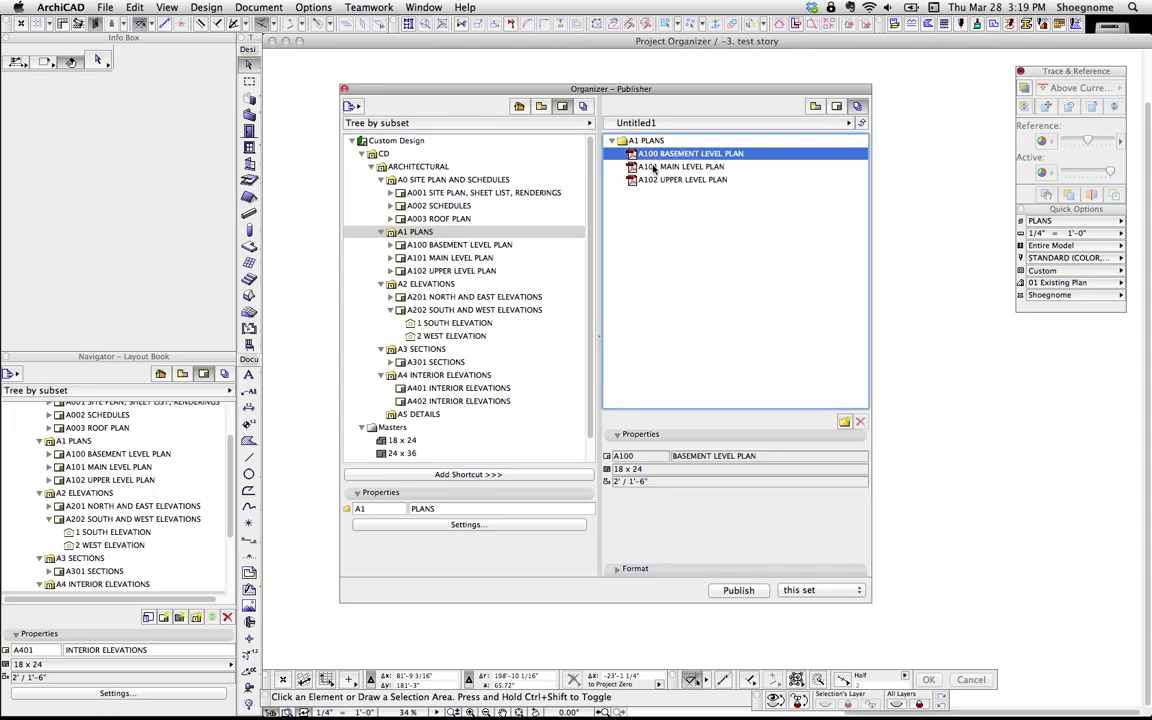
pyautogui.click(660, 167)
# Keep PDF as the output format and merge the A1 PLANS sheets into one PDF file
pyautogui.click(636, 568)
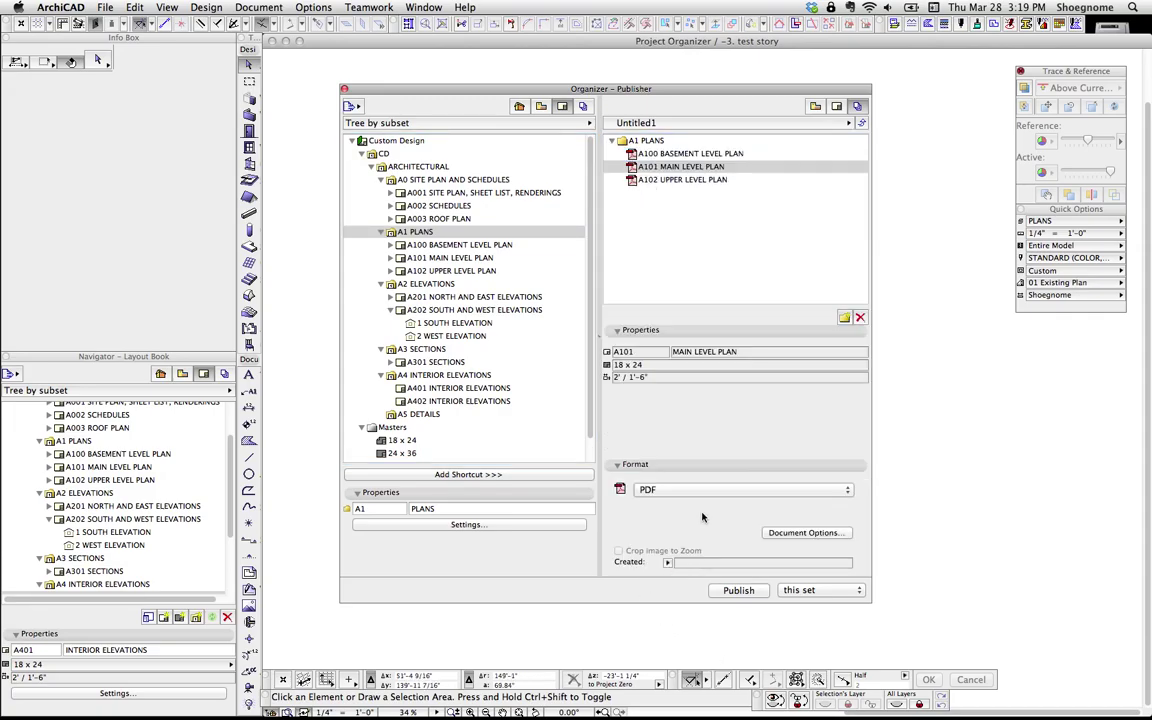
pyautogui.click(660, 489)
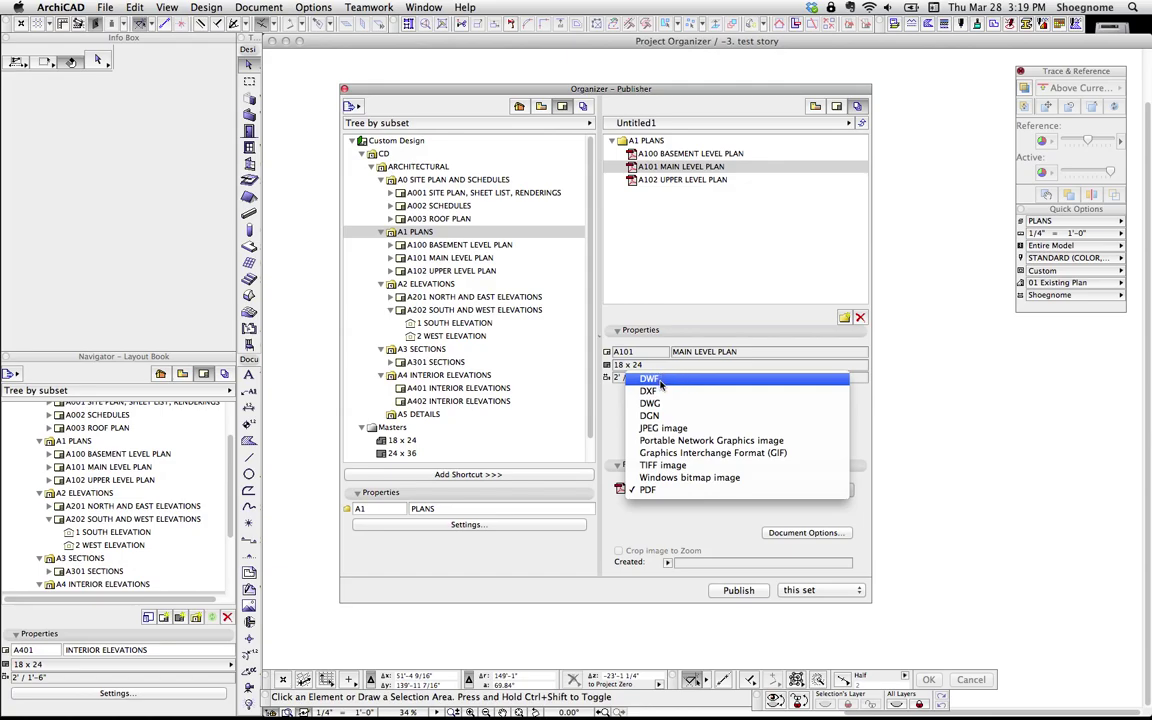
pyautogui.click(699, 304)
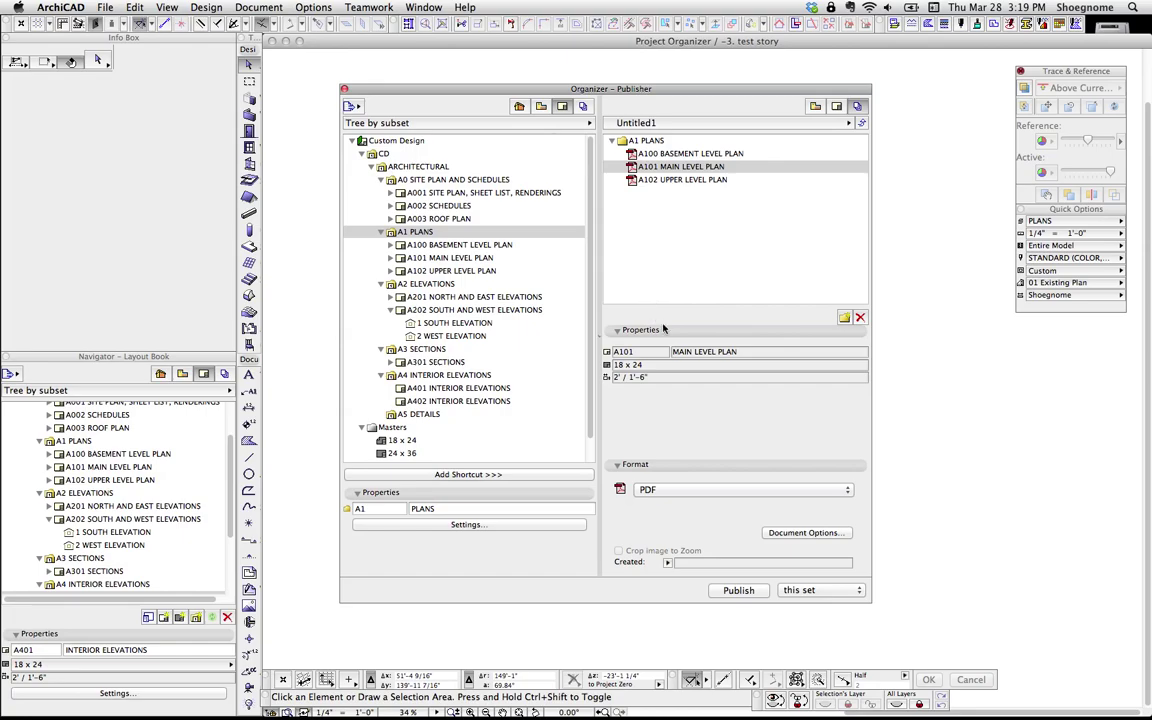
pyautogui.click(645, 156)
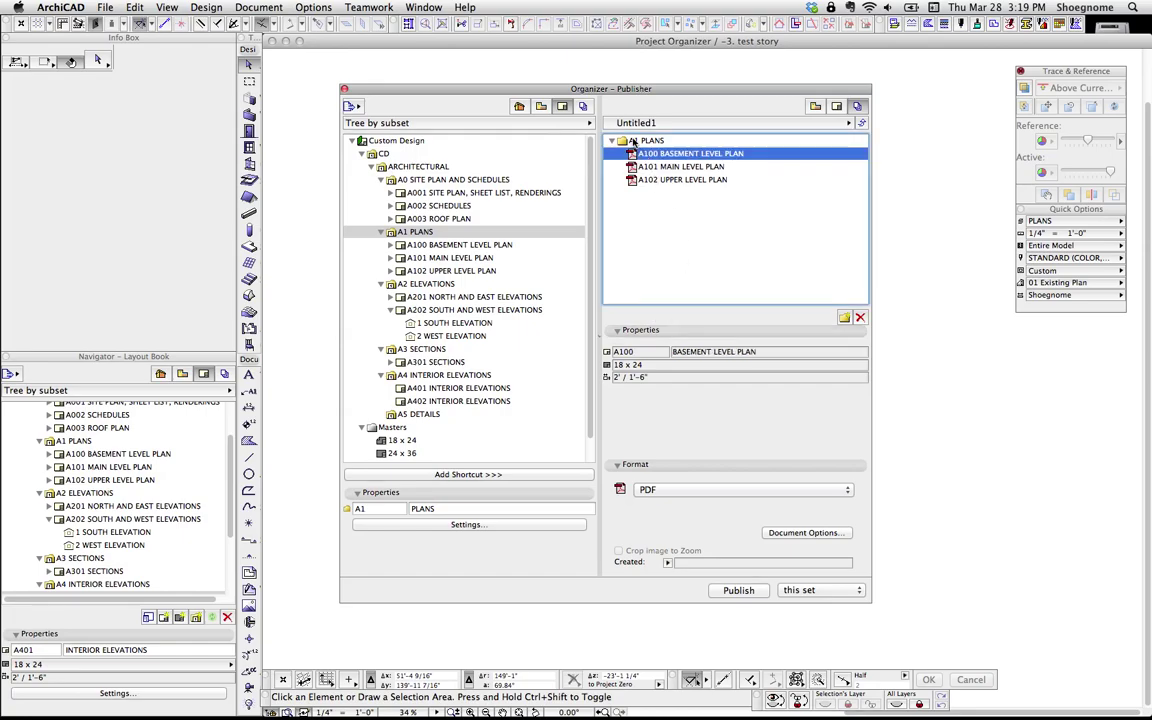
pyautogui.click(650, 141)
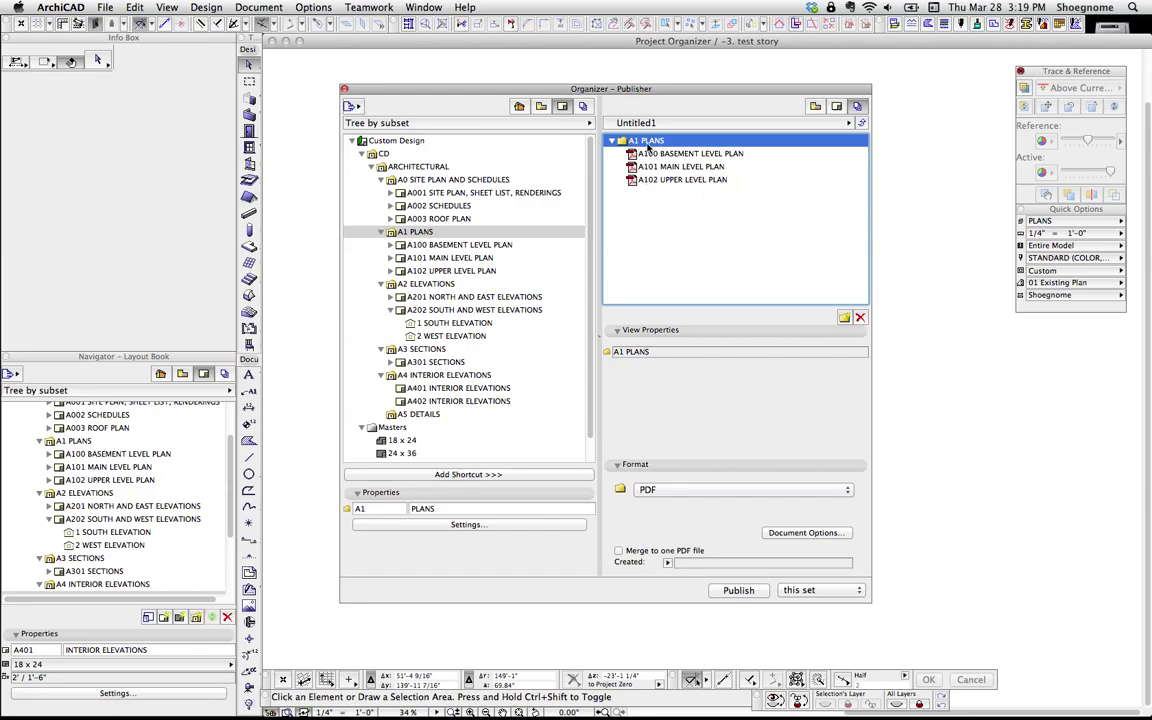
pyautogui.click(619, 550)
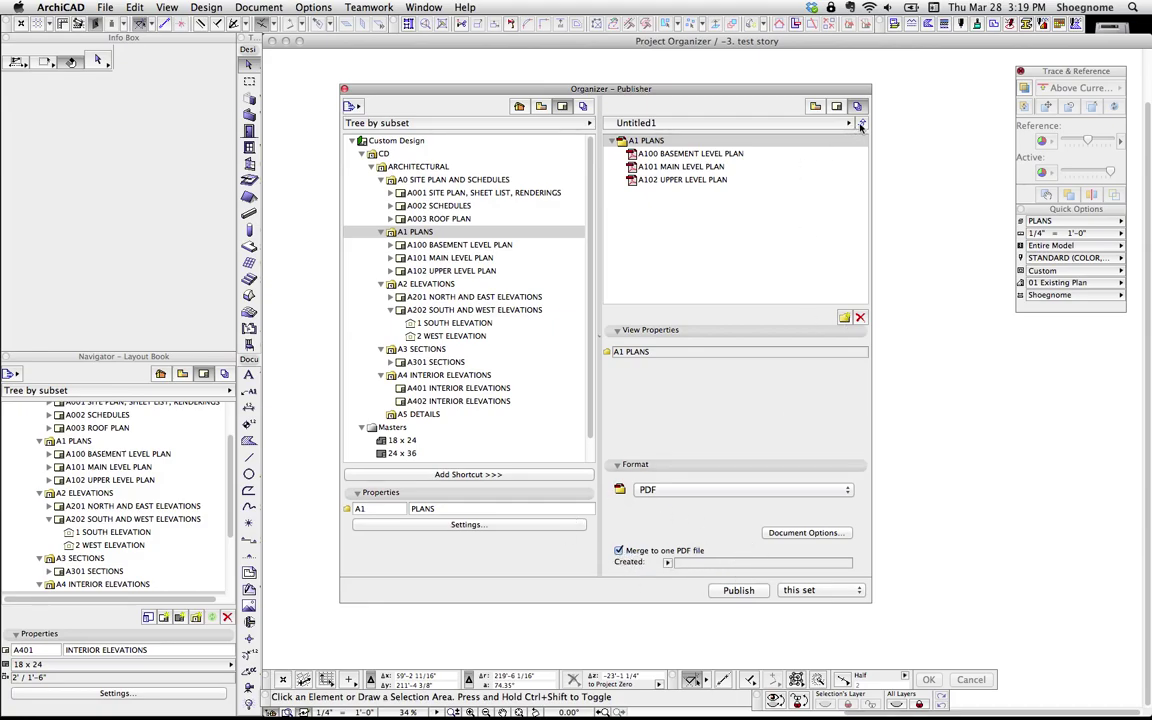
# Review Untitled1's publishing settings and close them without setting a path
pyautogui.click(770, 120)
pyautogui.click(762, 522)
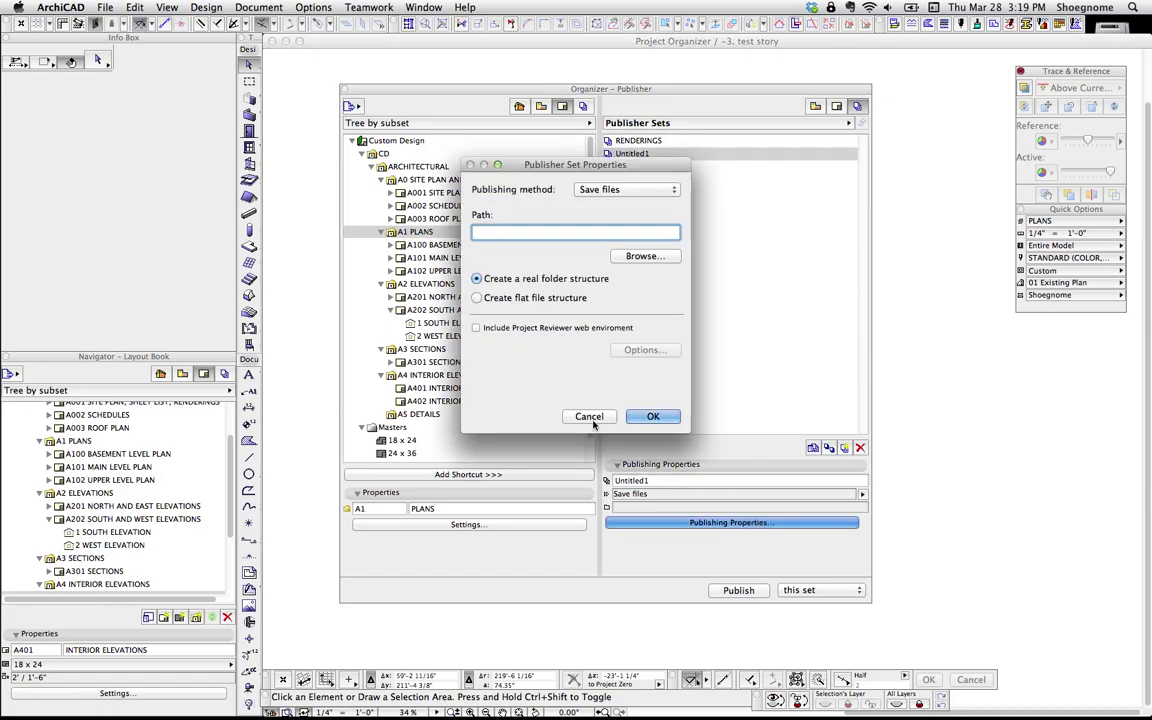
pyautogui.click(589, 416)
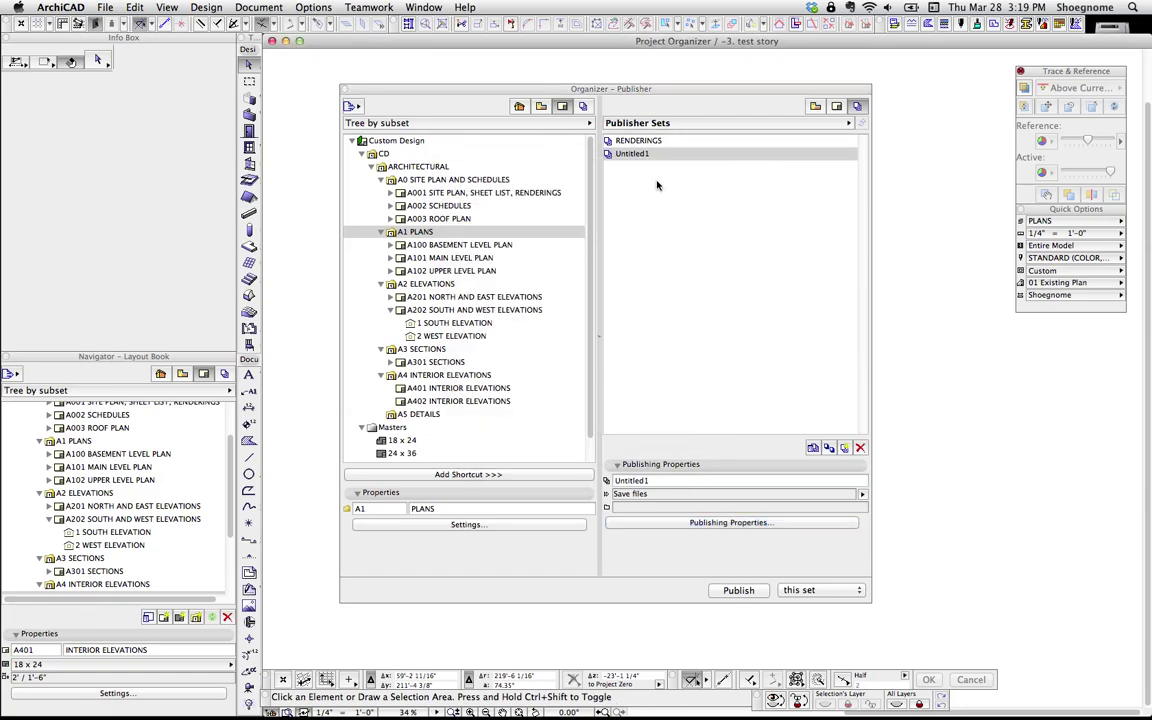
# Reopen Untitled1, then show the View Map on both Organizer sides in View Editor
pyautogui.doubleClick(640, 155)
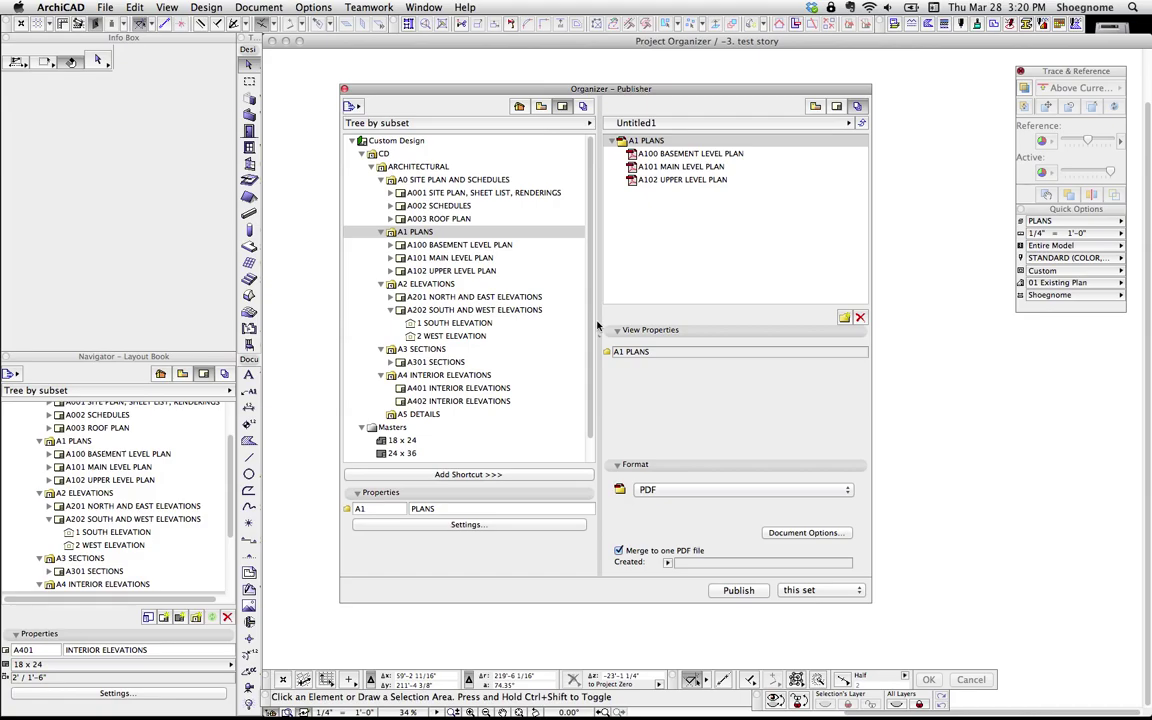
pyautogui.click(540, 106)
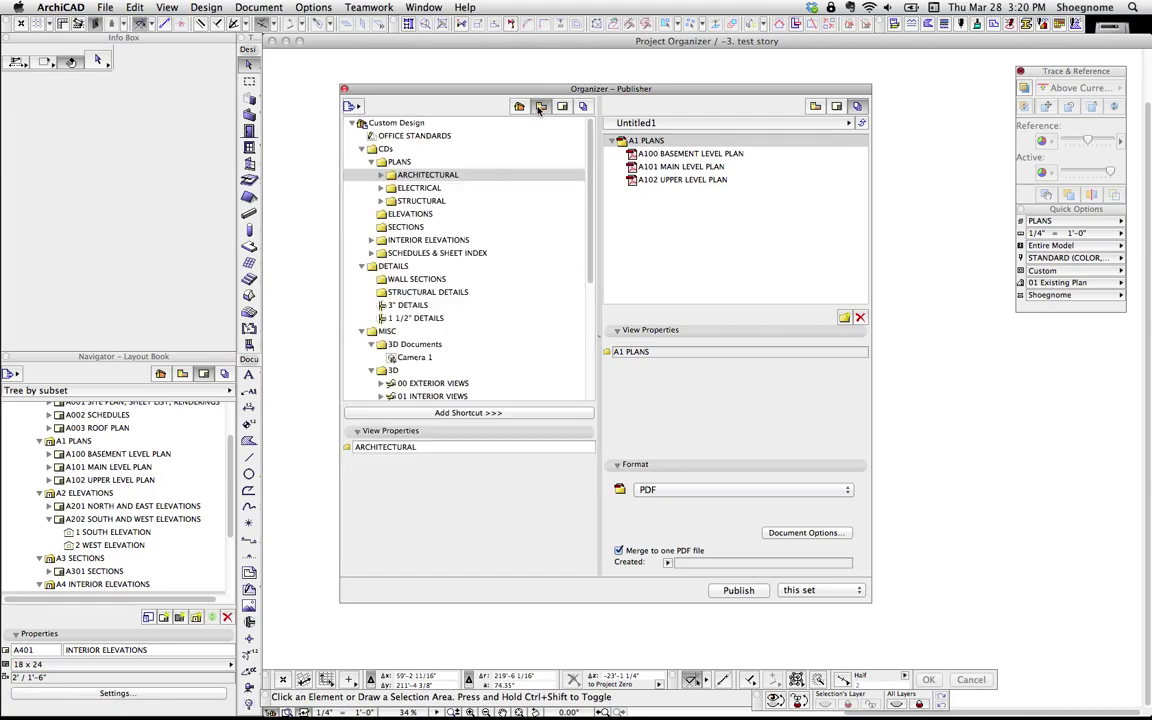
pyautogui.click(815, 106)
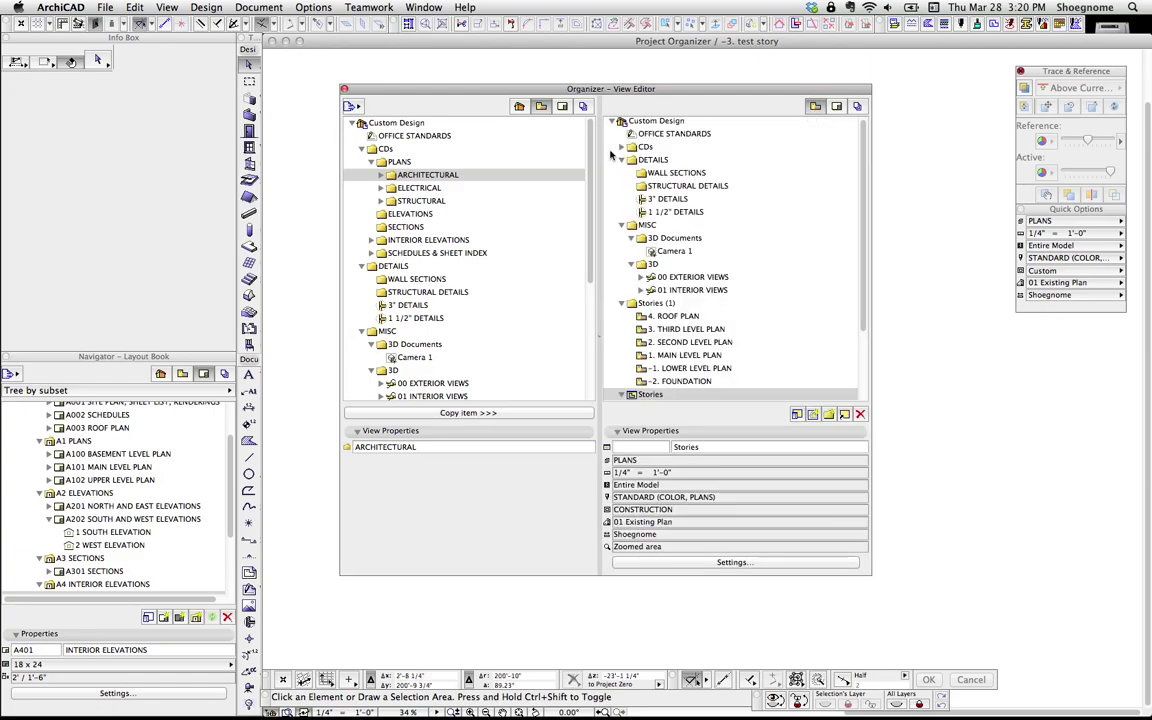
# Show the Navigator's View Map and inspect MAIN LEVEL PLAN in the Organizer's ARCHITECTURAL folder
pyautogui.click(183, 374)
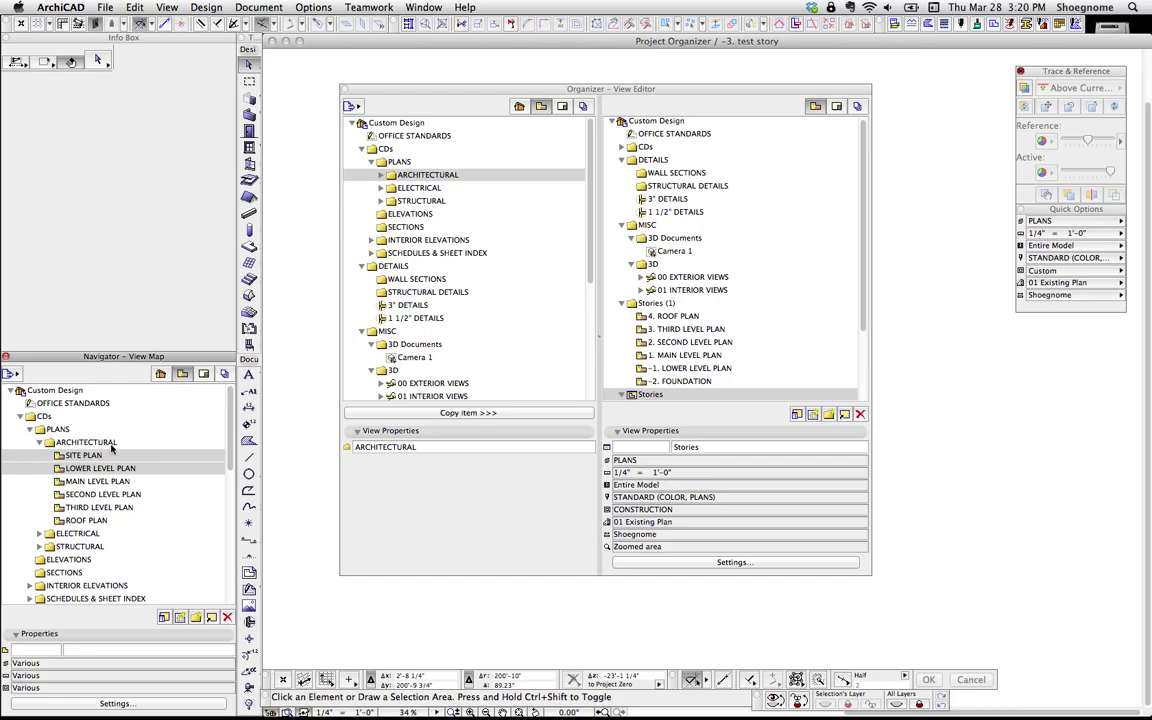
pyautogui.click(98, 481)
pyautogui.click(517, 109)
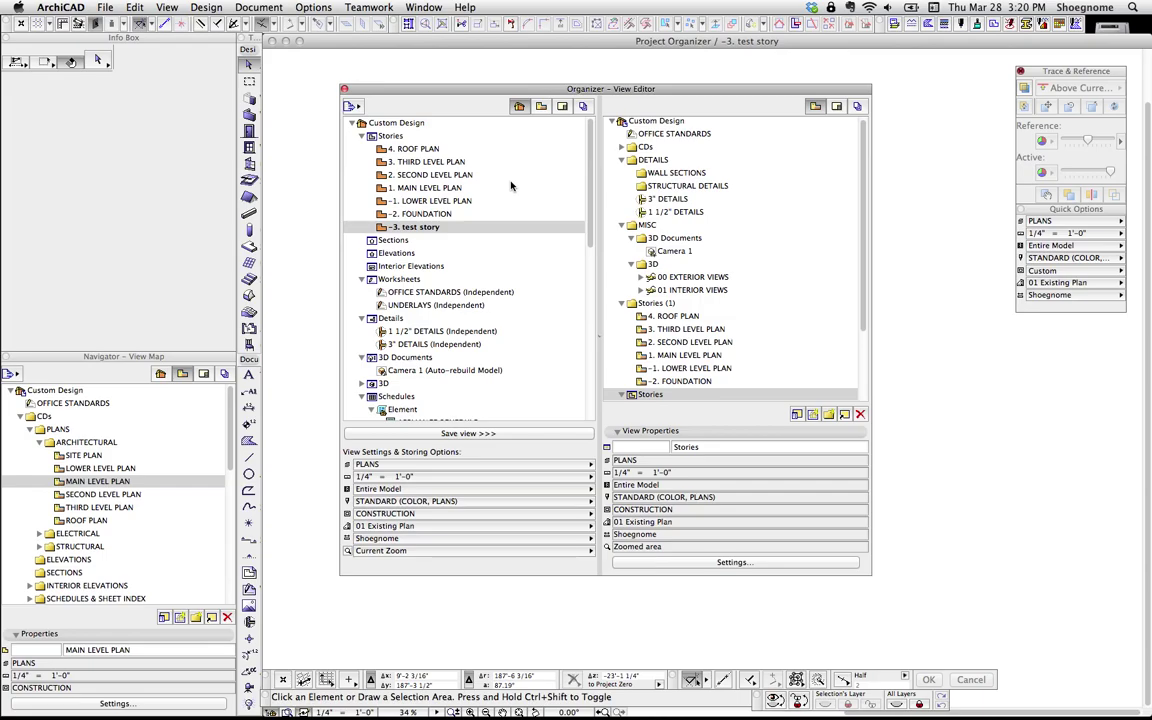
pyautogui.click(541, 106)
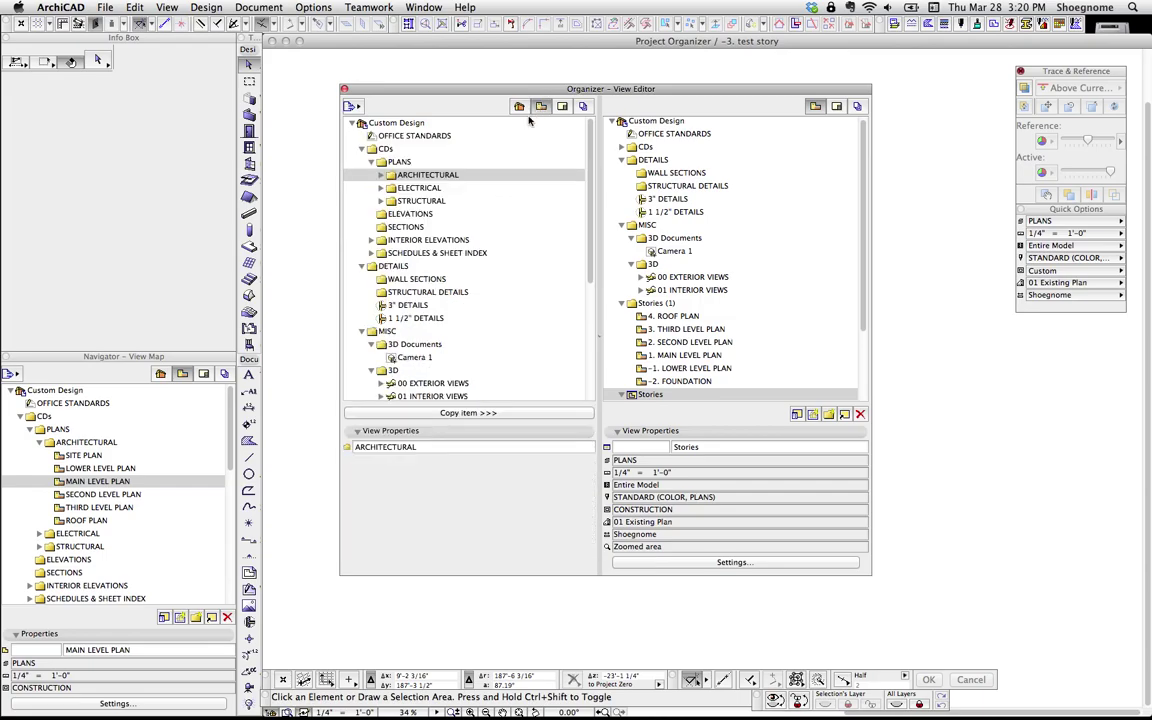
pyautogui.click(381, 176)
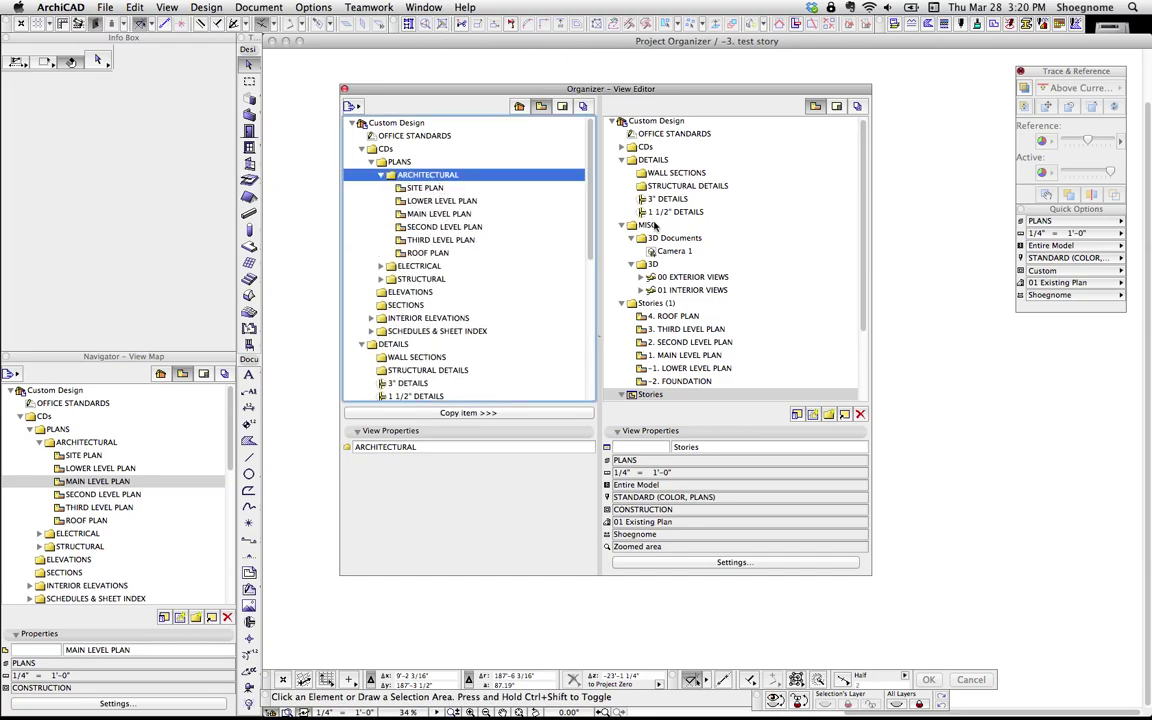
pyautogui.click(470, 212)
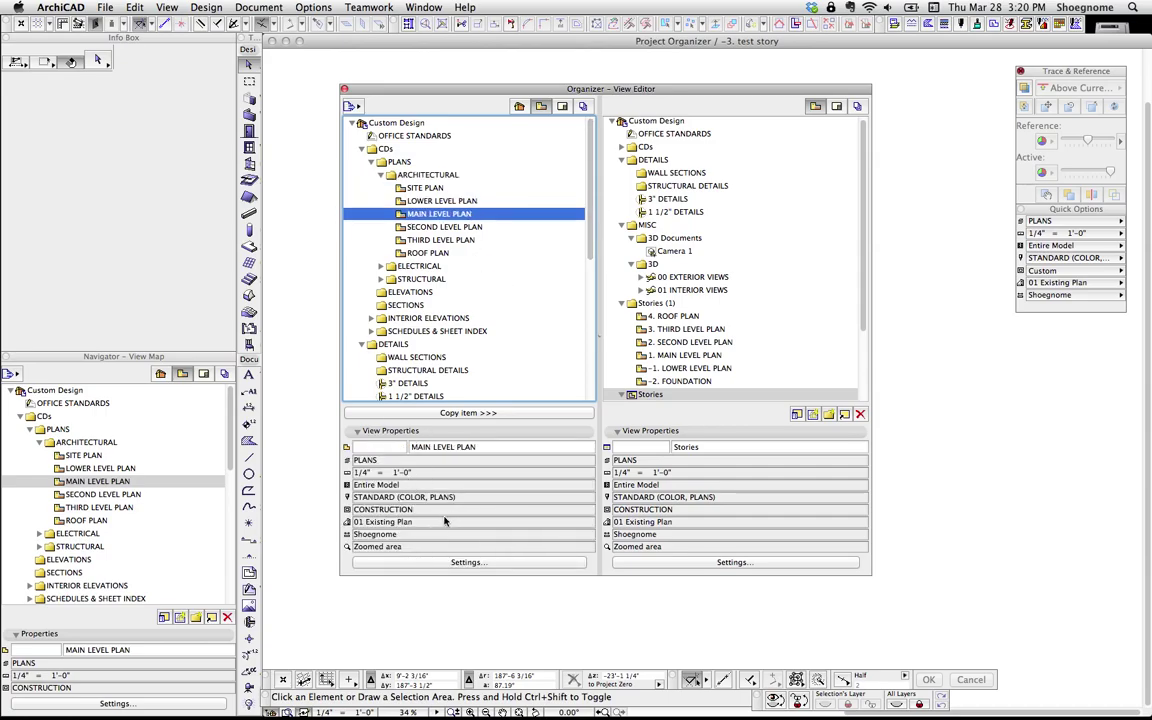
# Compare the Project Map's ROOF PLAN and MAIN LEVEL PLAN stories, then close the Organizer
pyautogui.click(519, 106)
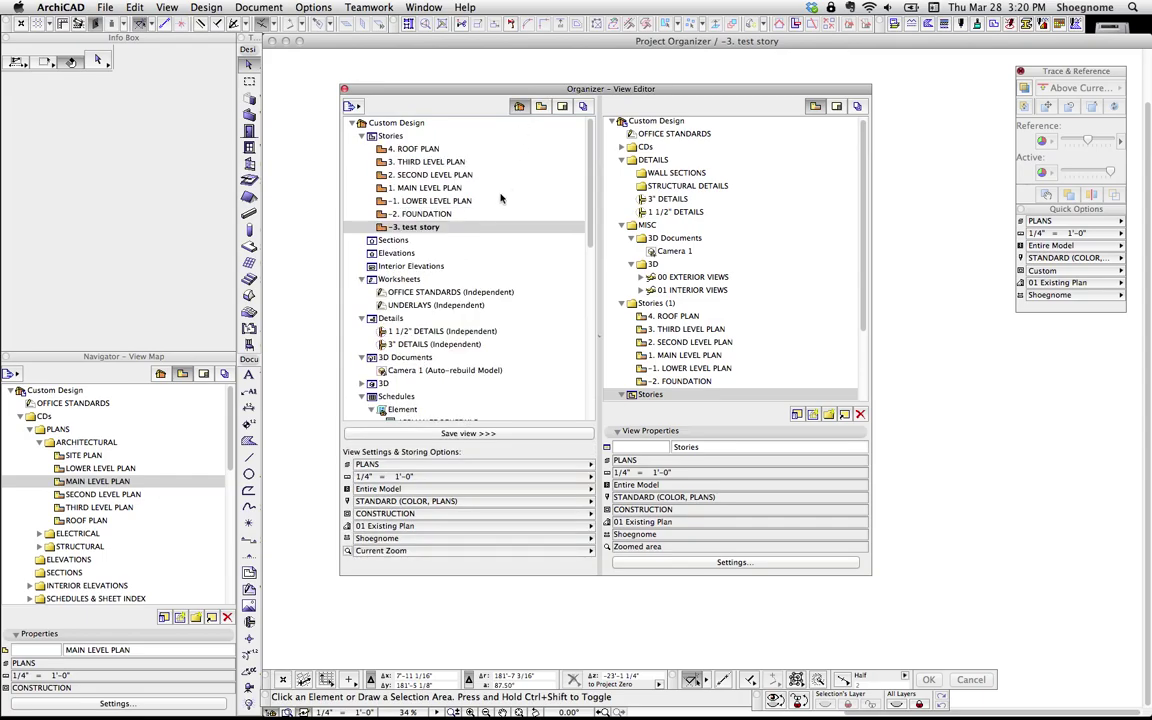
pyautogui.click(541, 106)
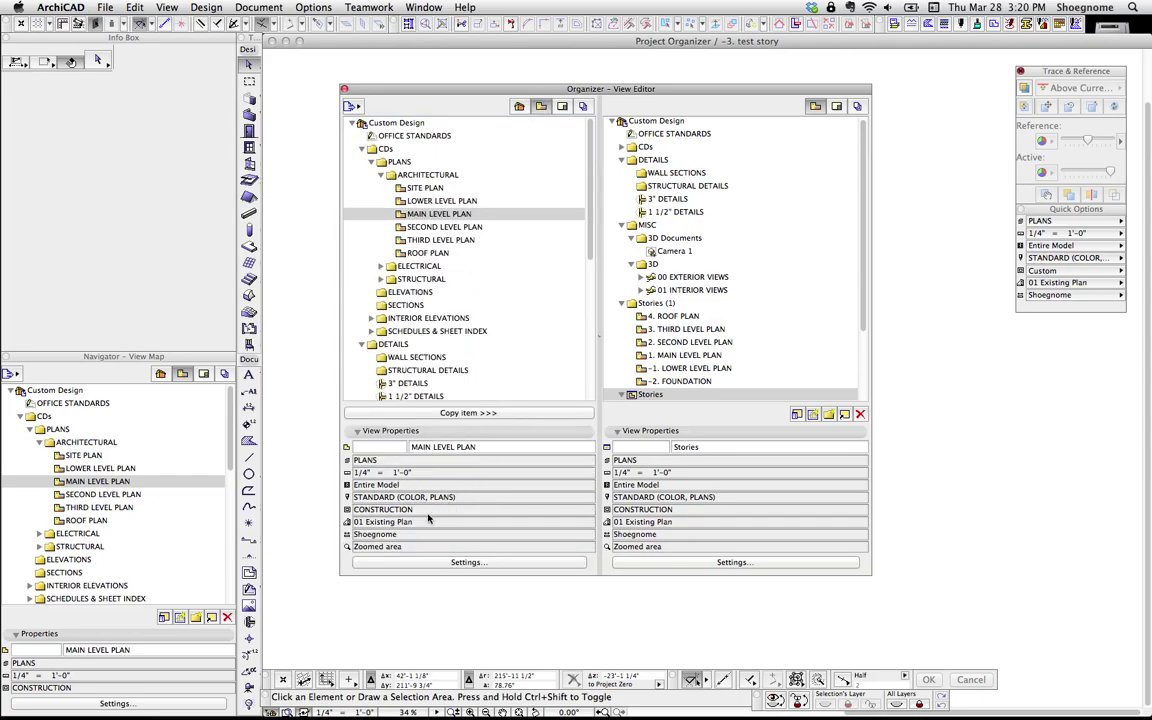
pyautogui.click(519, 106)
pyautogui.click(418, 150)
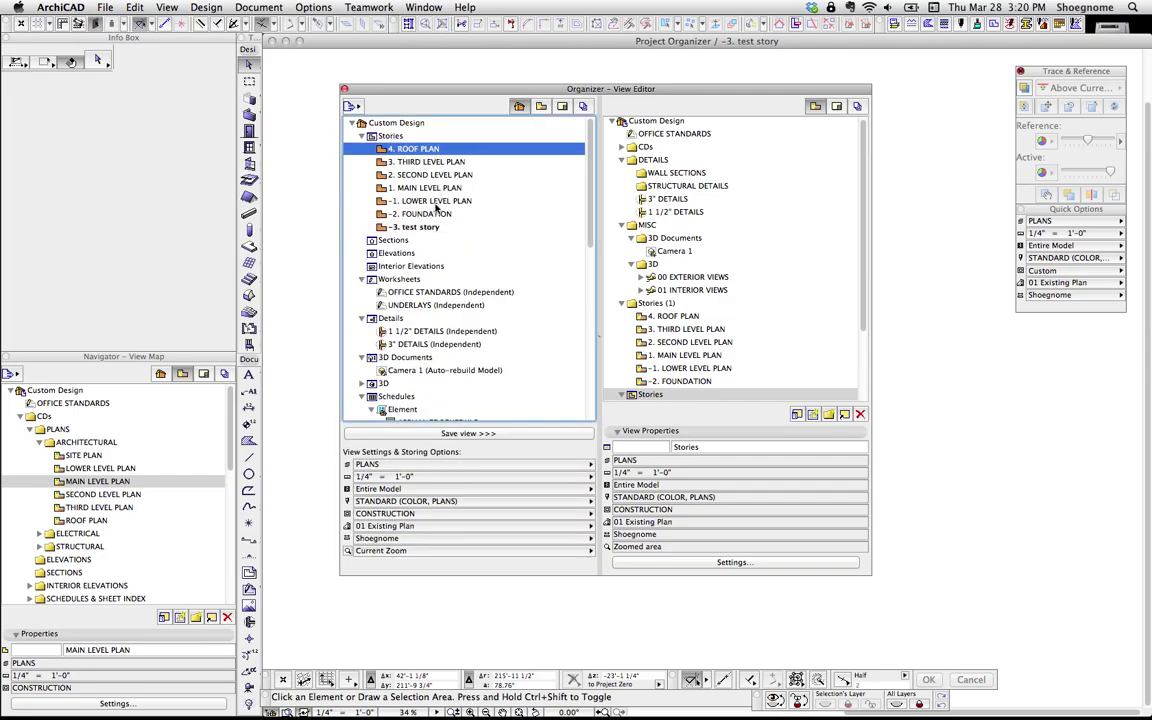
pyautogui.click(432, 188)
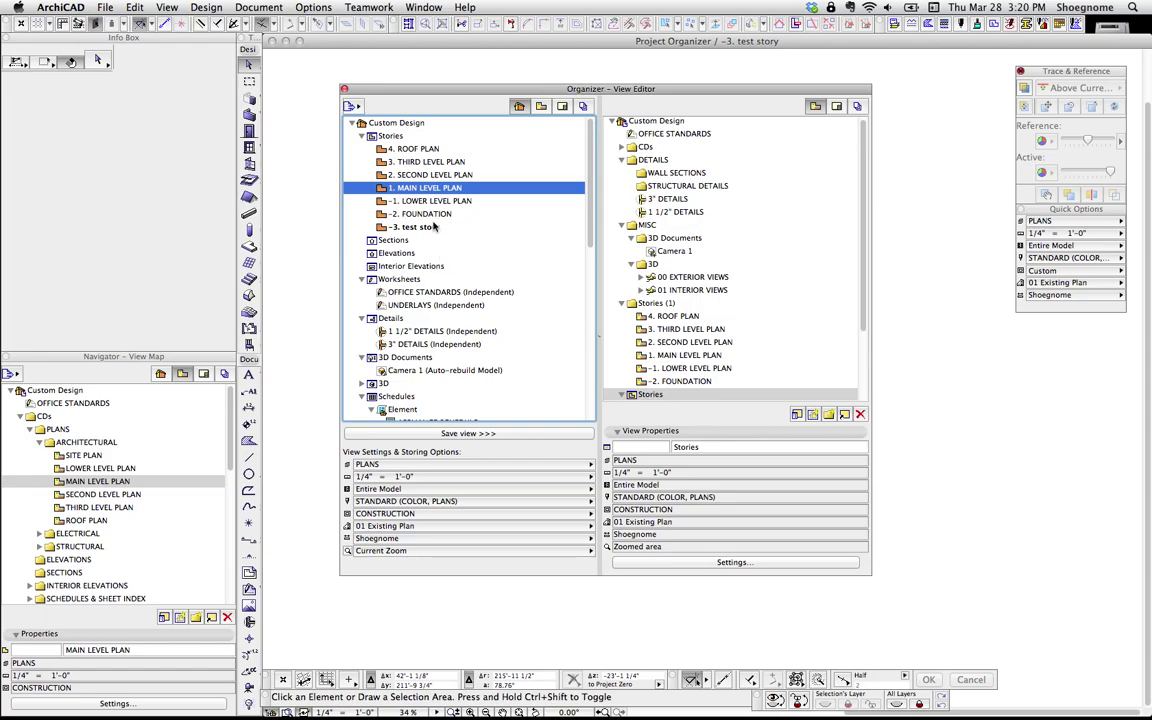
pyautogui.click(344, 89)
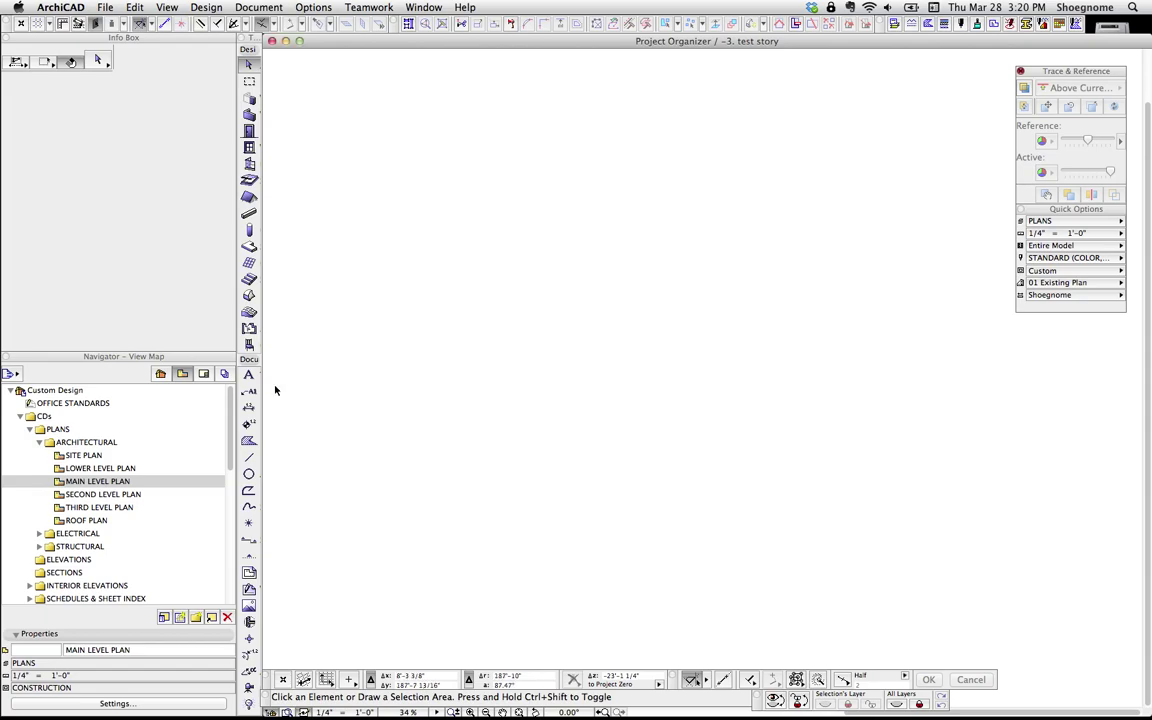
# Open the THIRD LEVEL PLAN view and scroll through the Navigator's Project Map
pyautogui.doubleClick(100, 507)
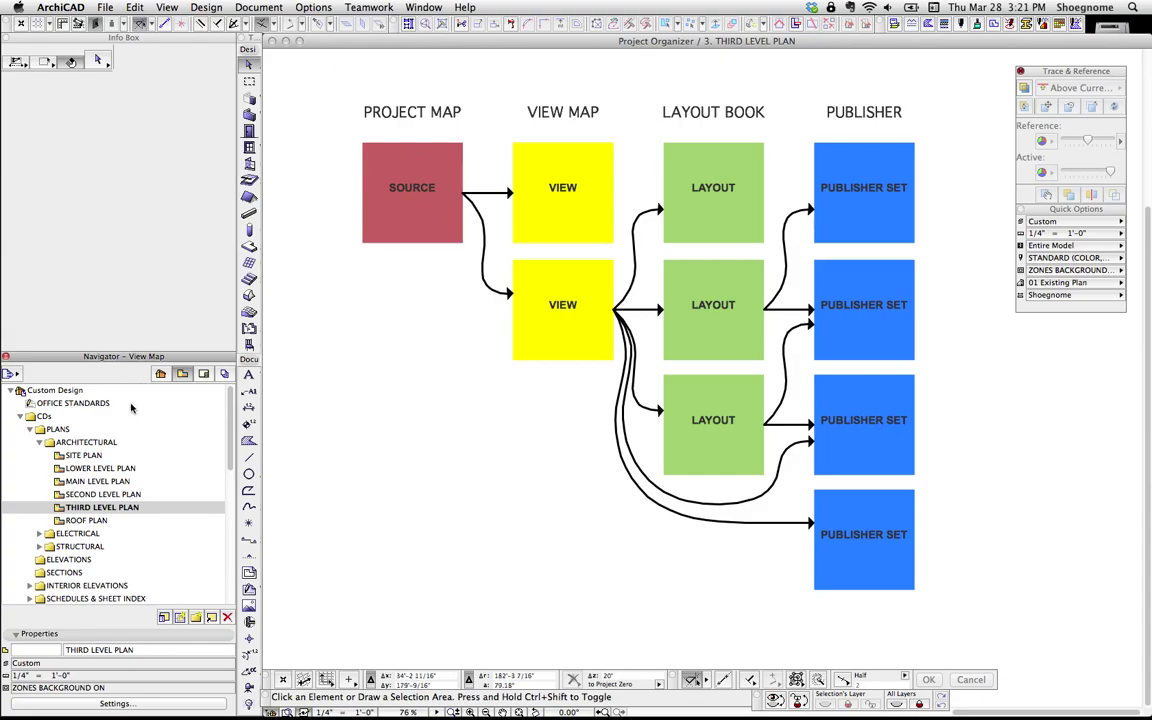
pyautogui.click(159, 374)
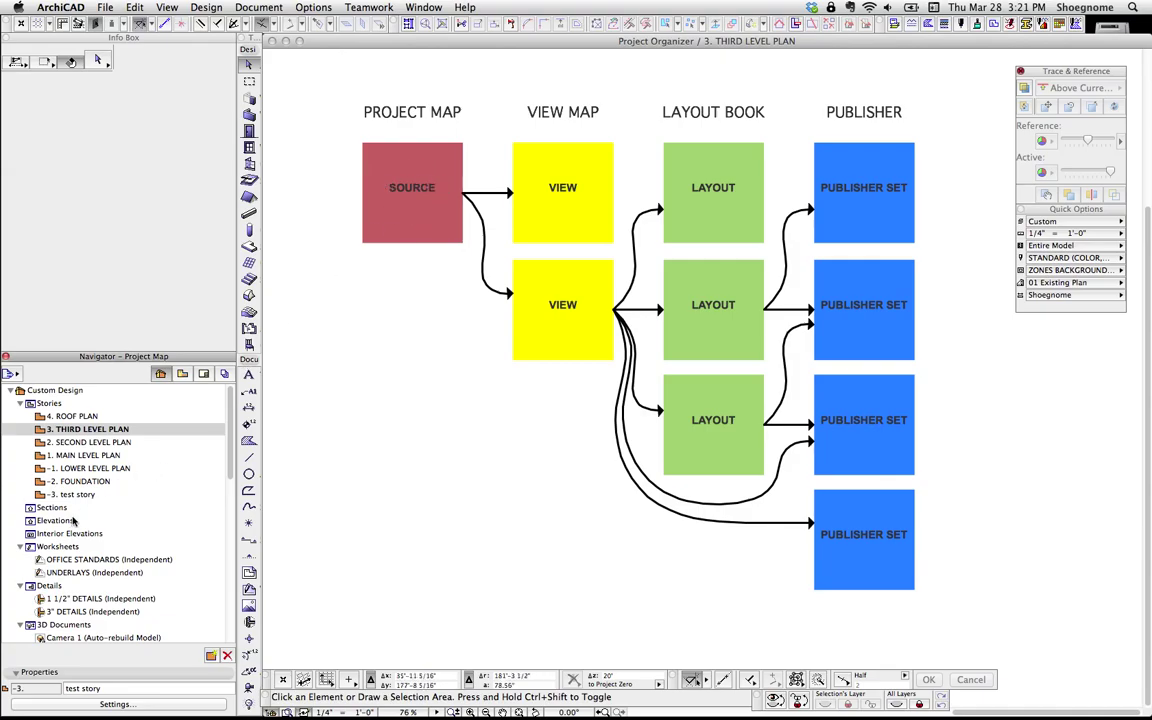
pyautogui.scroll(-4, 73, 520)
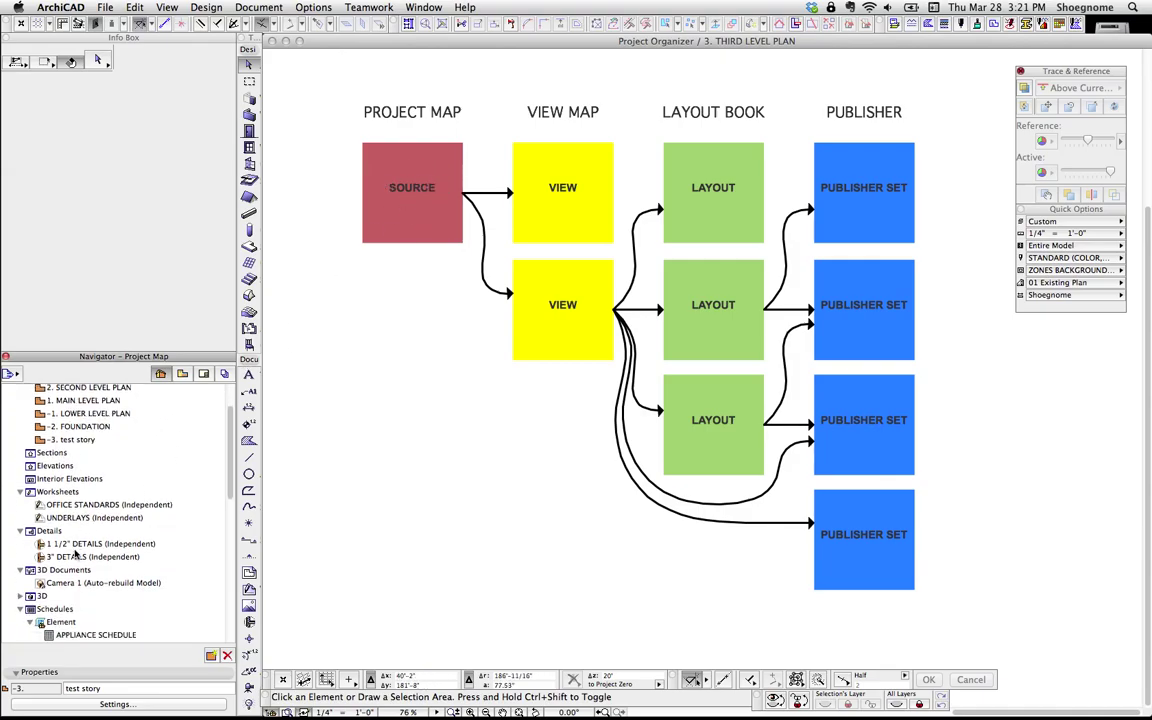
pyautogui.scroll(-10, 75, 553)
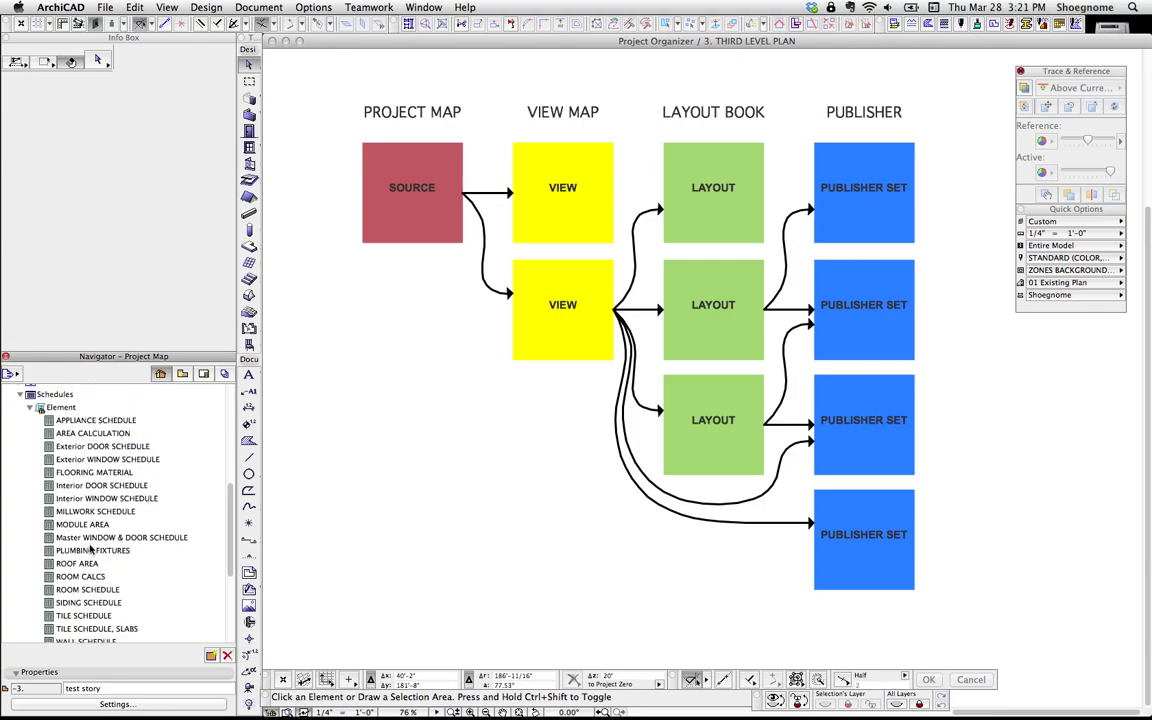
pyautogui.scroll(-5, 92, 550)
pyautogui.scroll(15, 92, 530)
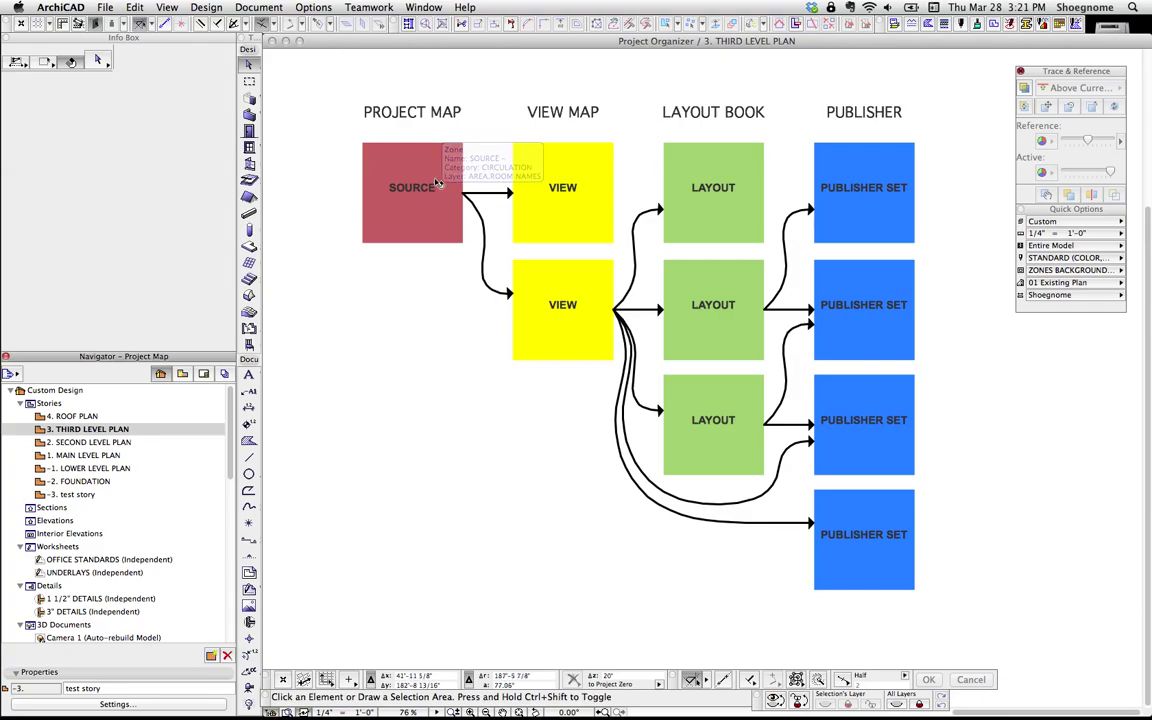
# Browse the architectural, electrical and structural plan views in the View Map, then show the Layout Book
pyautogui.click(182, 374)
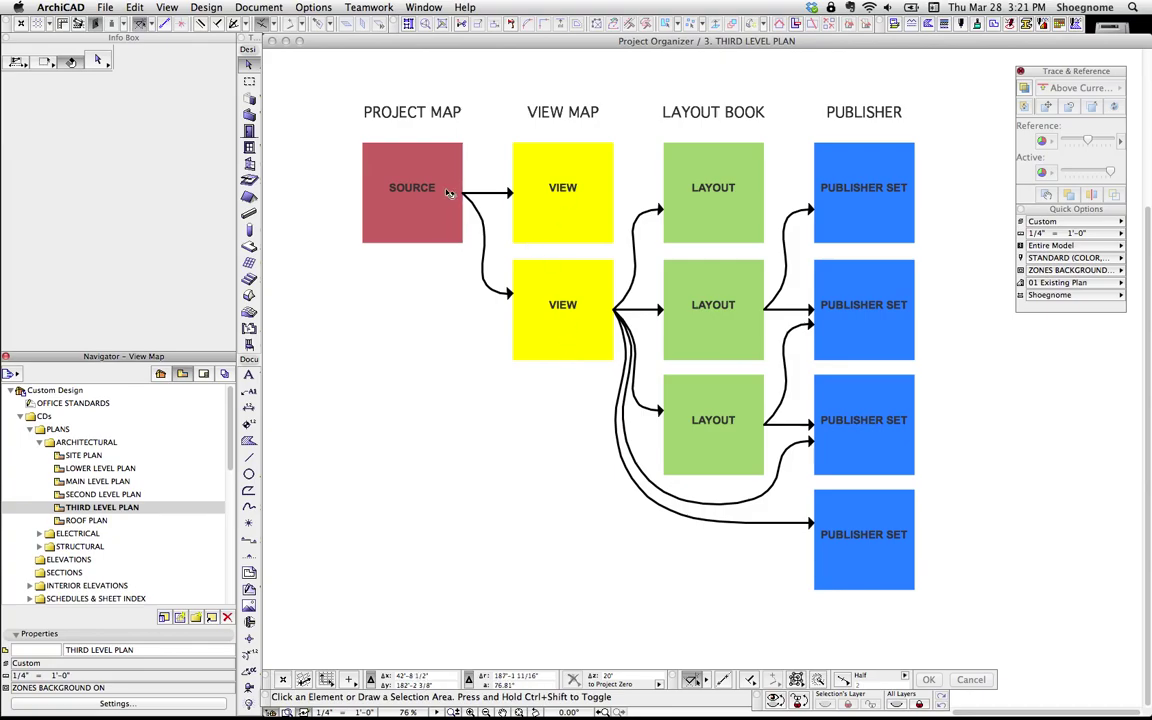
pyautogui.click(95, 482)
pyautogui.click(39, 533)
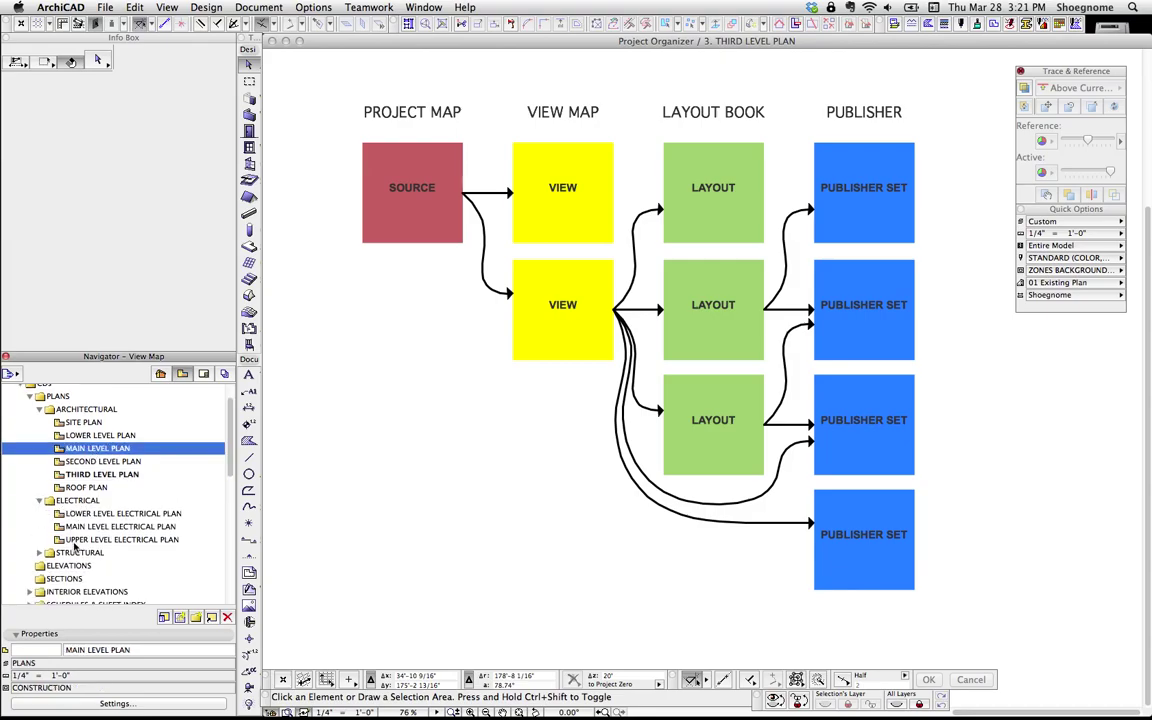
pyautogui.scroll(-1, 40, 535)
pyautogui.click(45, 501)
pyautogui.click(40, 527)
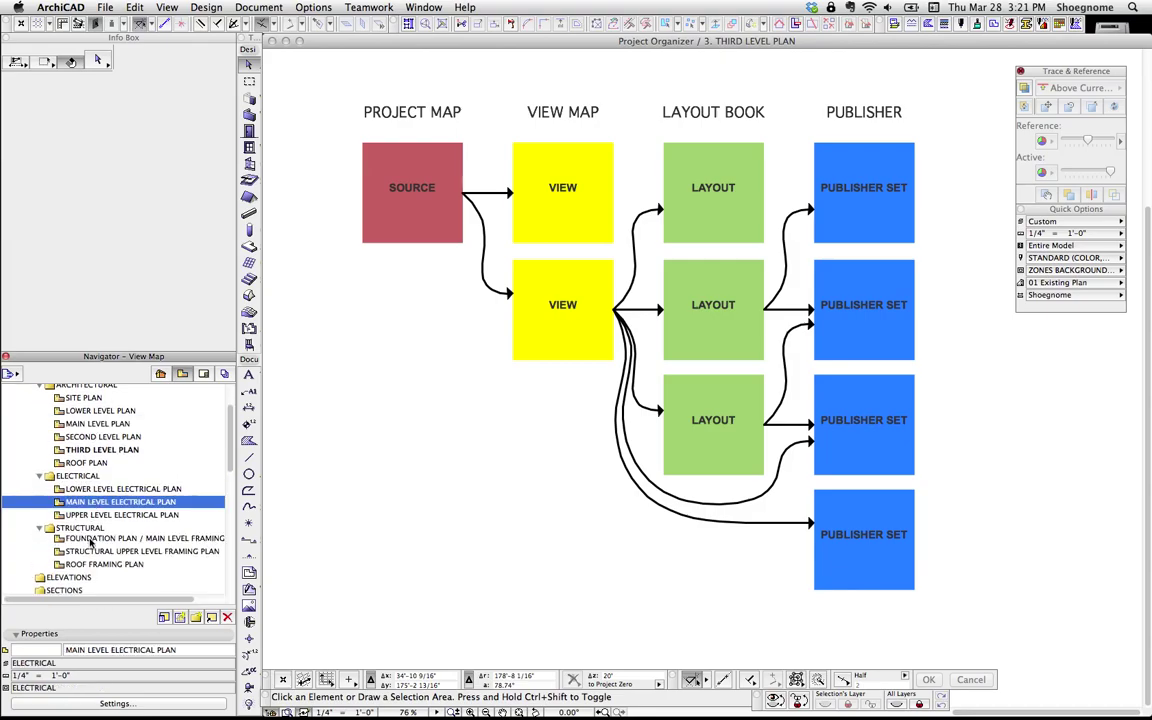
pyautogui.scroll(-2, 122, 549)
pyautogui.click(122, 521)
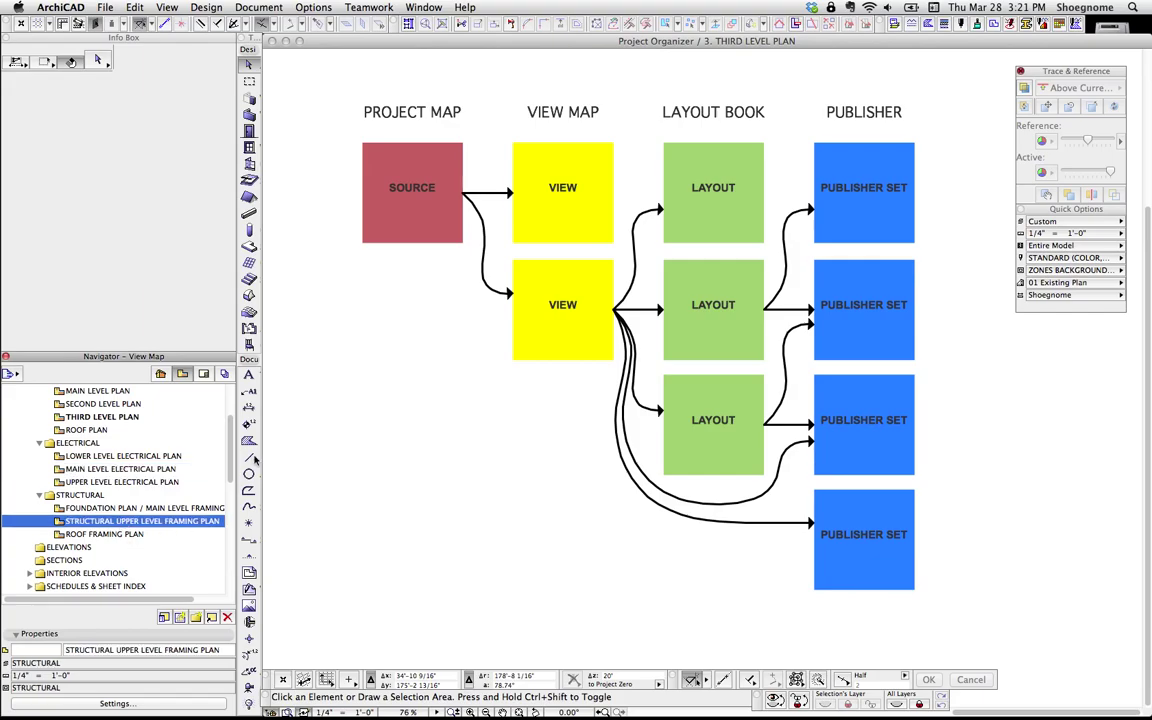
pyautogui.click(163, 509)
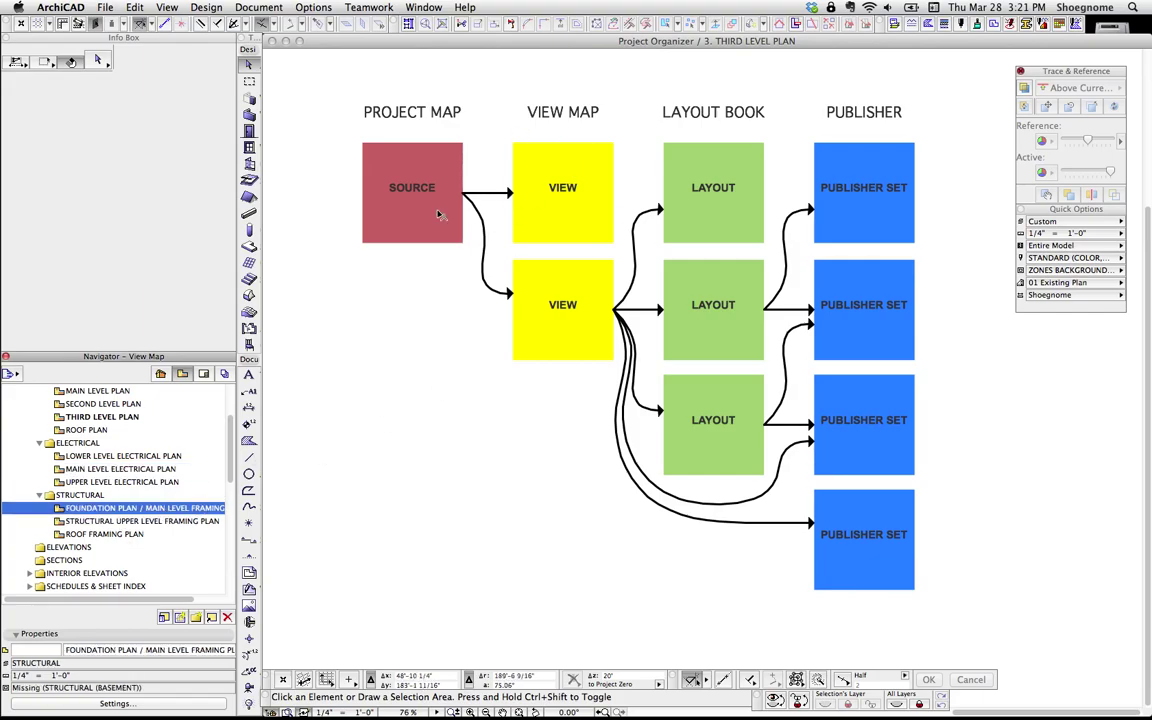
pyautogui.click(203, 374)
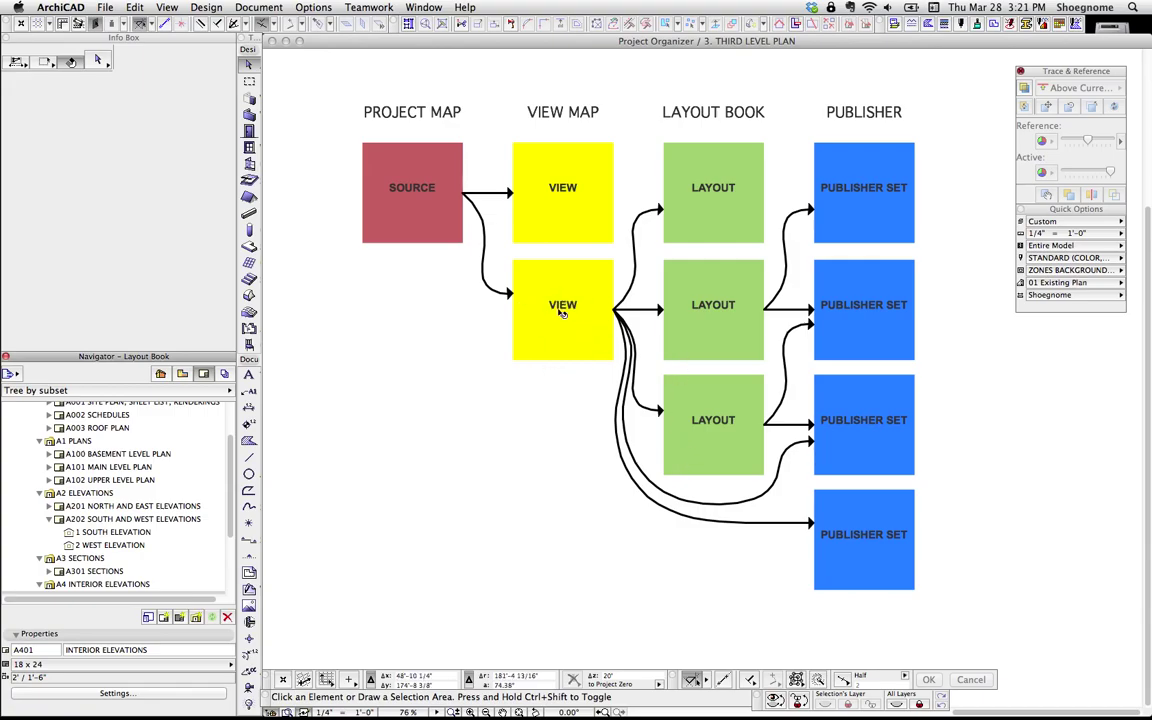
pyautogui.click(122, 455)
pyautogui.click(92, 467)
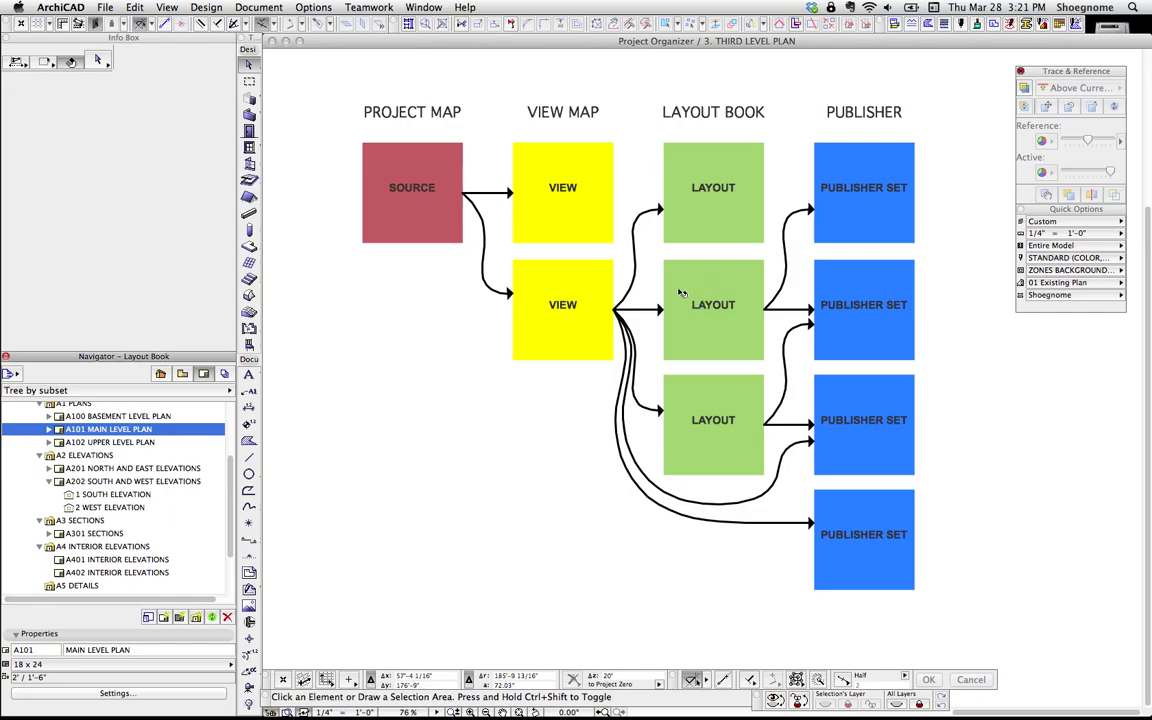
pyautogui.scroll(-3, 120, 520)
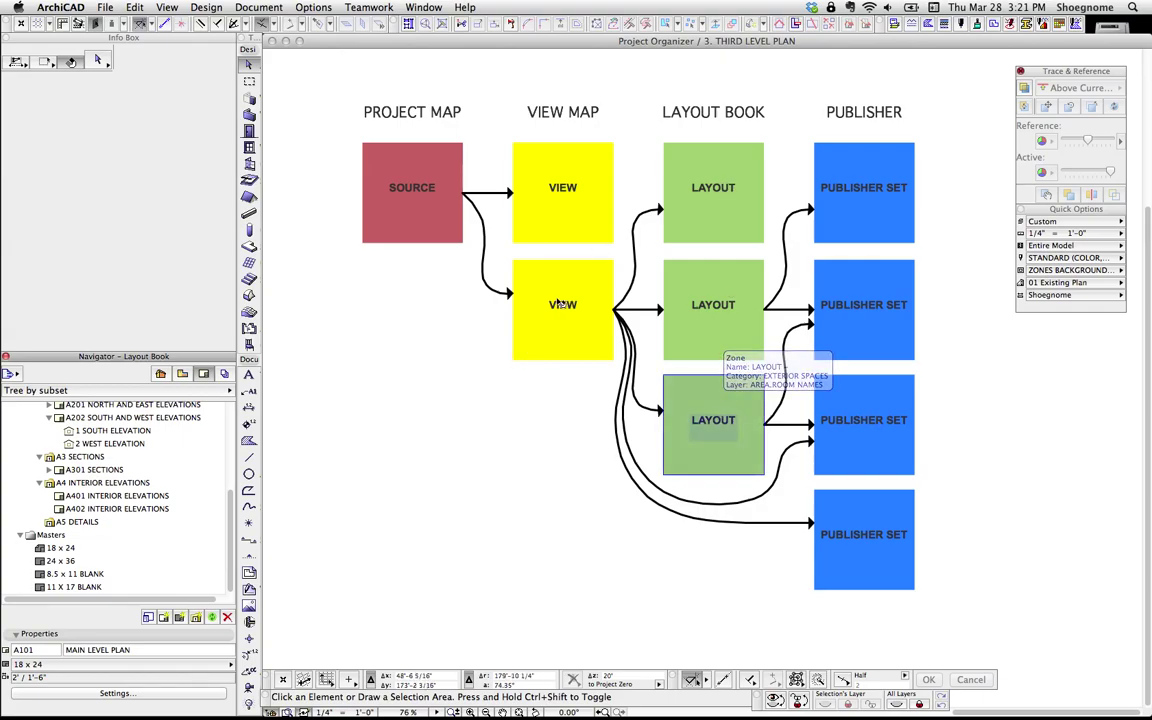
pyautogui.click(566, 187)
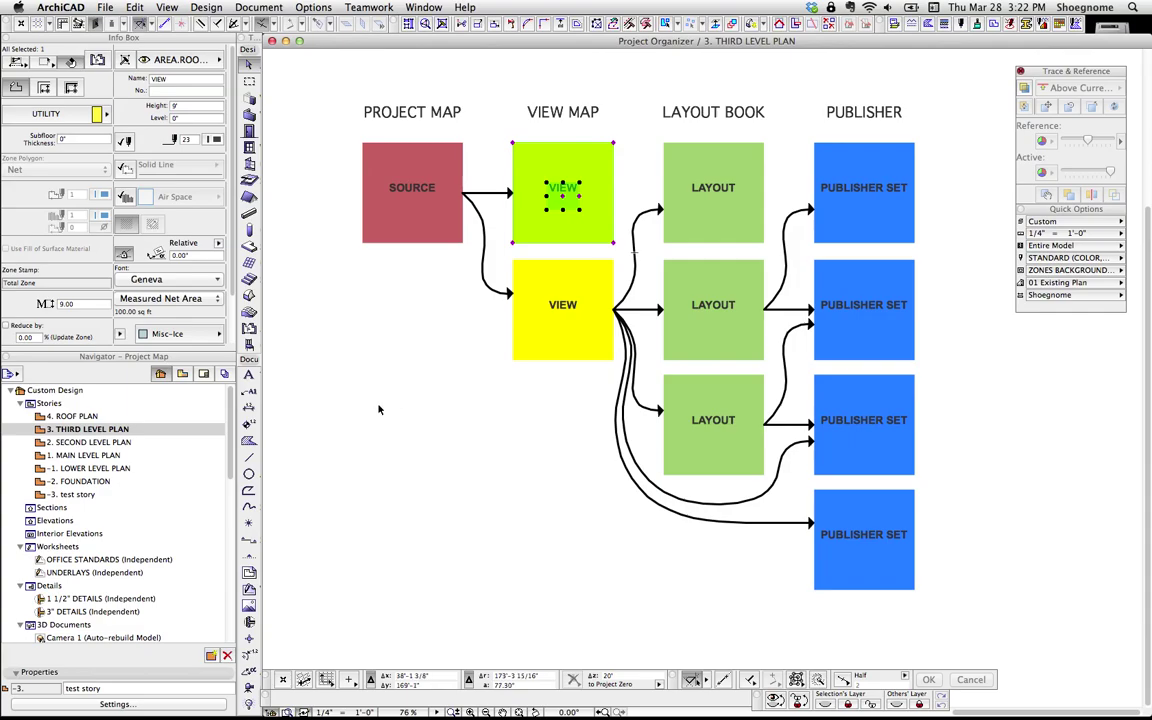
pyautogui.hscroll(3, 610, 240)
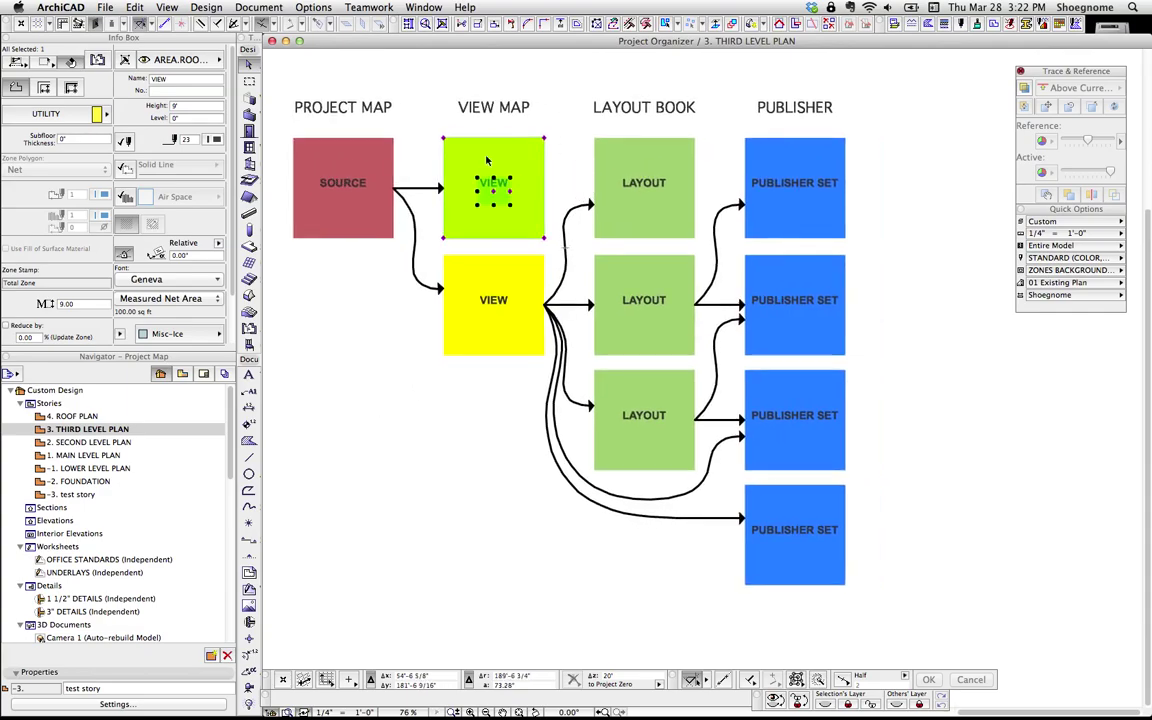
pyautogui.click(581, 144)
pyautogui.hscroll(2, 640, 398)
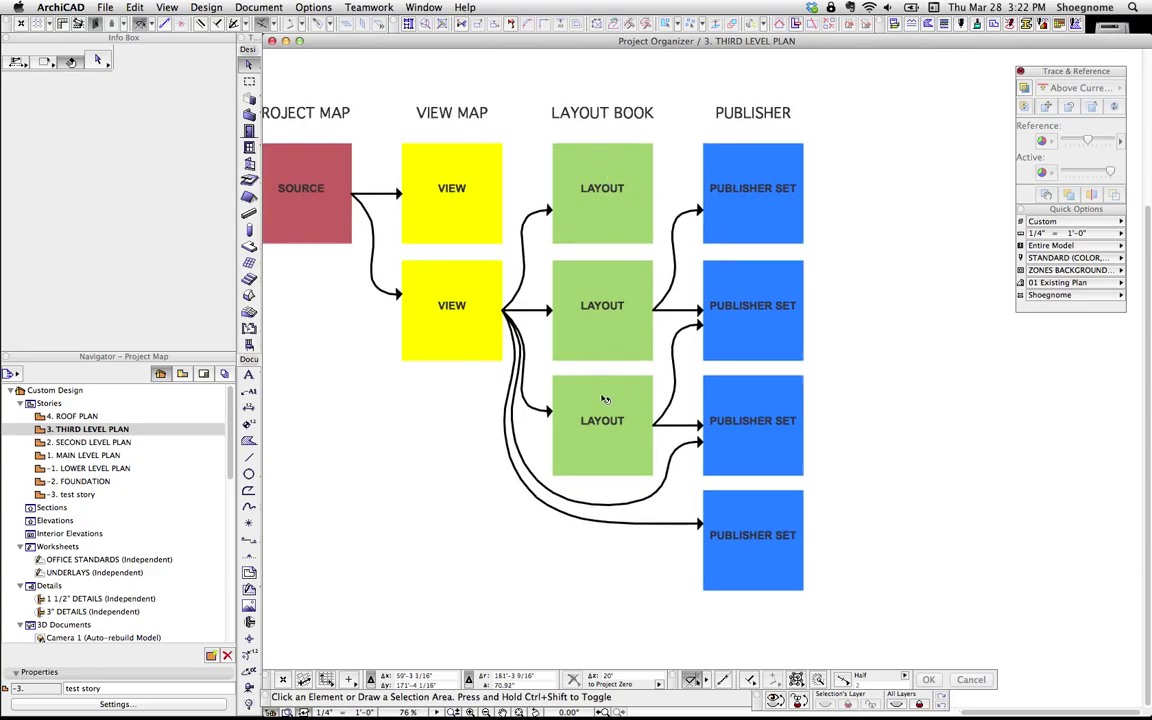
# Select the LAYOUT boxes in the diagram and bring up the RENDERINGS publisher set in the Navigator
pyautogui.click(655, 153)
pyautogui.click(203, 374)
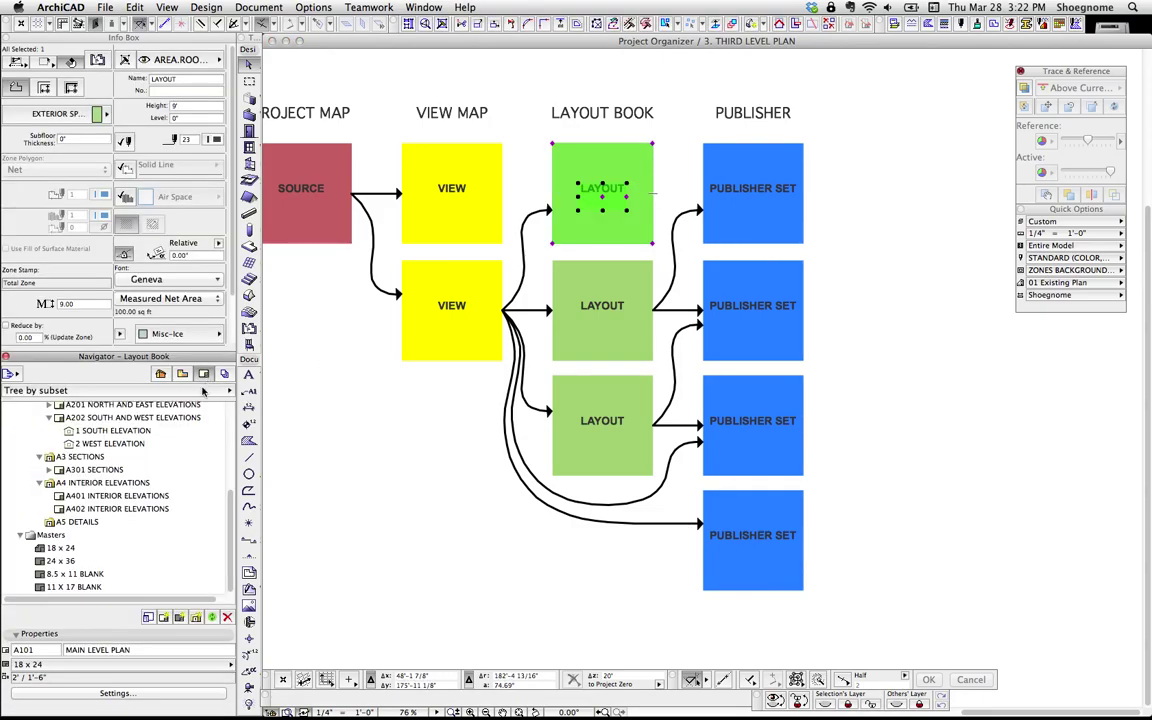
pyautogui.scroll(5, 215, 420)
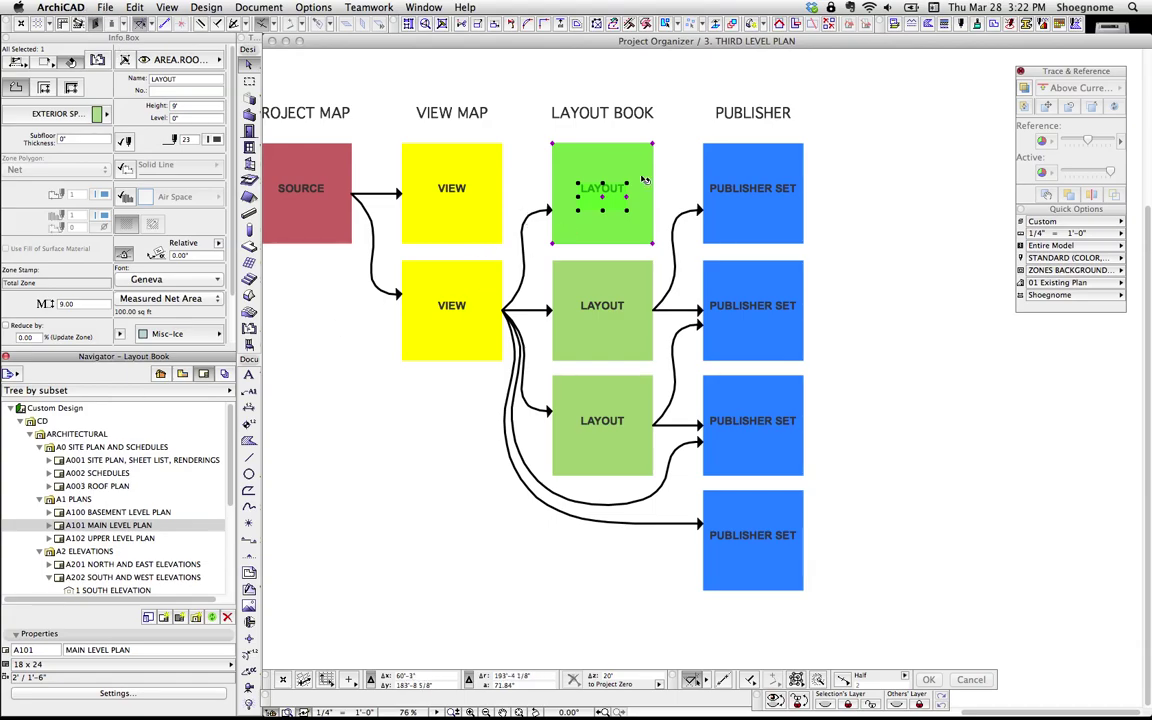
pyautogui.click(557, 266)
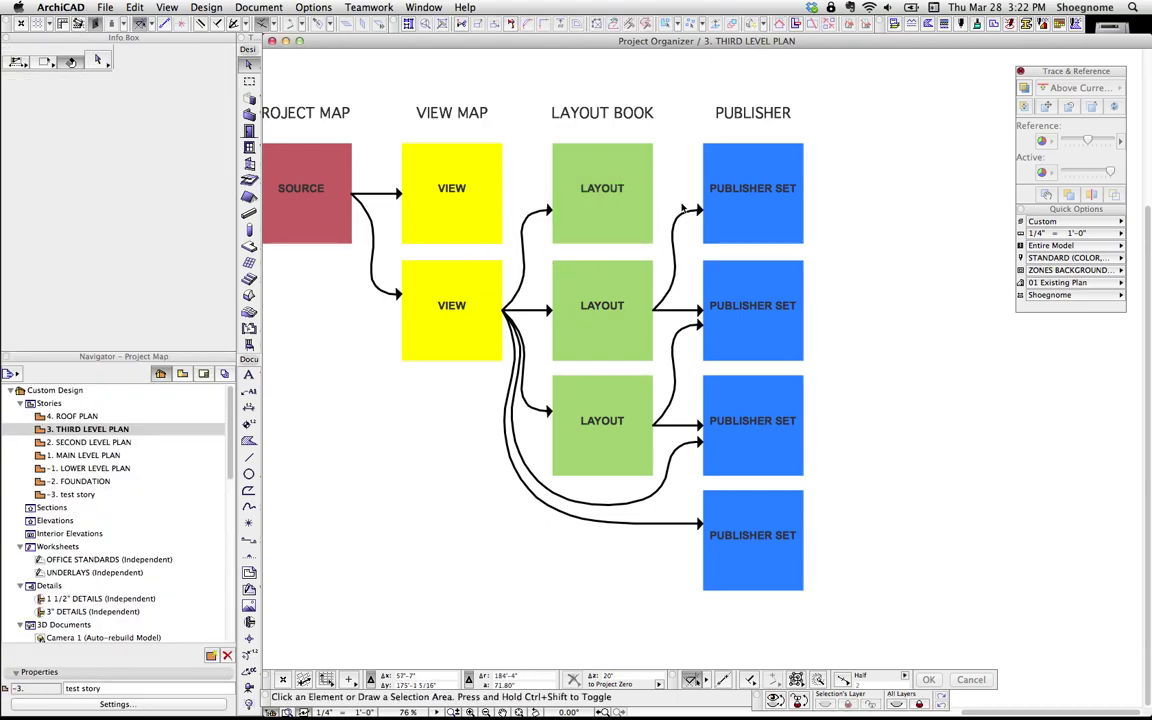
pyautogui.click(592, 304)
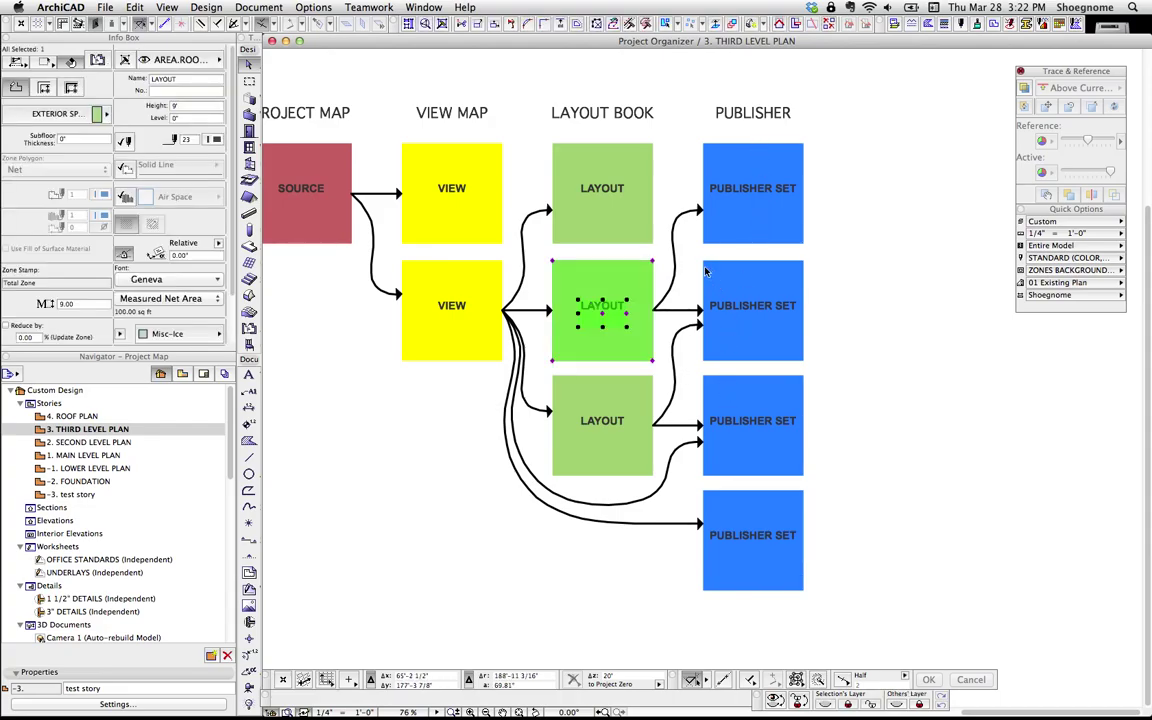
pyautogui.click(224, 373)
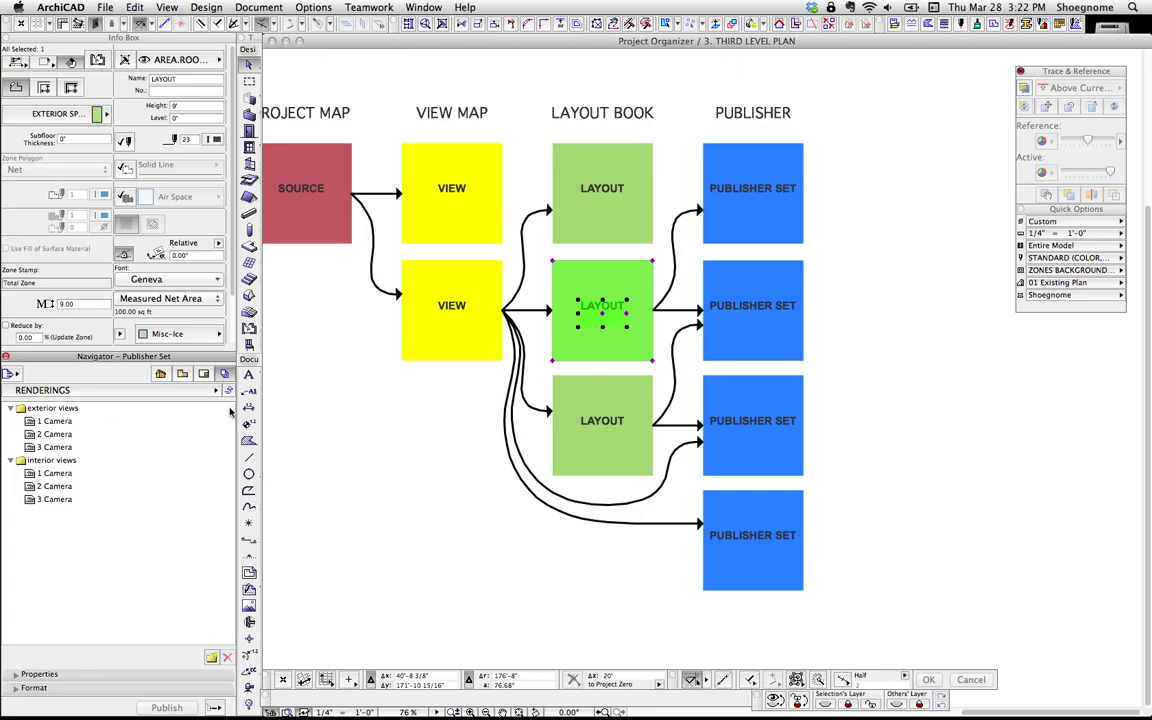
# Select the RENDERINGS exterior camera views, then open the Untitled1 publisher set
pyautogui.click(62, 424)
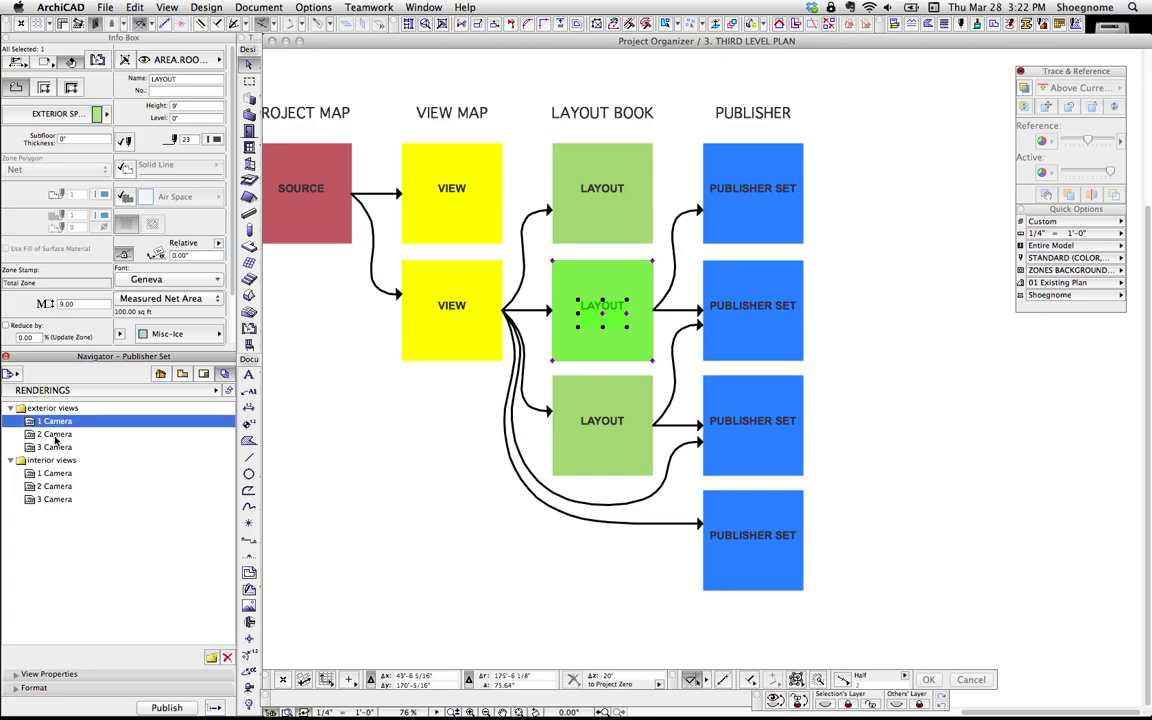
pyautogui.click(56, 435)
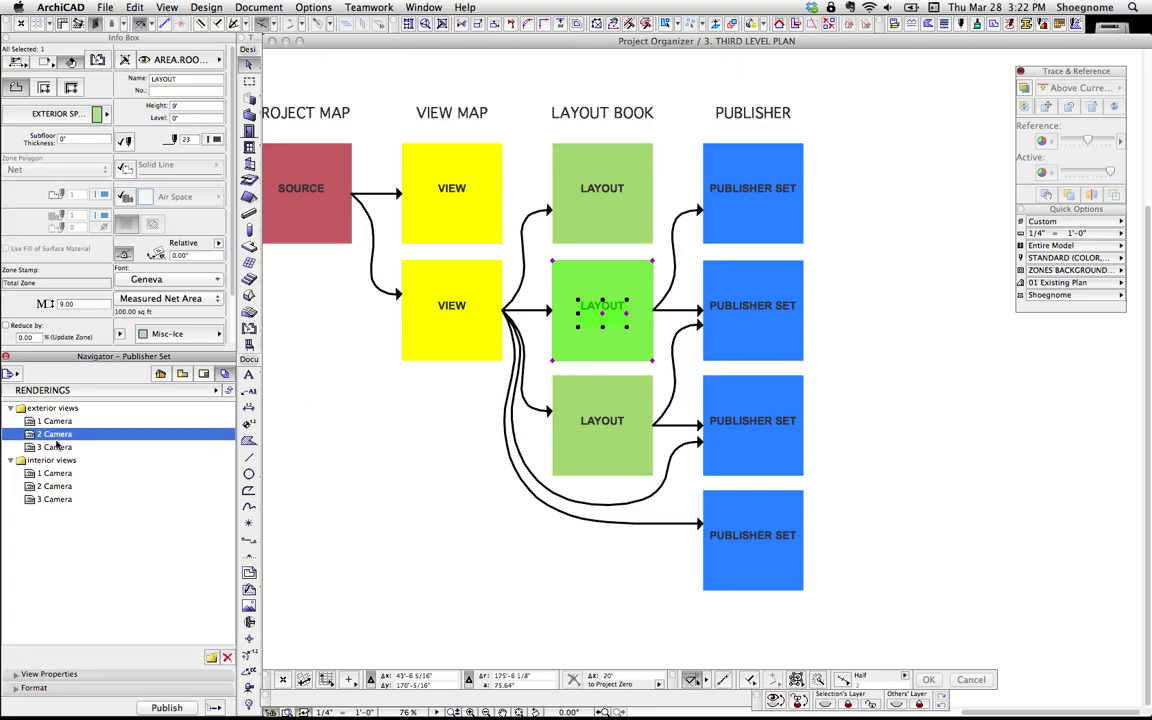
pyautogui.click(215, 391)
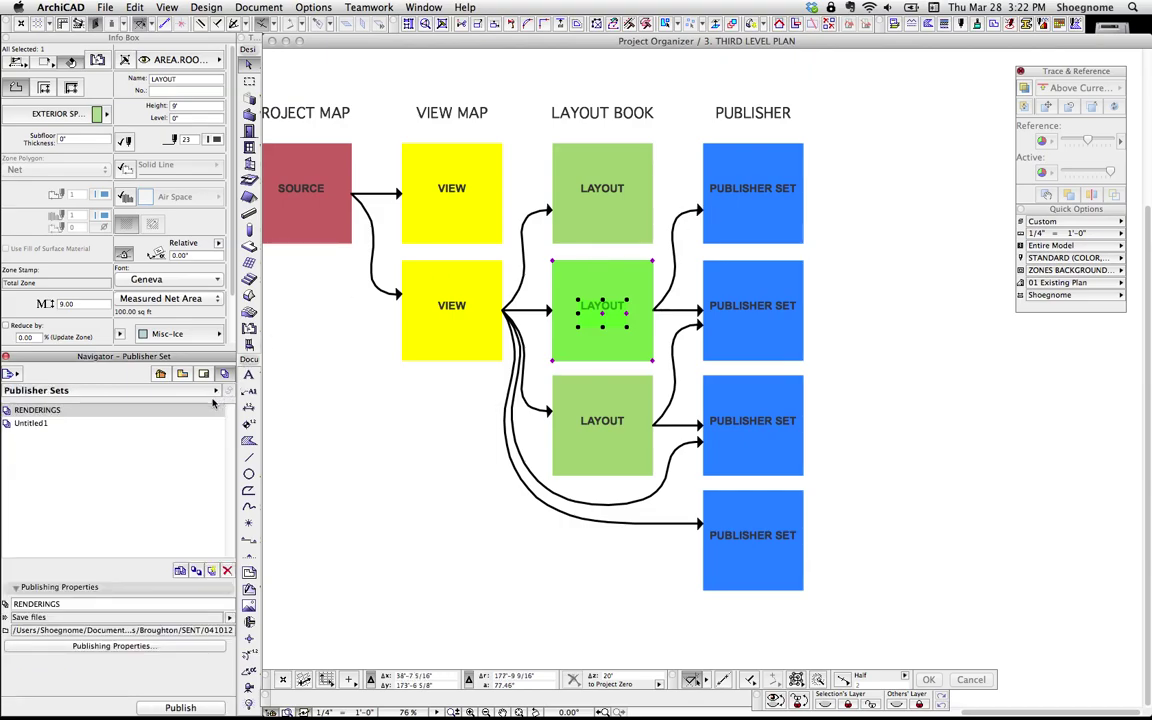
pyautogui.doubleClick(61, 424)
pyautogui.click(750, 222)
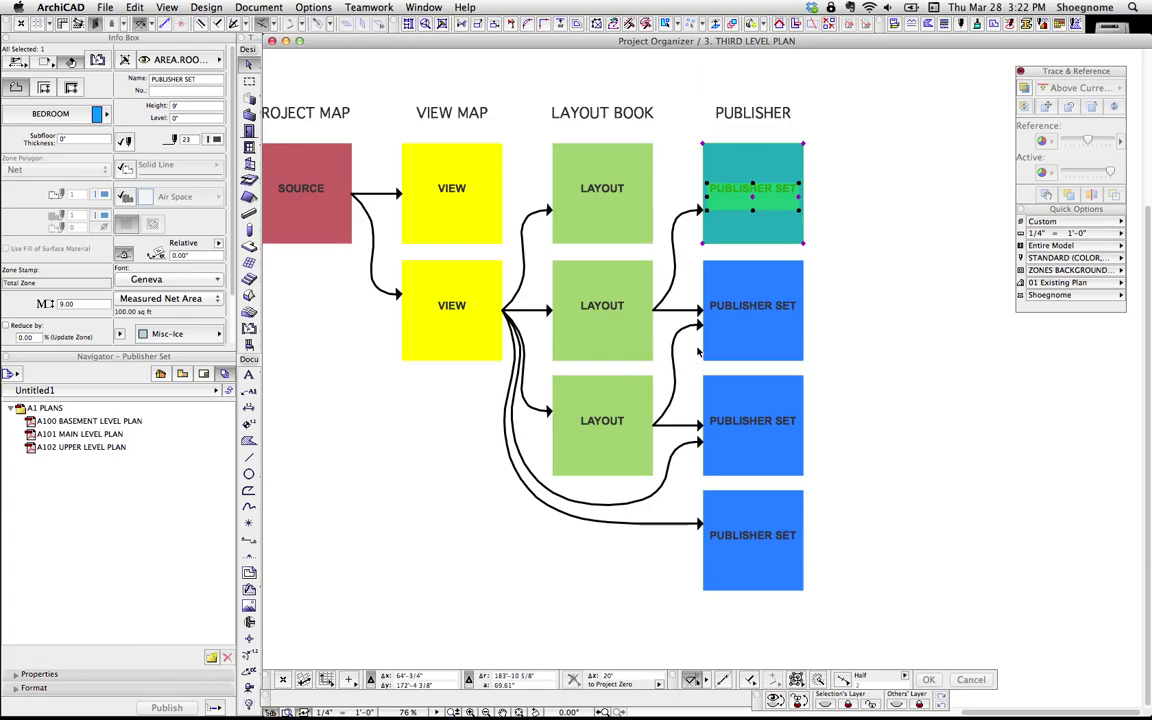
# Select A101 MAIN LEVEL PLAN and open the PDF Document Options for Untitled1
pyautogui.click(101, 436)
pyautogui.click(214, 708)
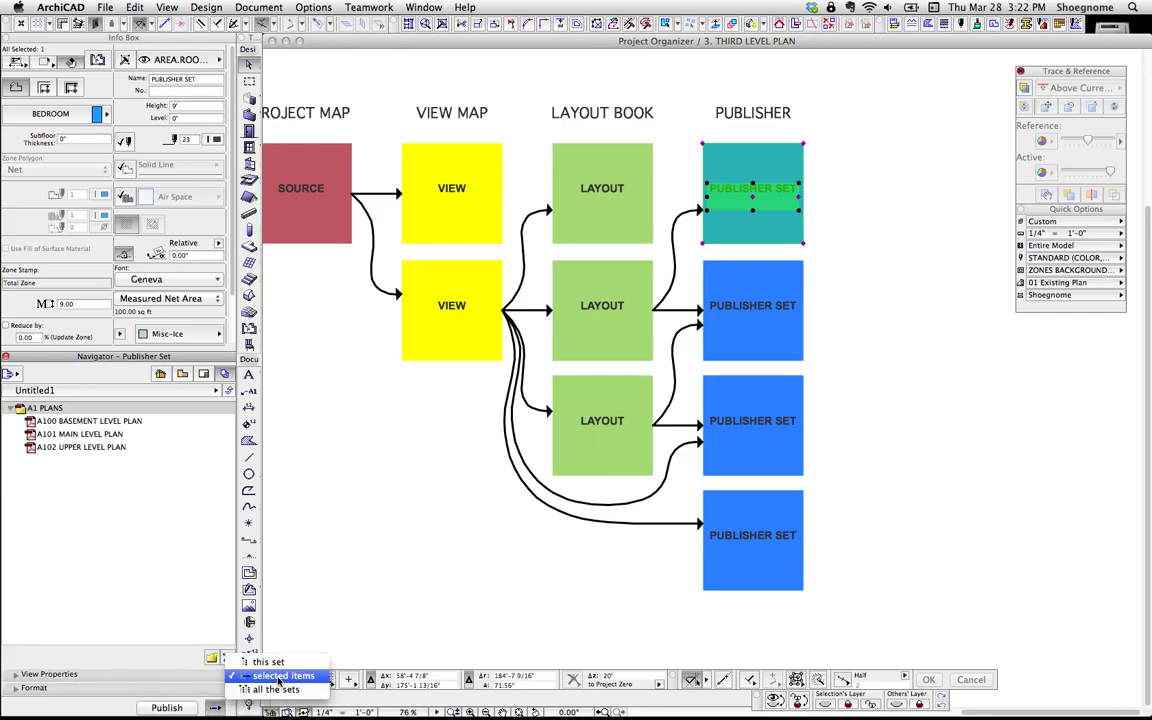
pyautogui.click(172, 708)
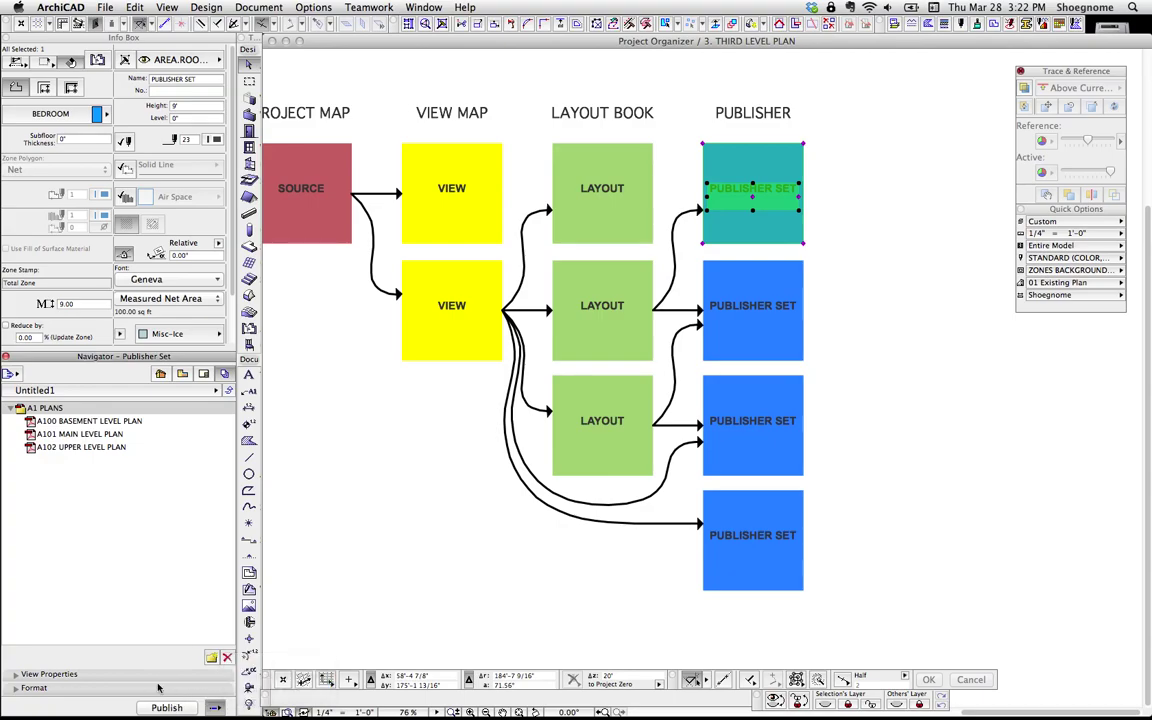
pyautogui.click(62, 687)
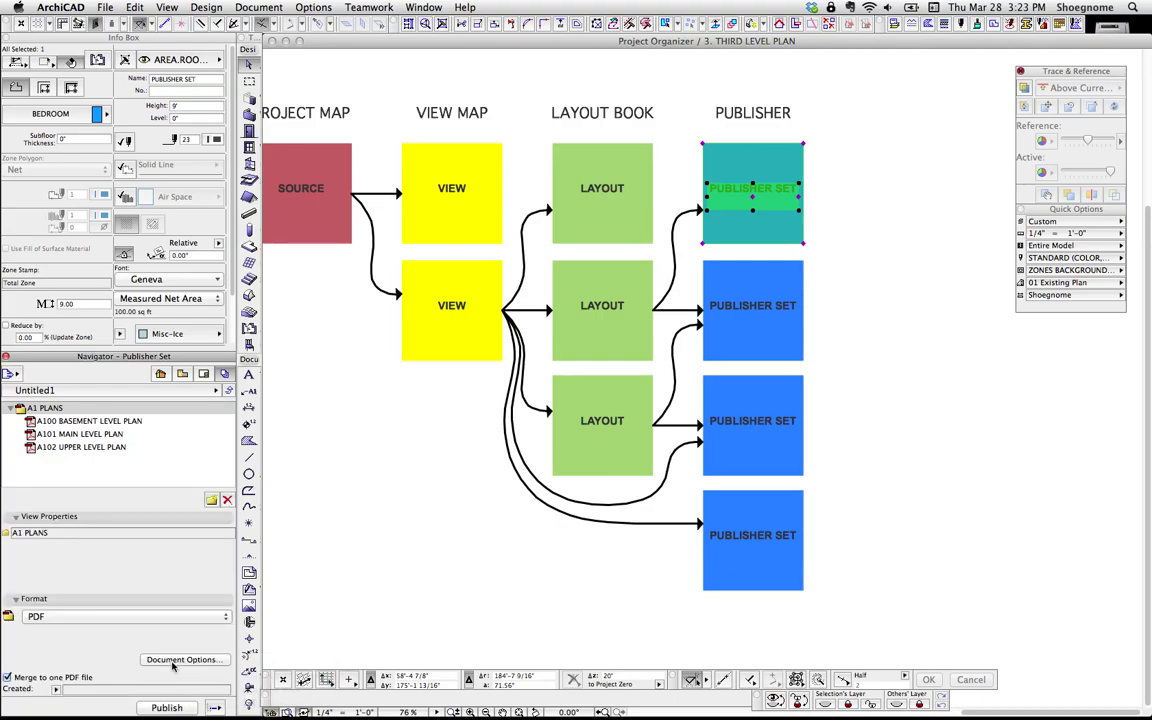
pyautogui.click(176, 660)
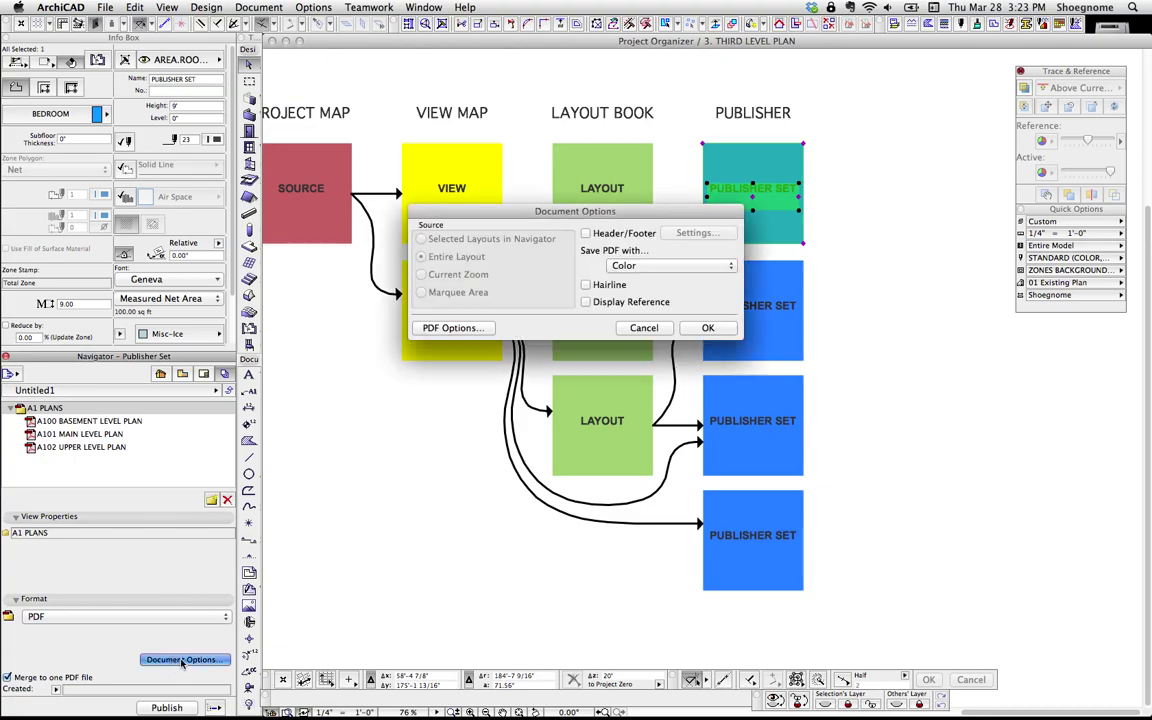
# Cancel the PDF options and review Untitled1's publishing properties, keeping Save files as the method
pyautogui.click(645, 328)
pyautogui.click(220, 391)
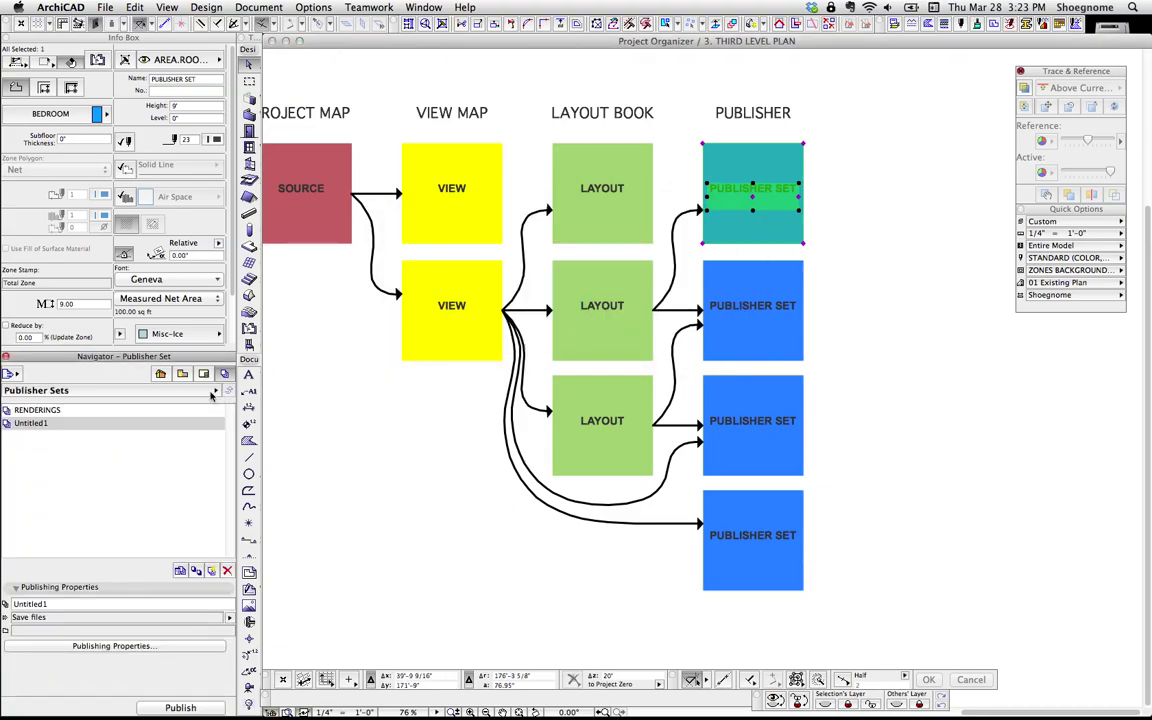
pyautogui.click(118, 646)
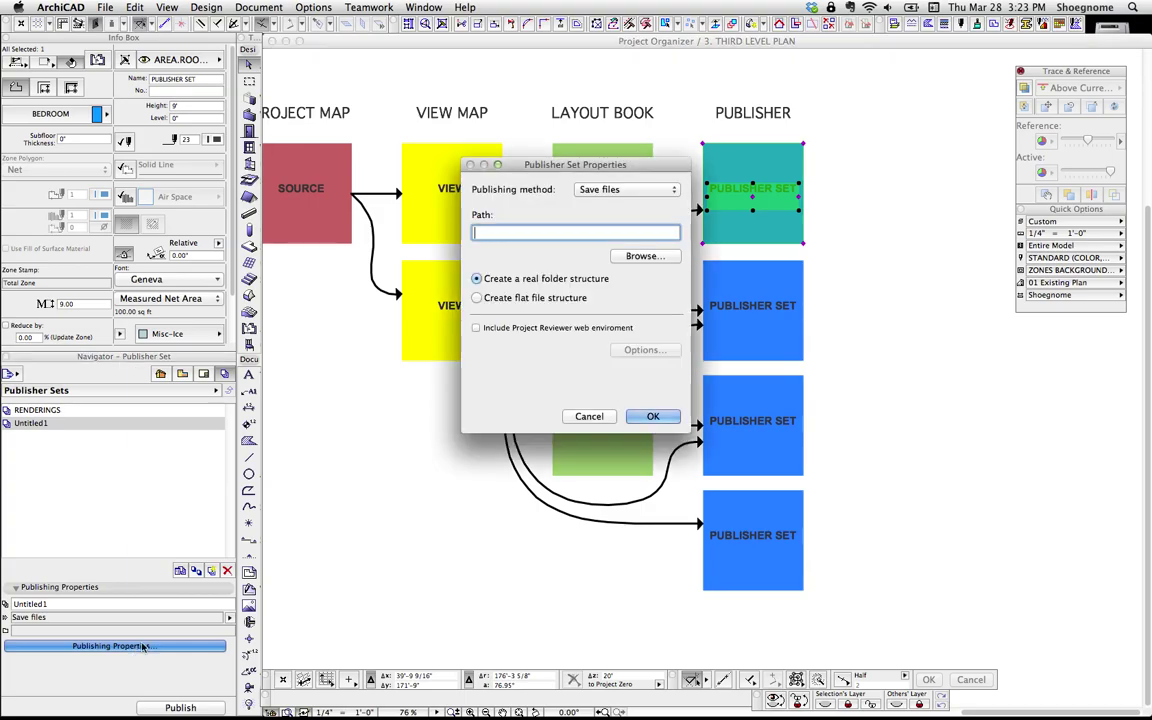
pyautogui.click(603, 190)
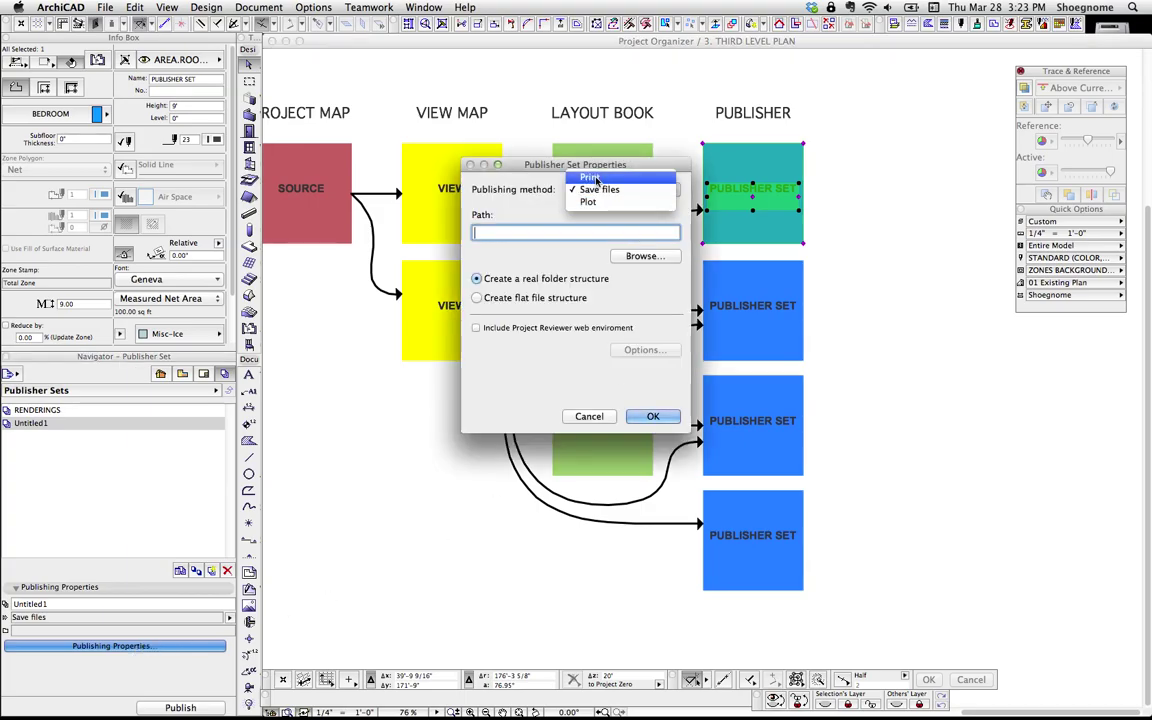
pyautogui.click(600, 190)
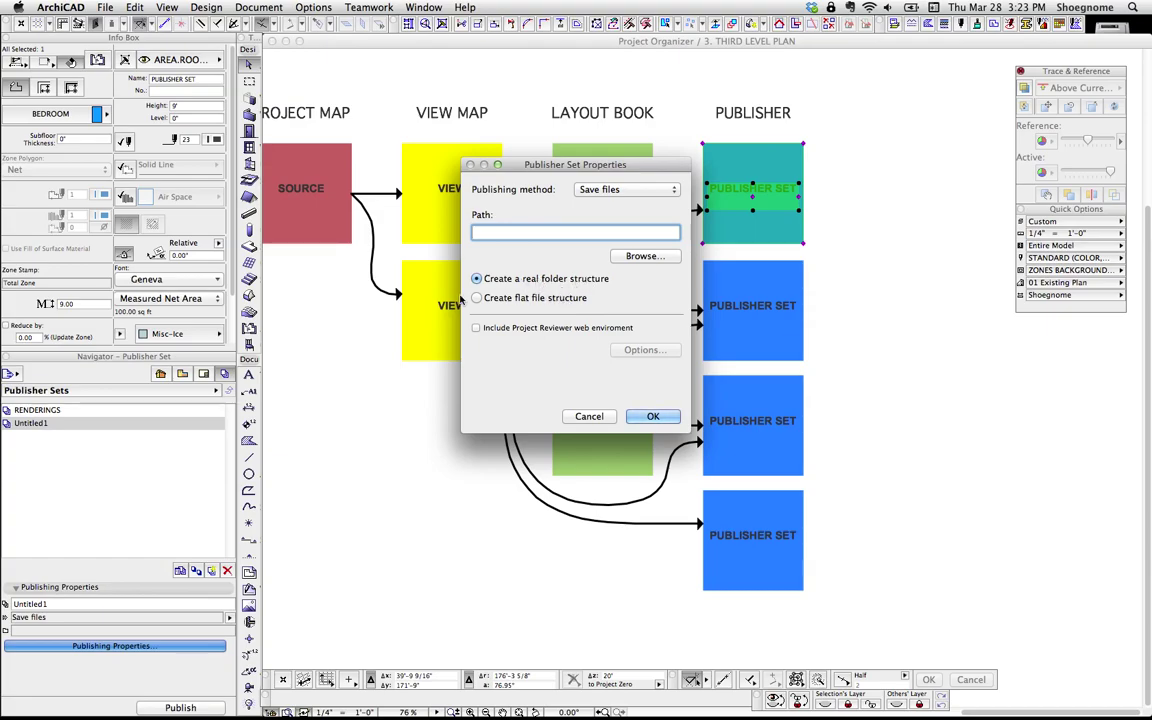
pyautogui.click(590, 417)
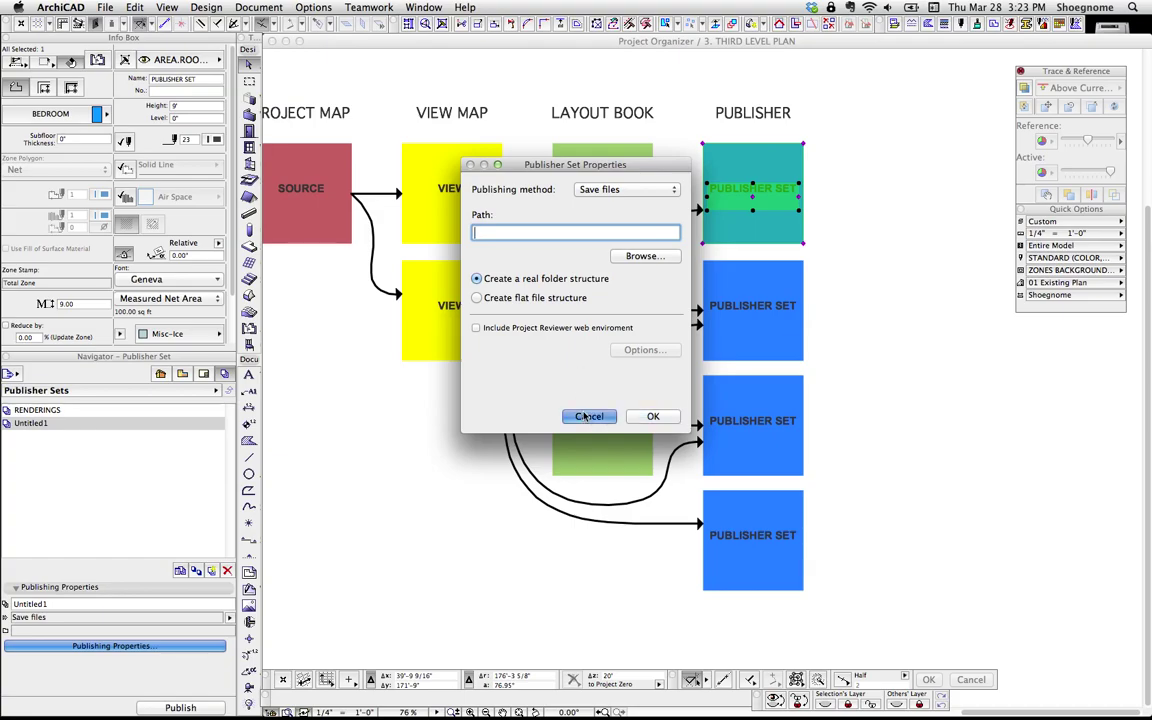
# Open the RENDERINGS set's exterior and interior views and confirm TIFF image as 1 Camera's format
pyautogui.doubleClick(85, 410)
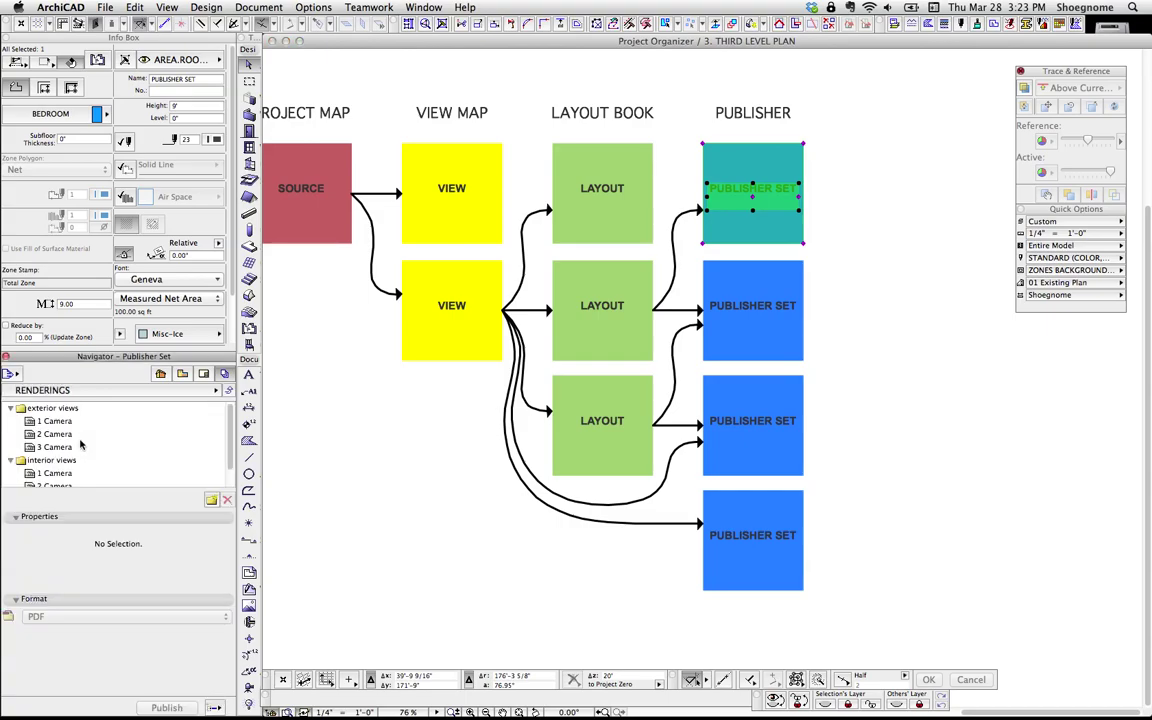
pyautogui.click(45, 408)
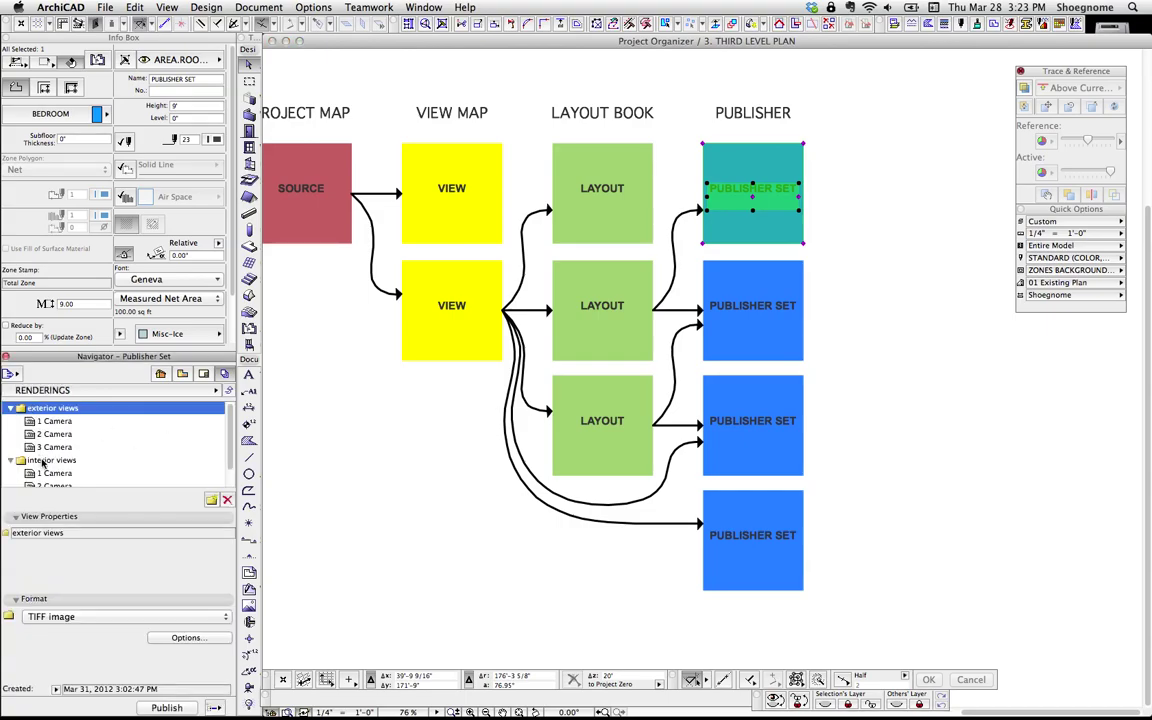
pyautogui.click(45, 461)
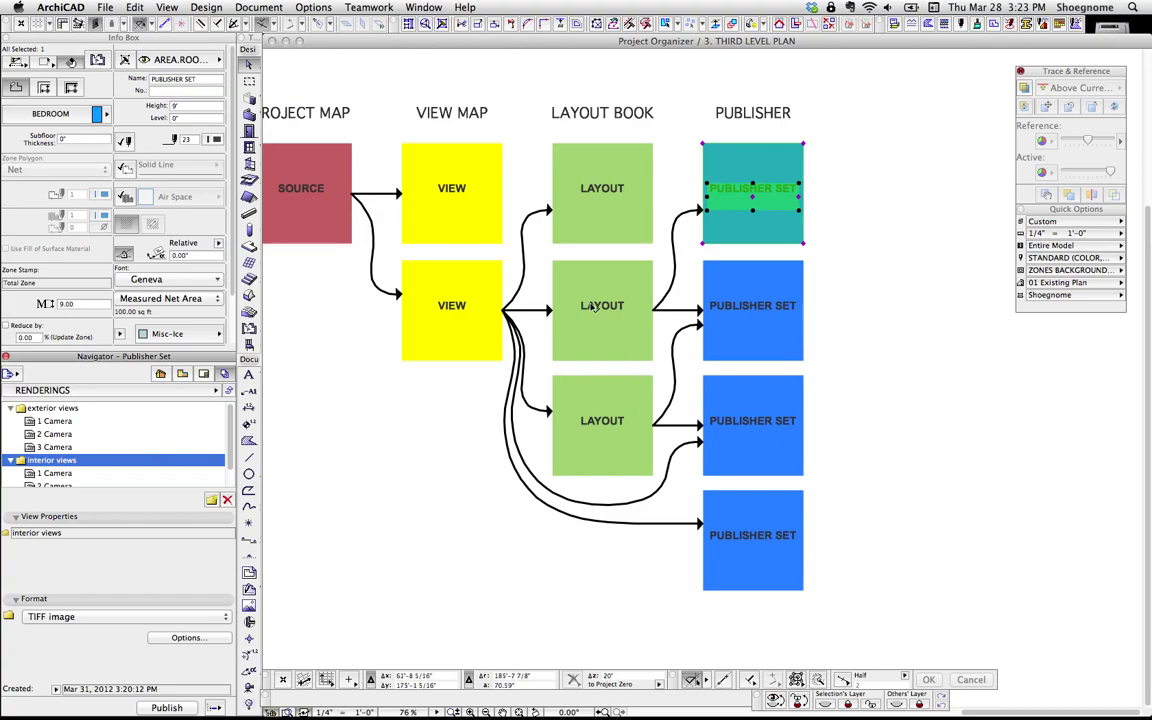
pyautogui.click(343, 390)
pyautogui.hscroll(-2, 360, 400)
pyautogui.scroll(-1, 360, 400)
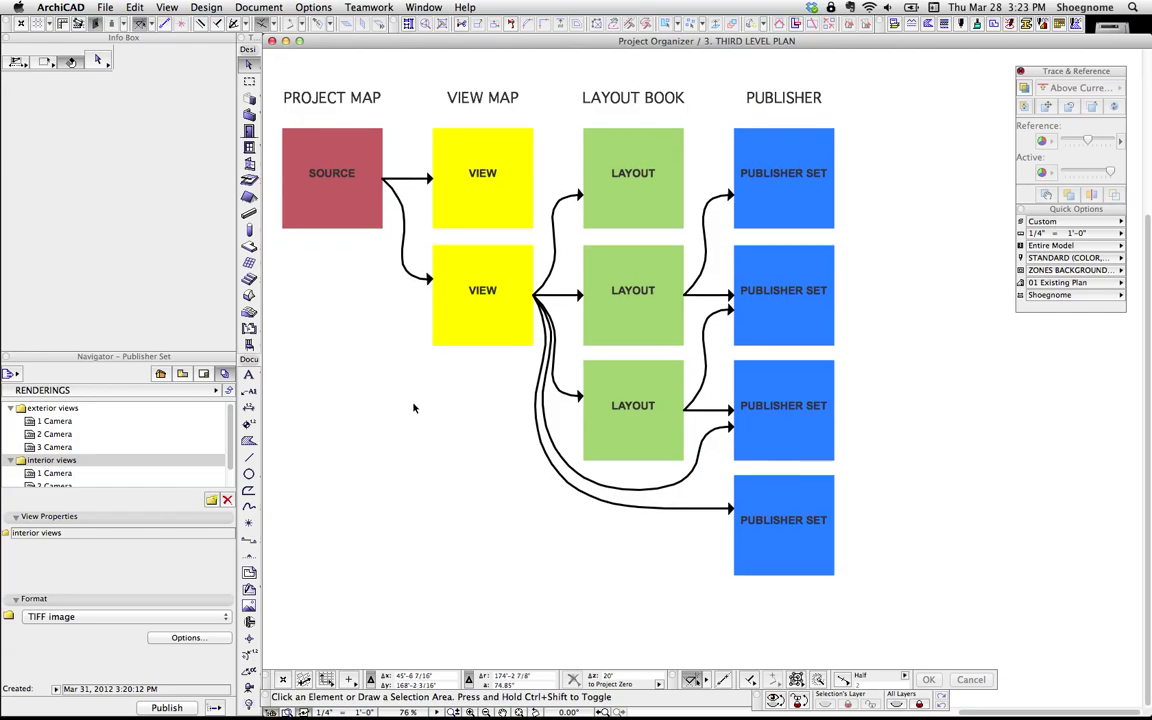
pyautogui.scroll(2, 424, 404)
pyautogui.hscroll(-2, 424, 404)
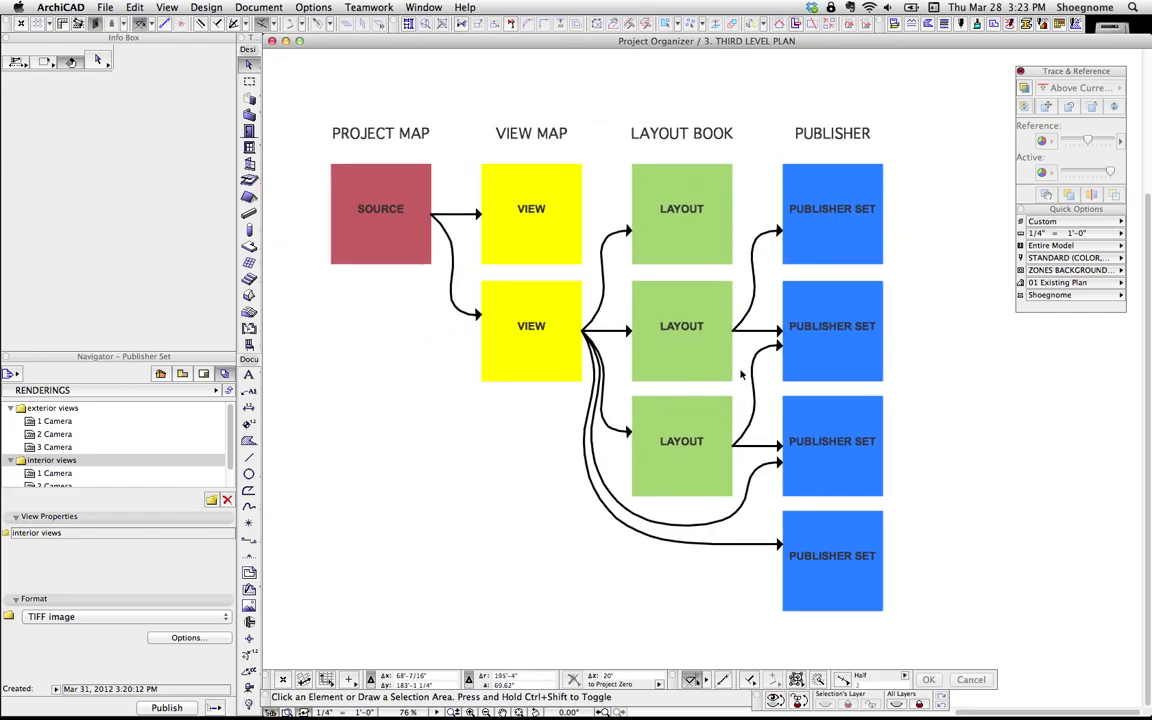
pyautogui.click(586, 341)
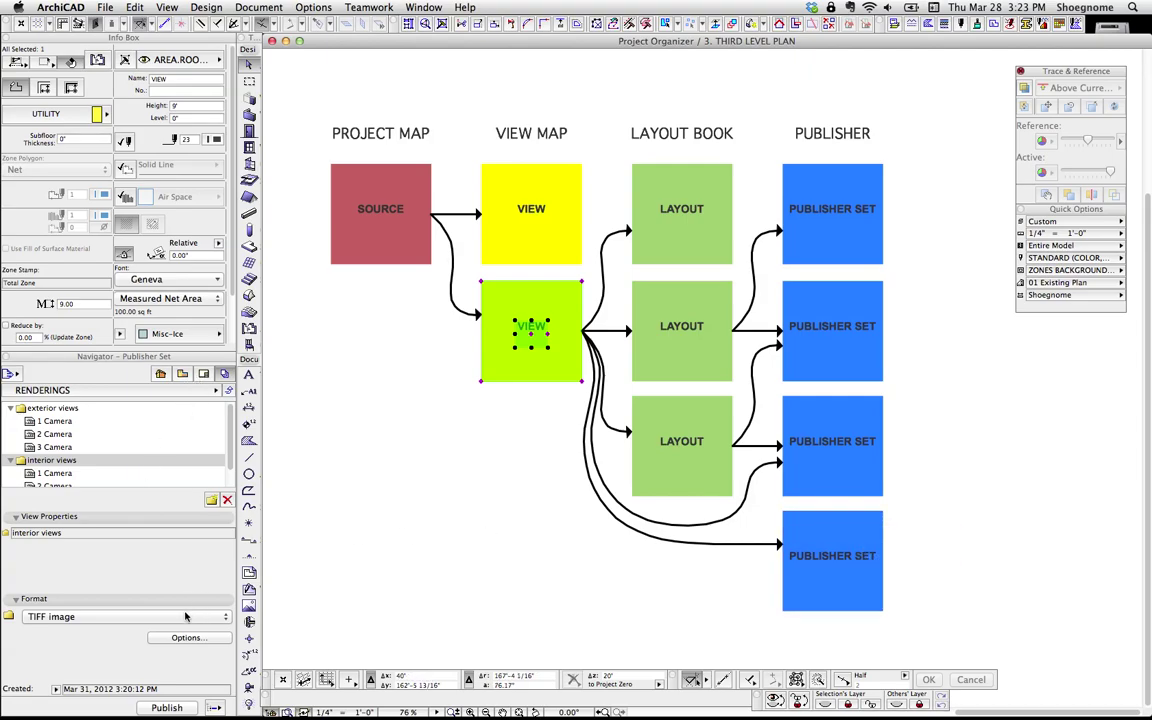
pyautogui.click(99, 476)
pyautogui.click(150, 616)
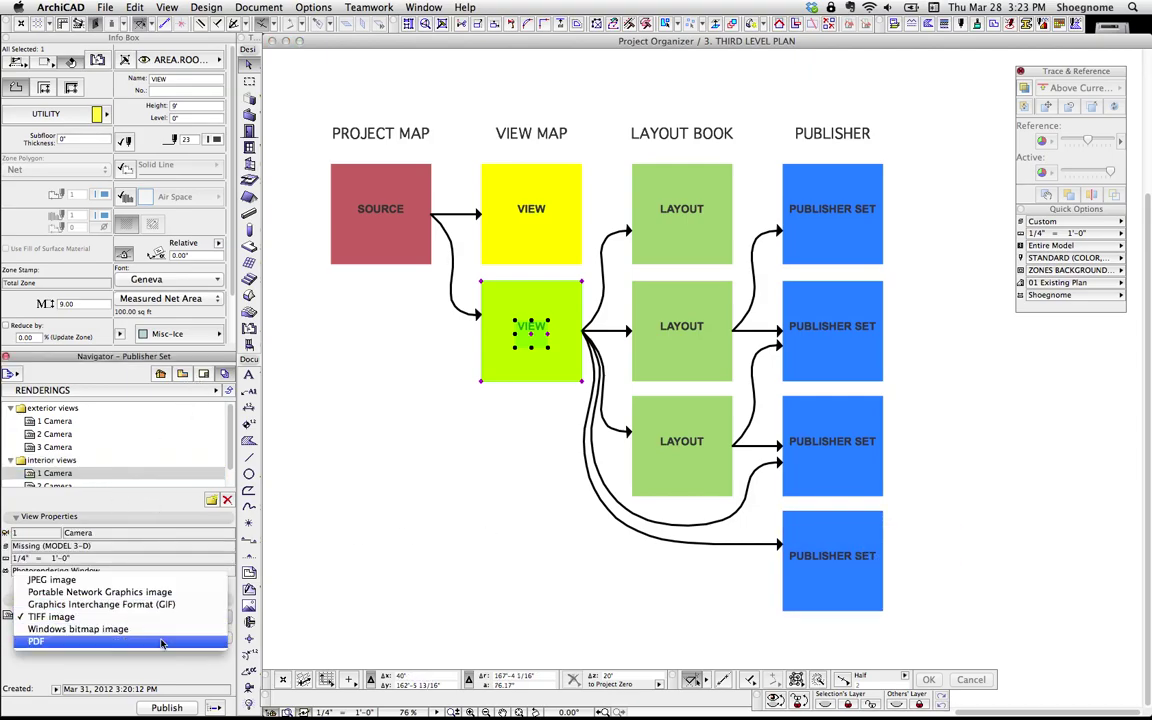
pyautogui.click(169, 477)
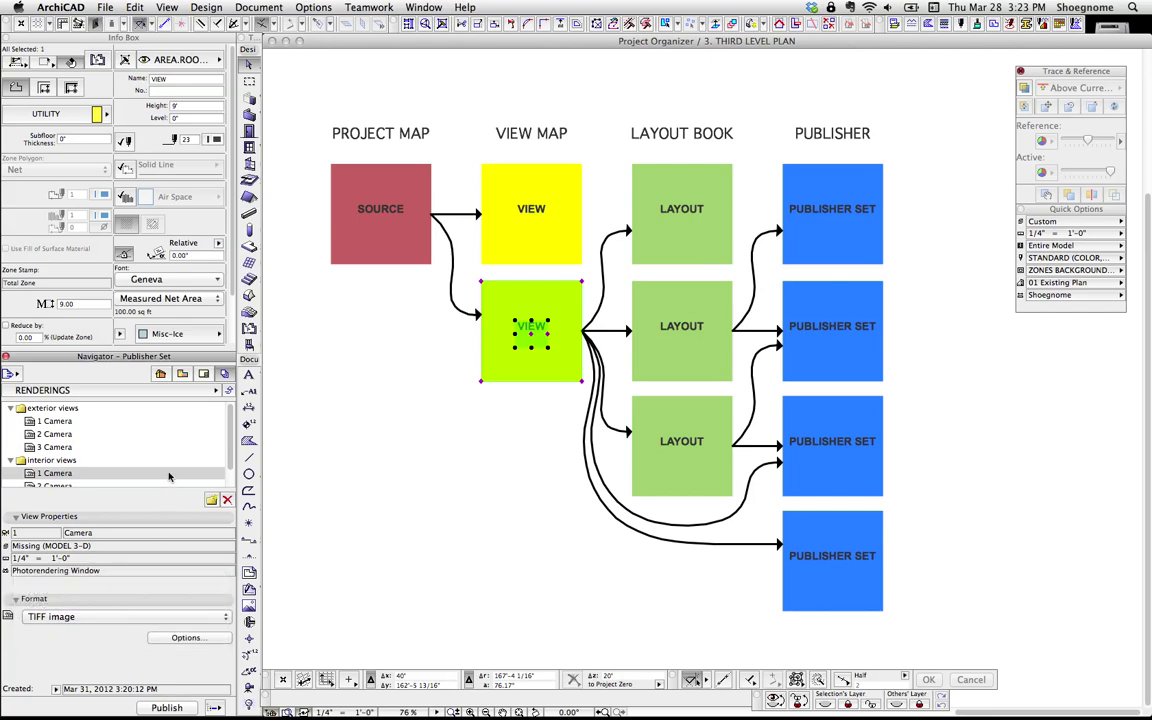
# Switch to Untitled1 and confirm A102 UPPER LEVEL PLAN publishes as PDF
pyautogui.click(216, 390)
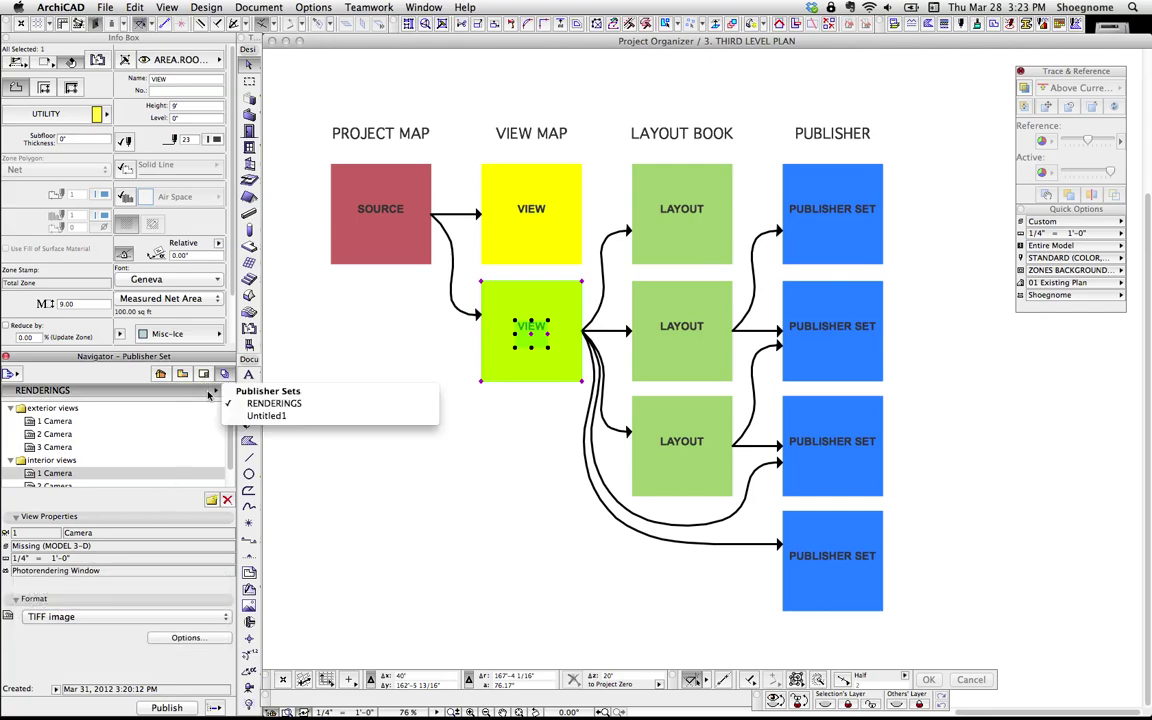
pyautogui.click(266, 415)
pyautogui.click(120, 447)
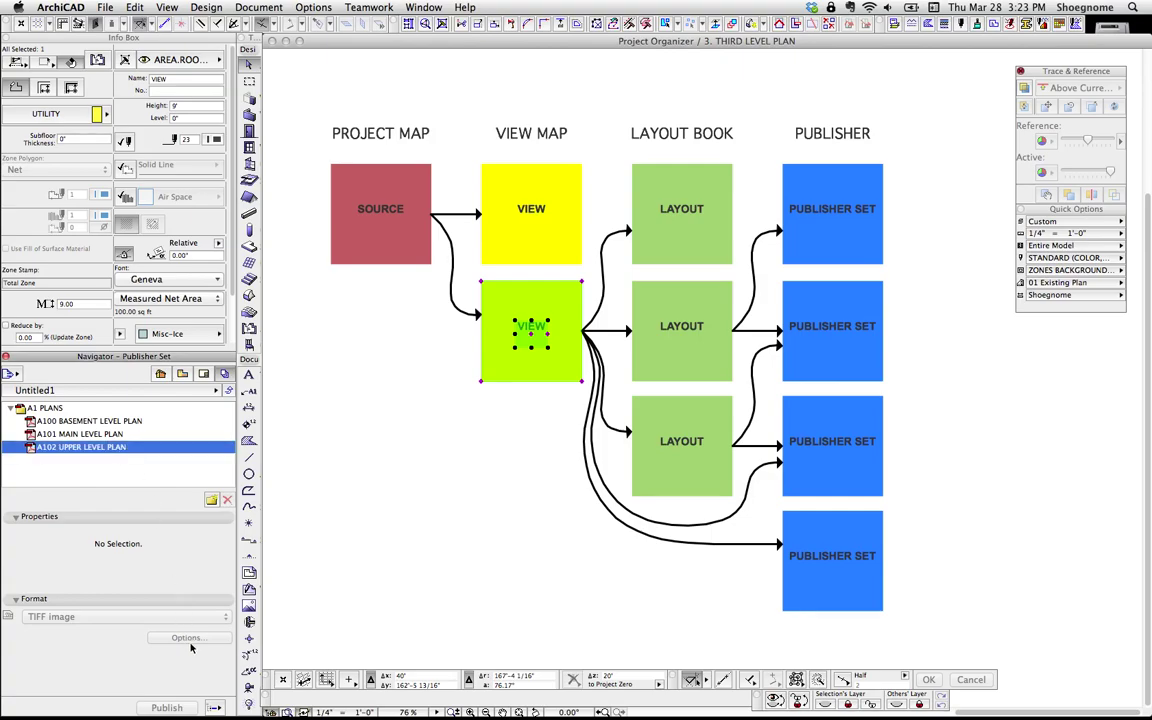
pyautogui.click(145, 617)
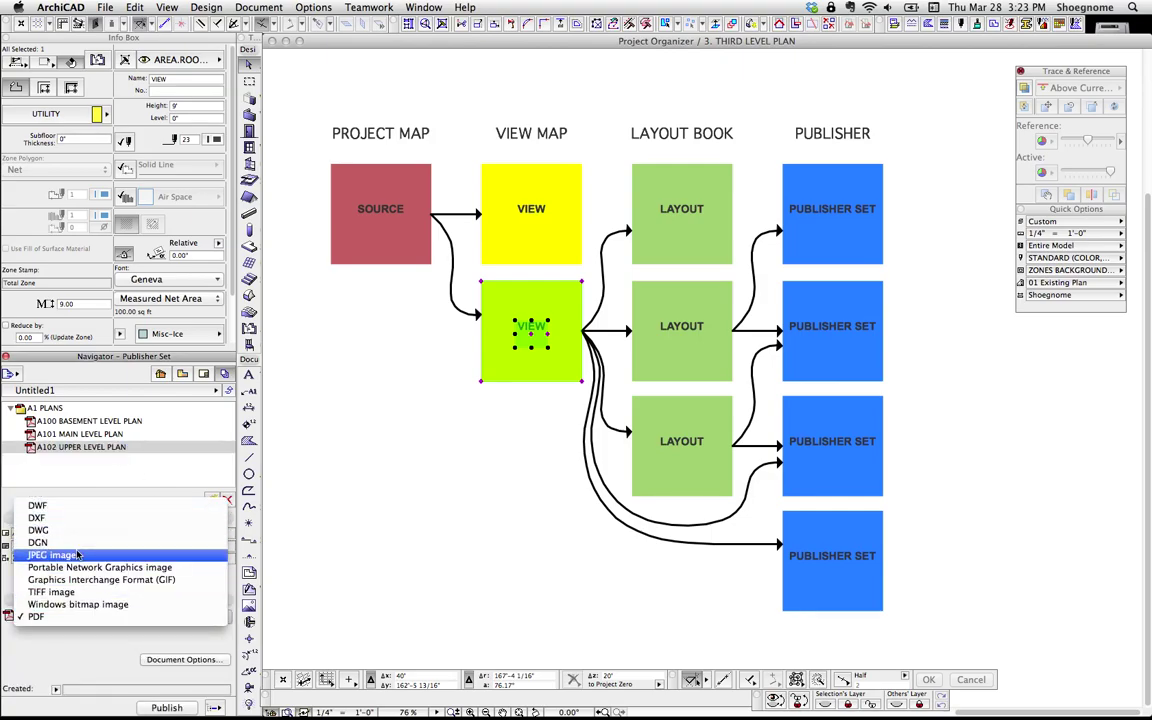
pyautogui.click(352, 461)
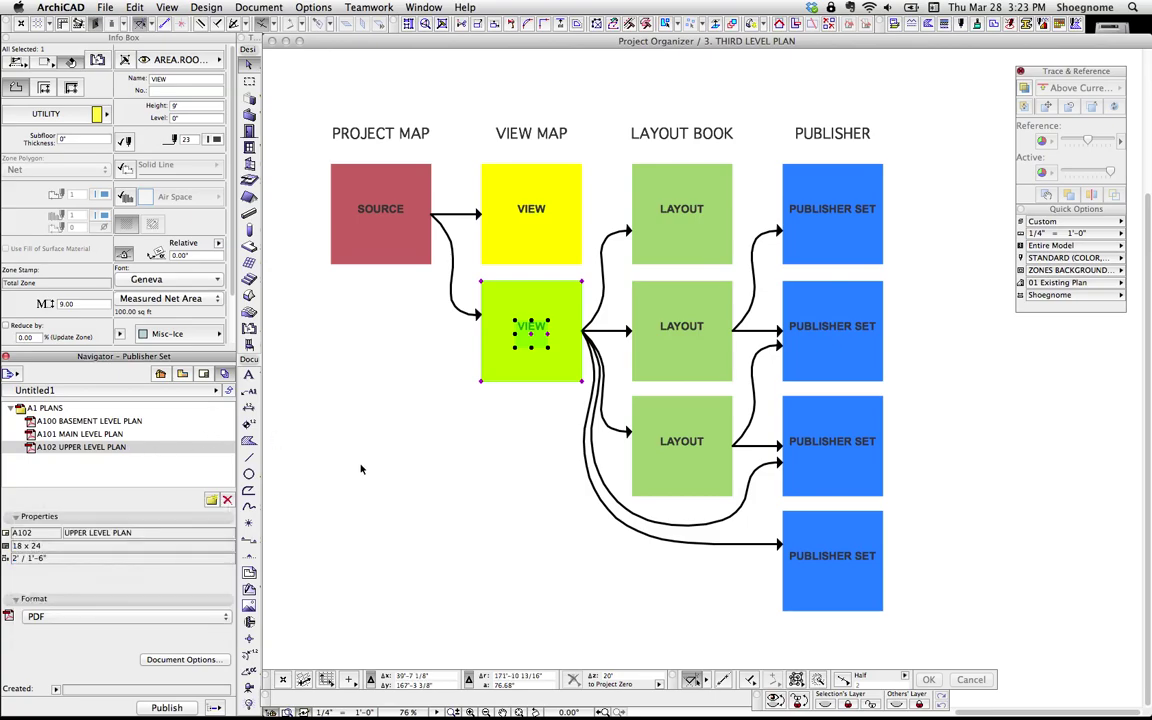
pyautogui.click(509, 442)
# Select the three structural framing plan views in the Navigator's View Map
pyautogui.click(182, 373)
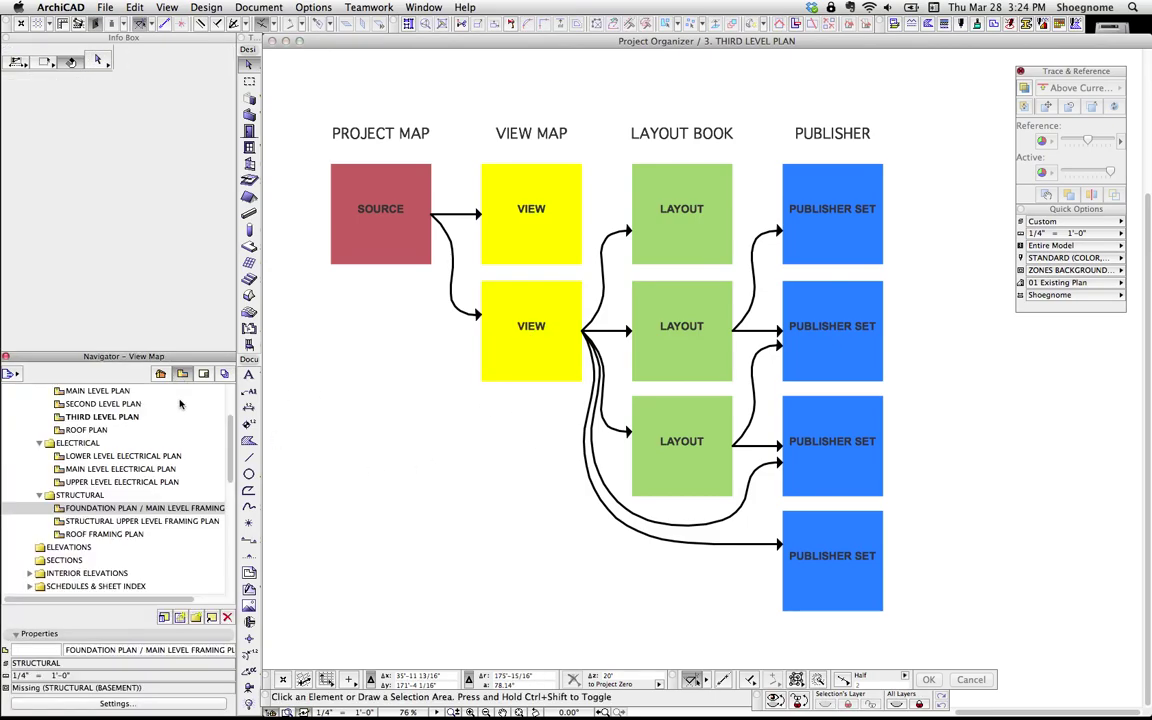
pyautogui.scroll(3, 90, 455)
pyautogui.scroll(-3, 86, 458)
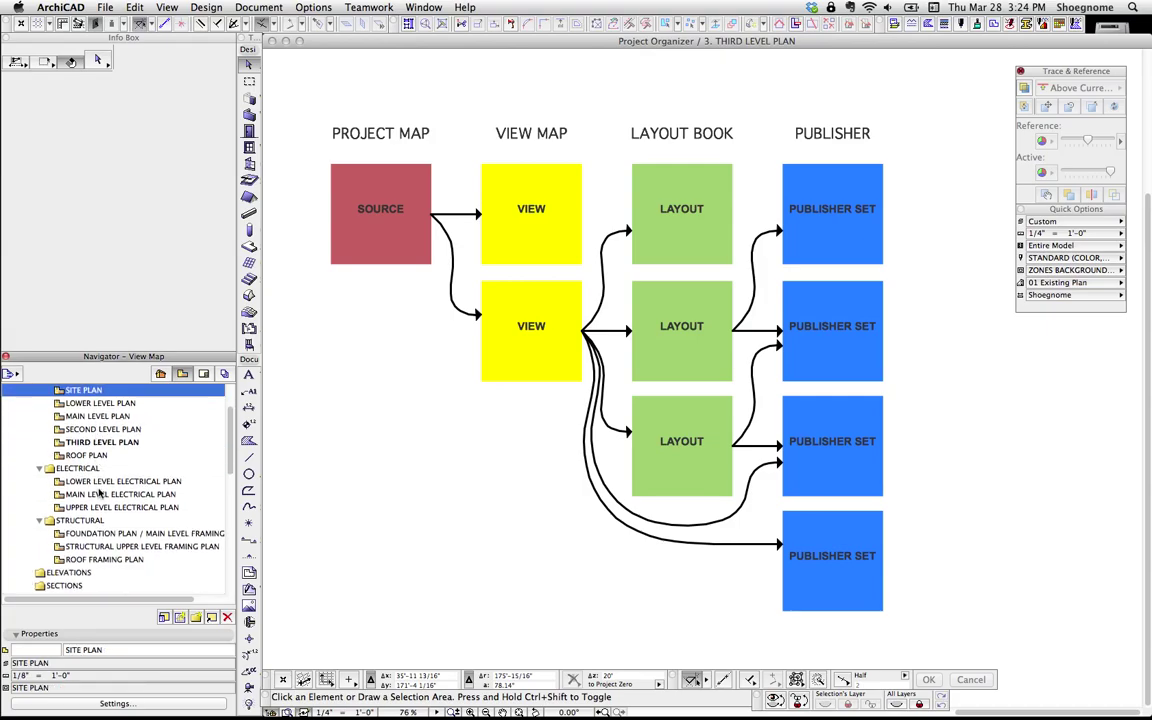
pyautogui.click(91, 505)
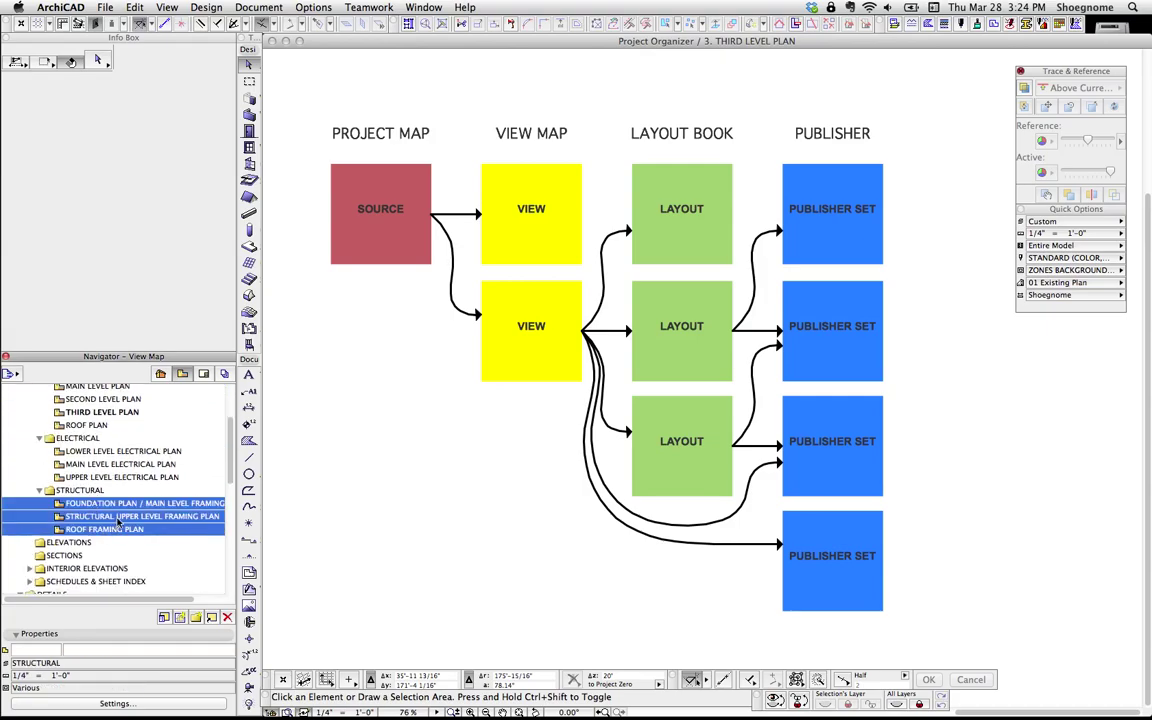
# Open the Organizer and list all publisher sets on its publishing side
pyautogui.click(10, 373)
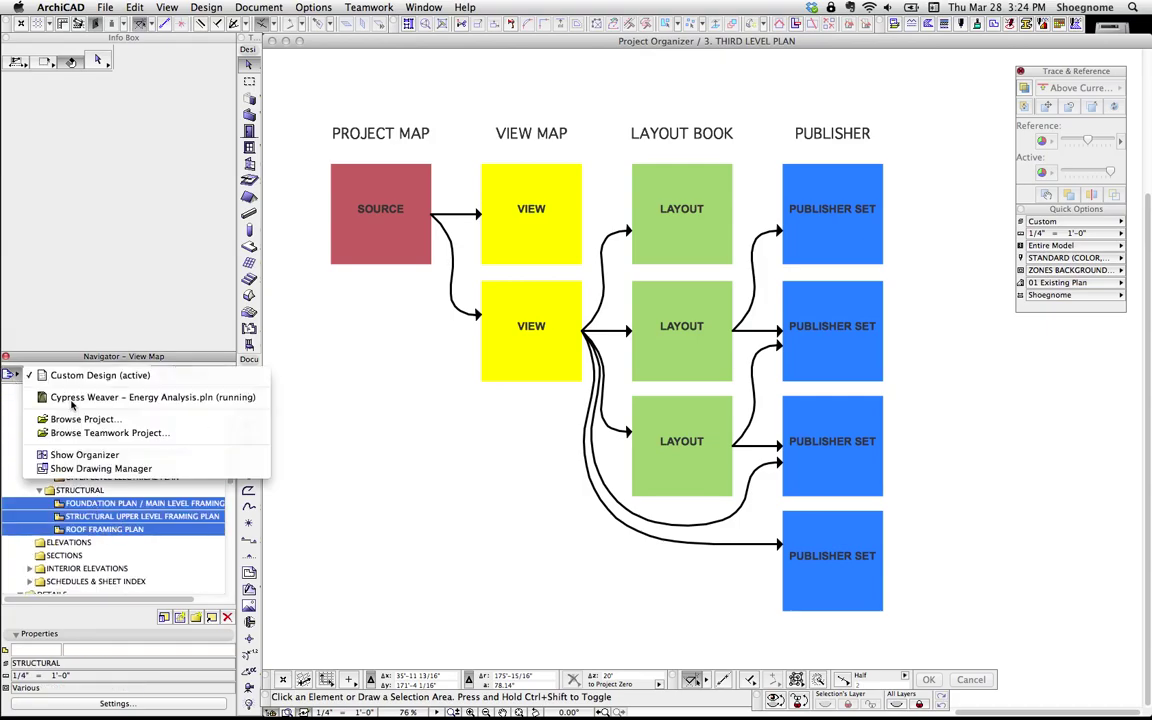
pyautogui.click(85, 455)
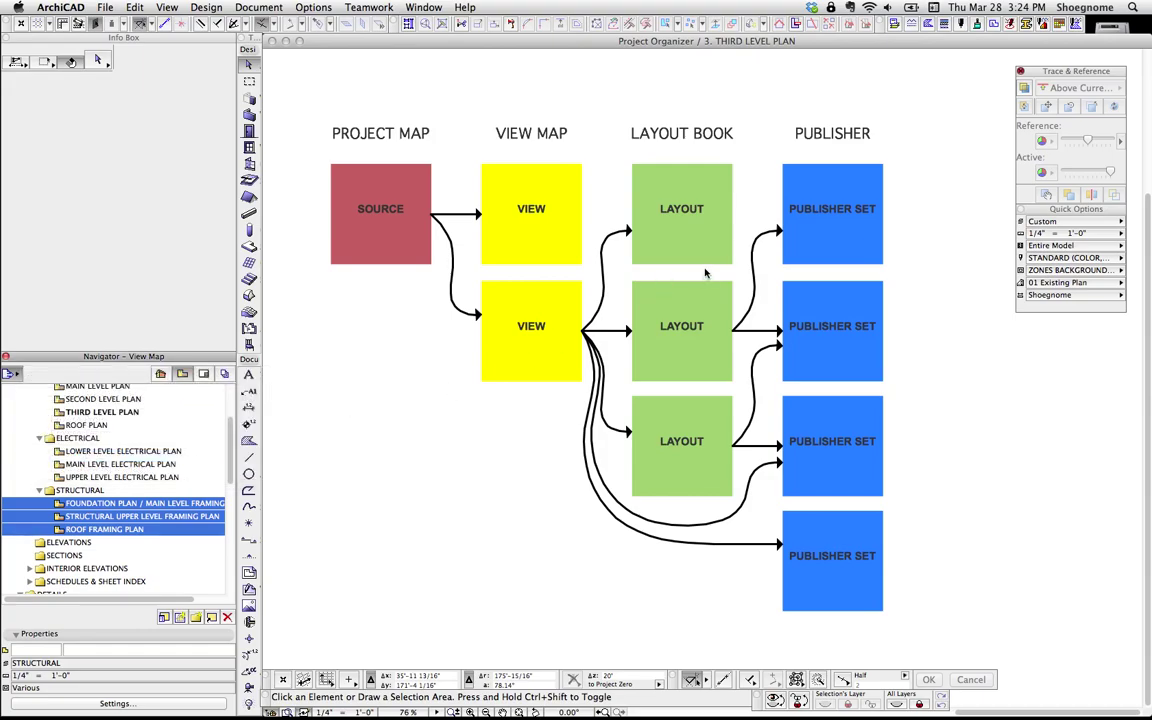
pyautogui.click(856, 105)
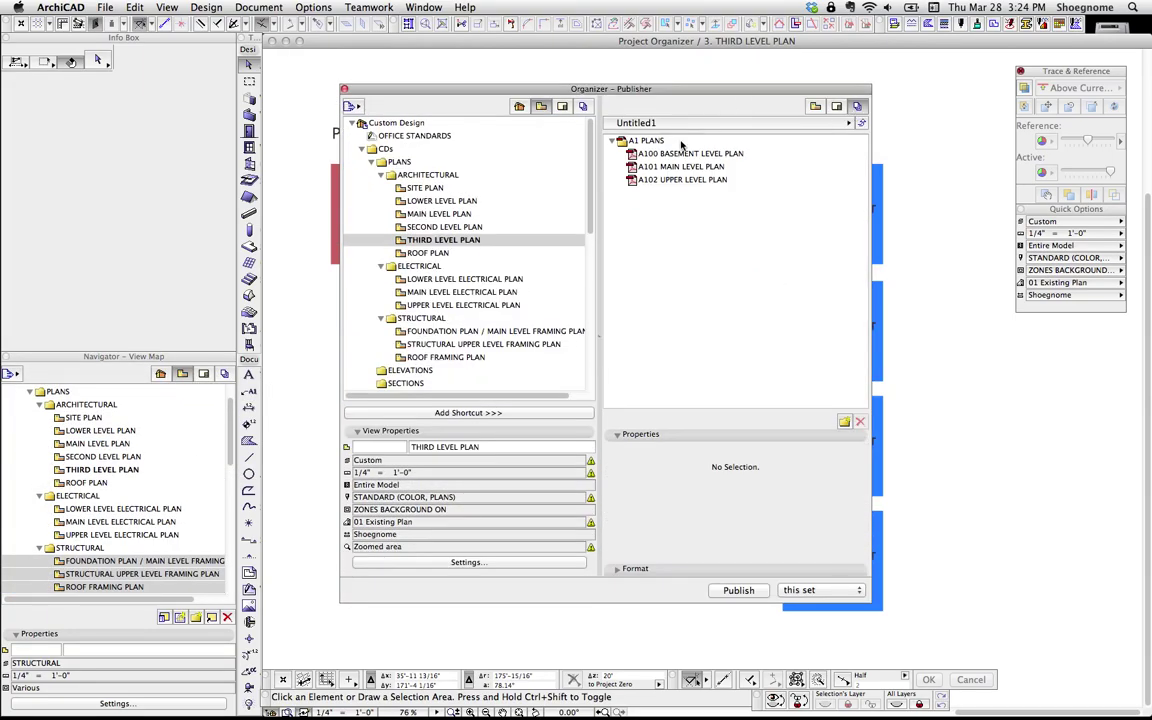
pyautogui.click(861, 123)
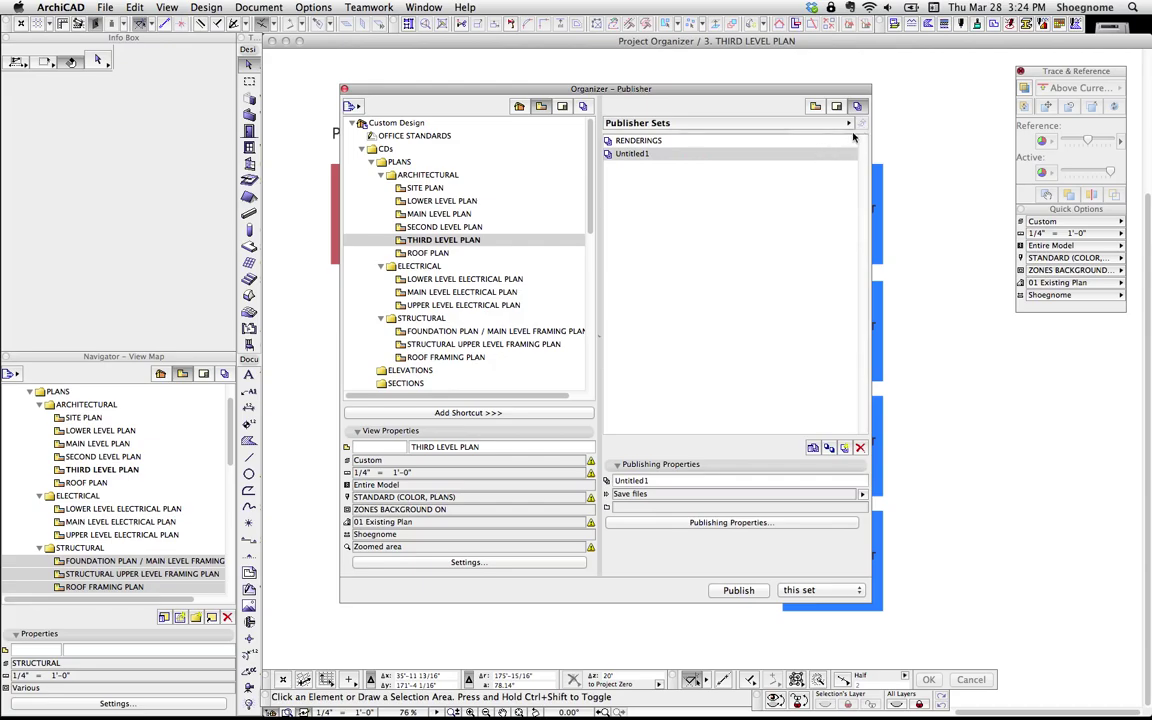
# Create Untitled2, add the three STRUCTURAL framing plans, and set their output format to DWG
pyautogui.click(845, 449)
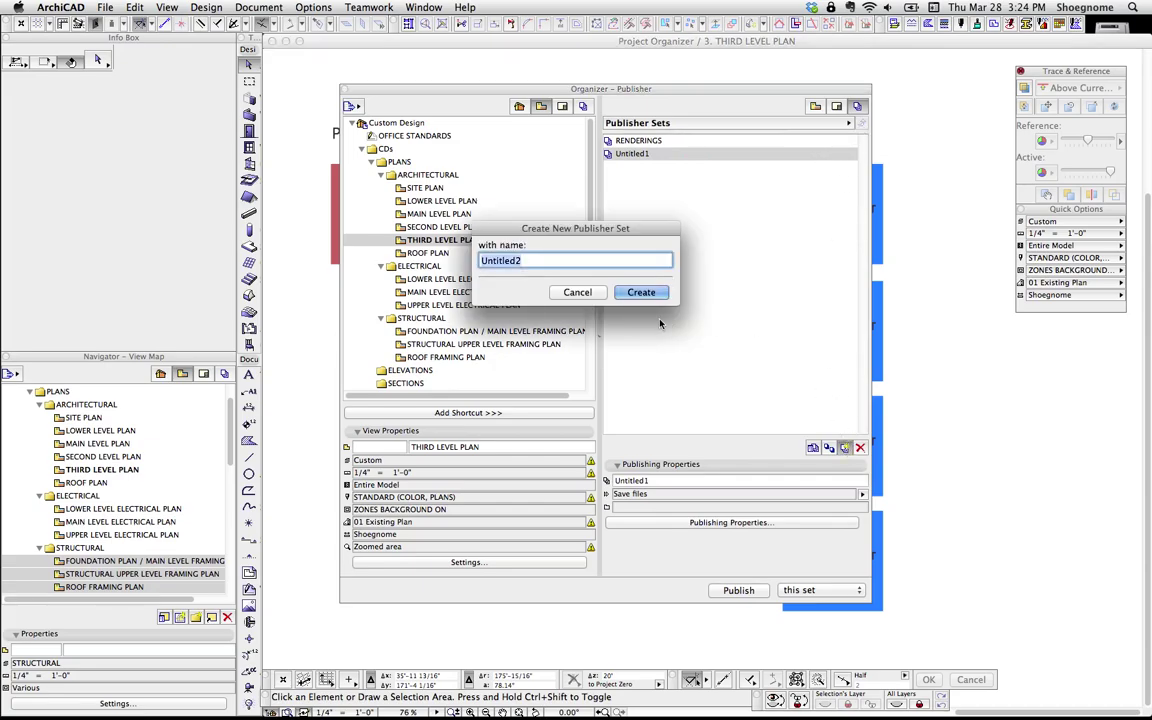
pyautogui.click(640, 290)
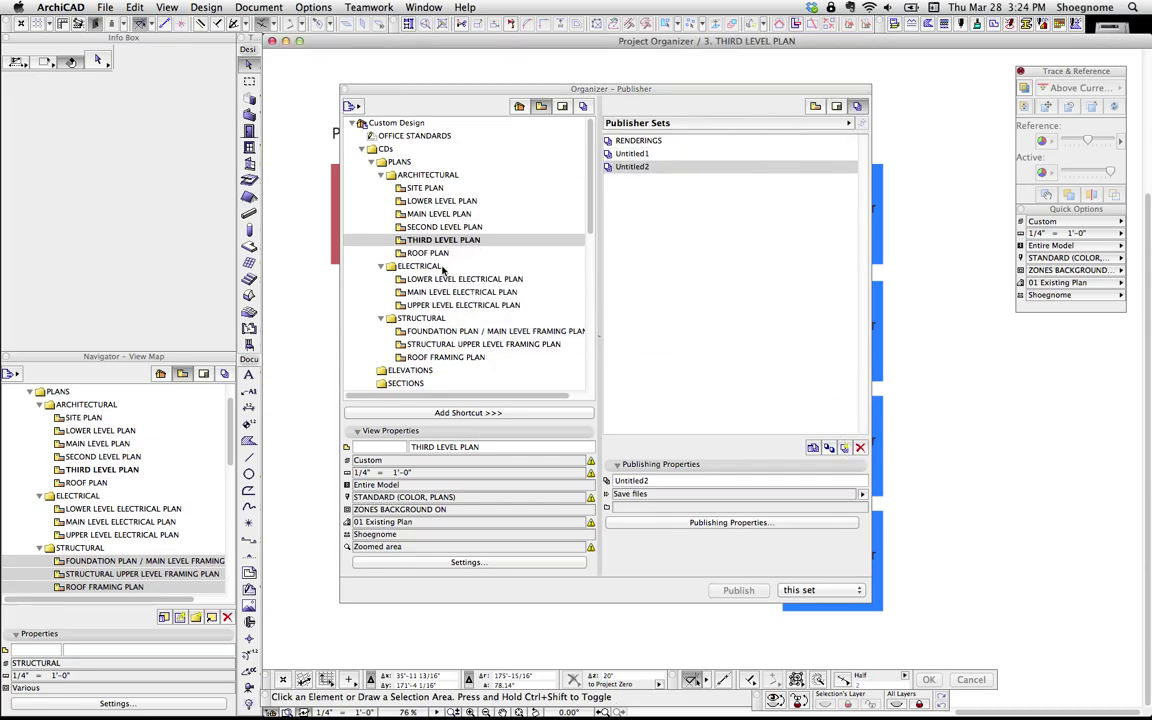
pyautogui.click(440, 330)
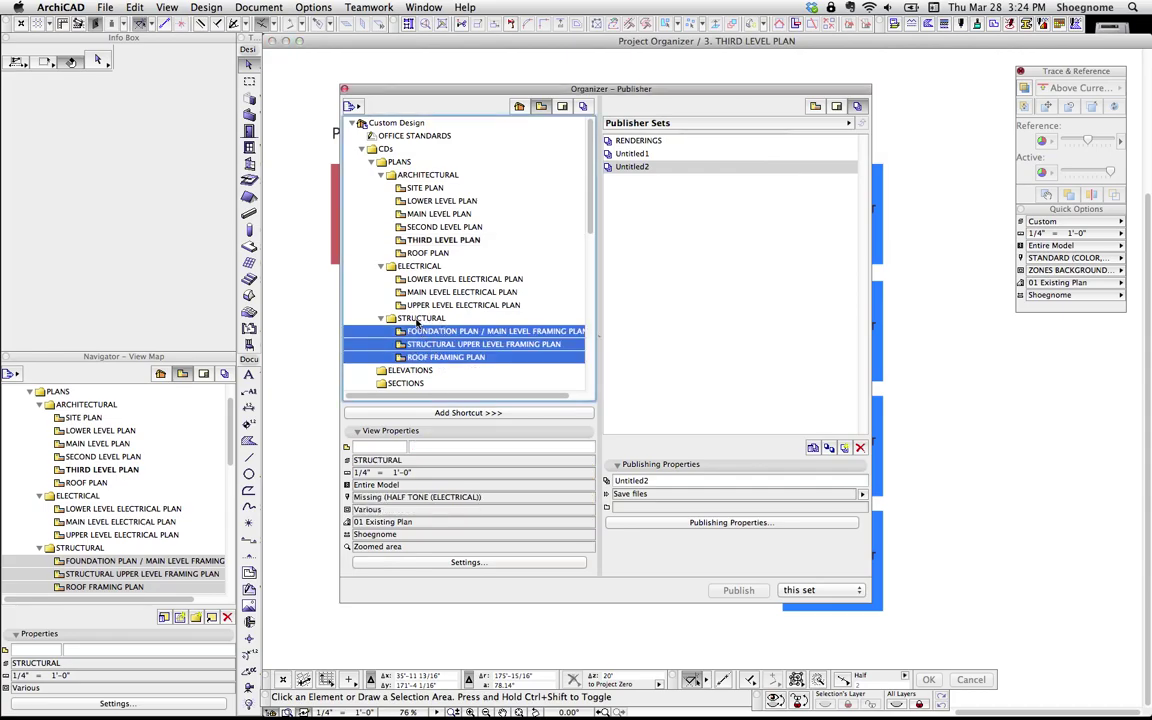
pyautogui.moveTo(418, 320); pyautogui.dragTo(640, 167)
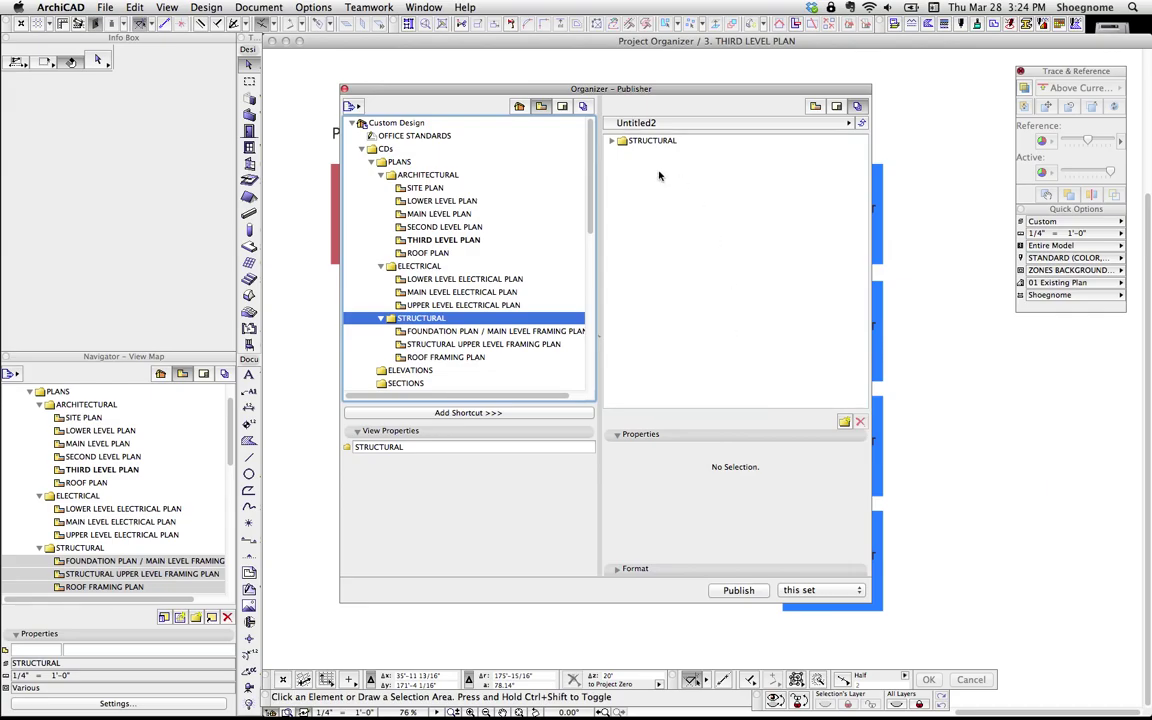
pyautogui.moveTo(670, 157); pyautogui.dragTo(670, 180)
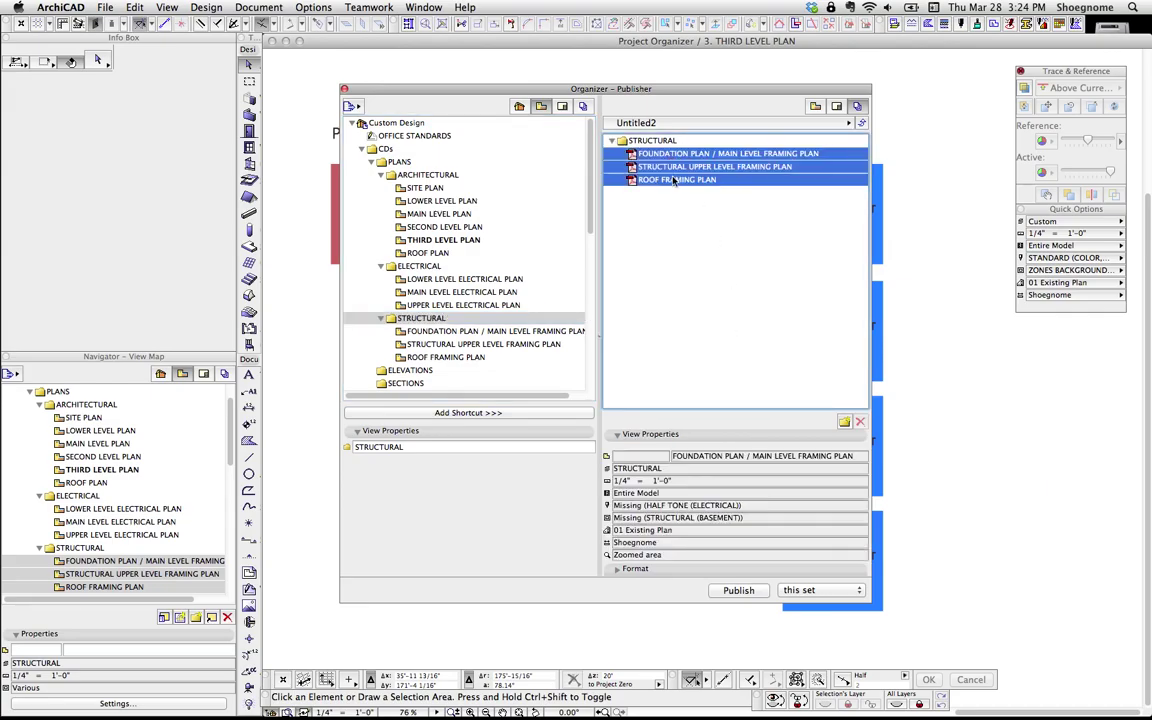
pyautogui.click(669, 572)
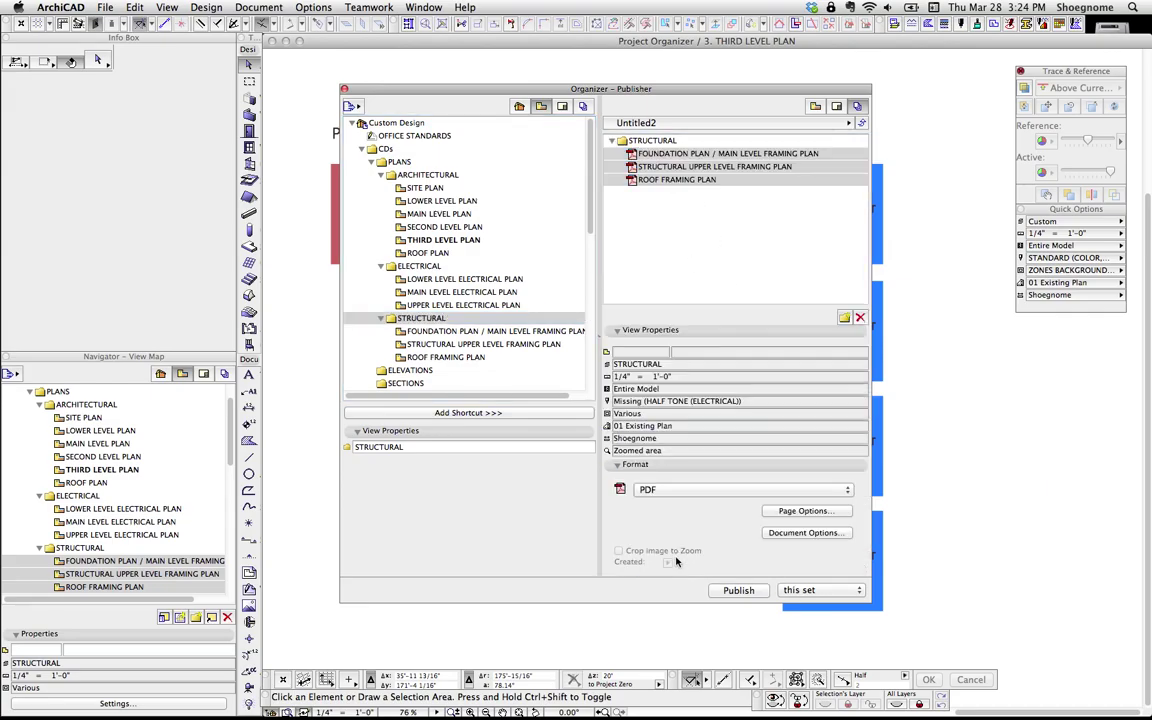
pyautogui.click(655, 489)
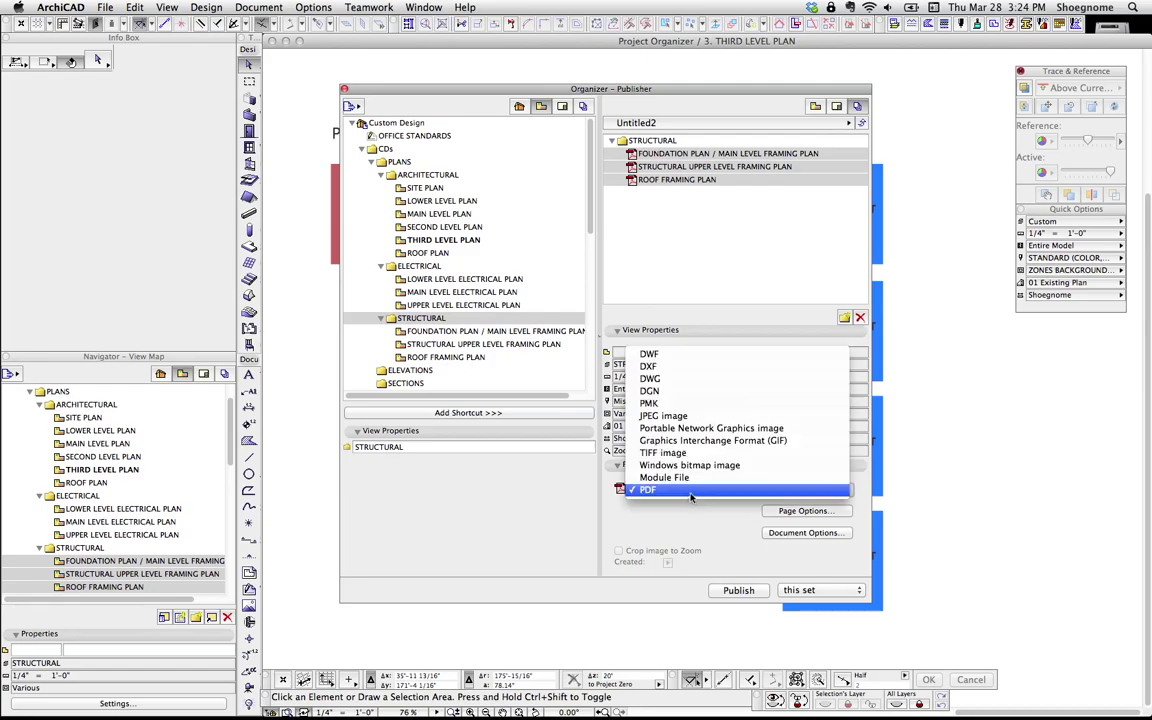
pyautogui.click(668, 380)
pyautogui.click(722, 255)
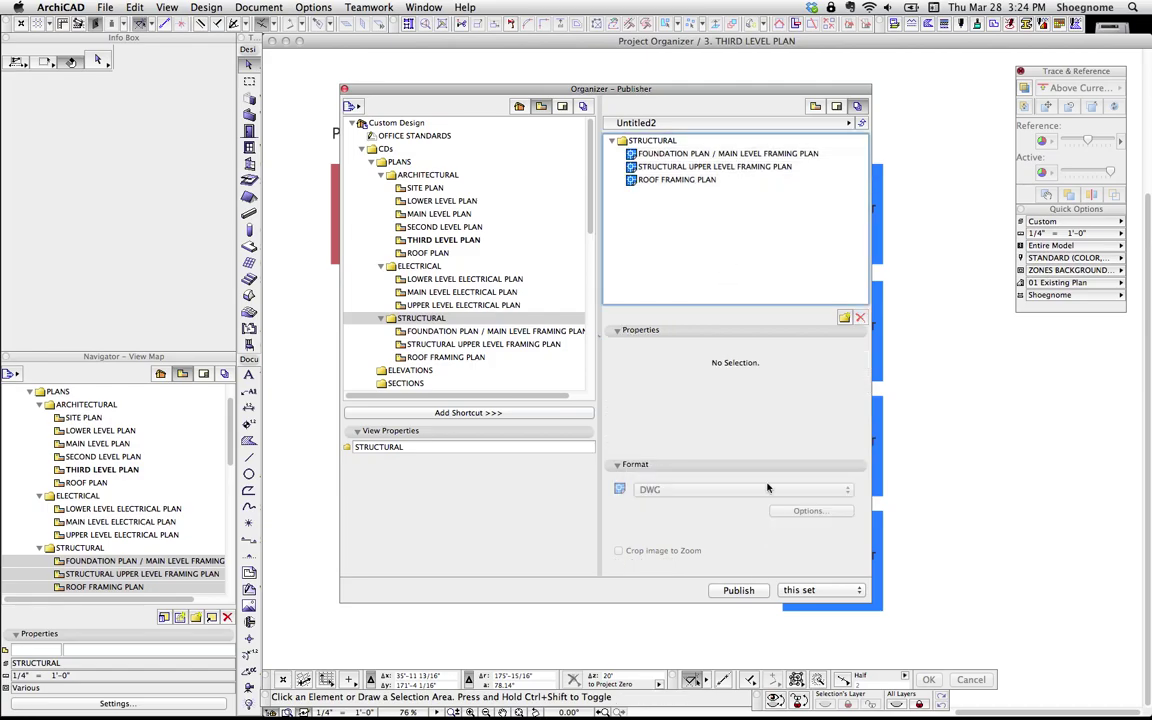
pyautogui.moveTo(697, 92); pyautogui.dragTo(646, 95)
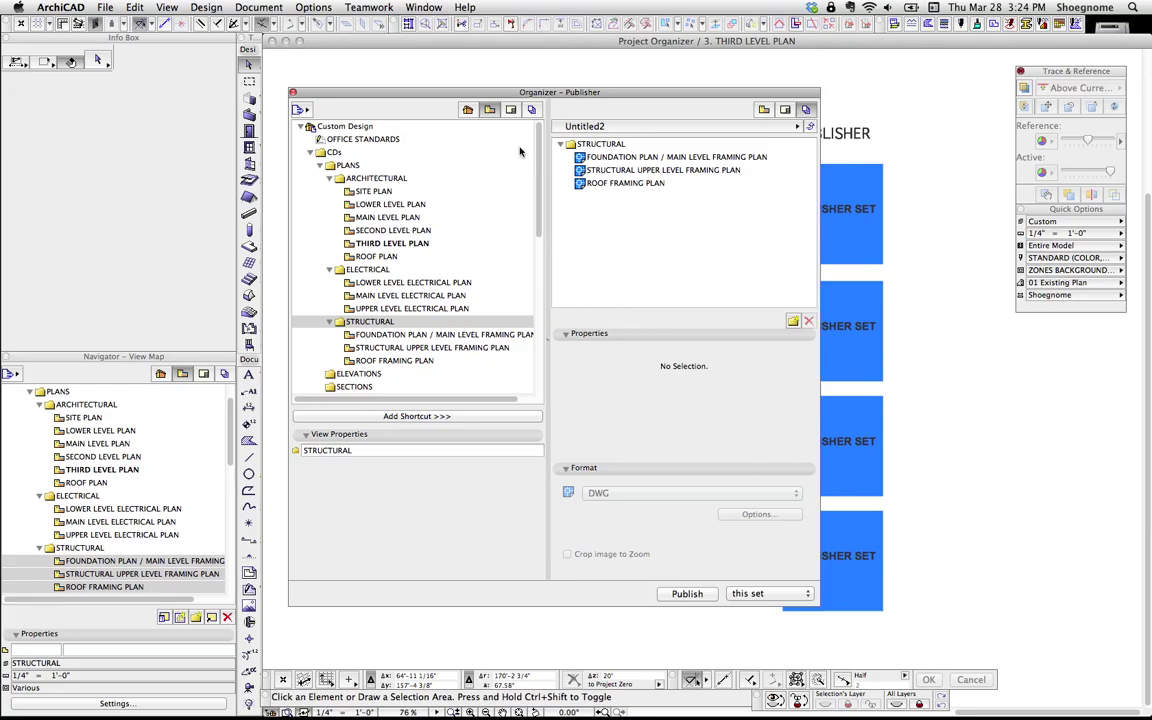
# Close the Organizer and show the Untitled1 publisher set's A1 PLANS PDF sheets in the Navigator
pyautogui.click(293, 93)
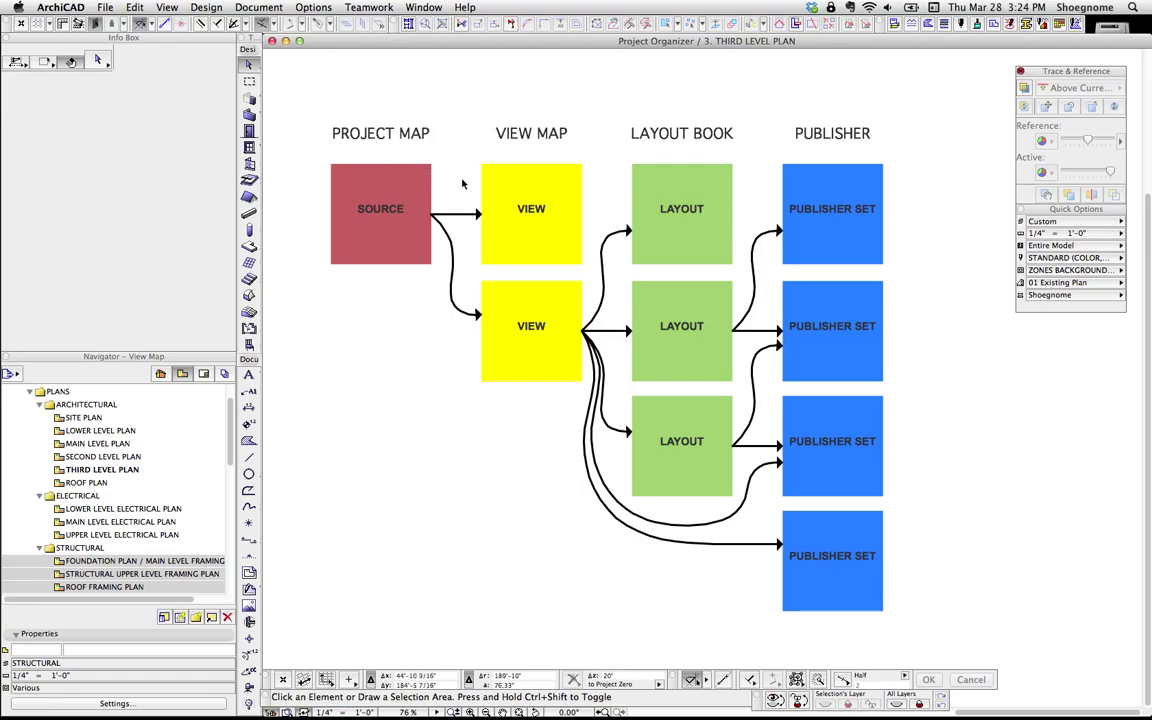
pyautogui.moveTo(463, 180); pyautogui.dragTo(485, 173, button='middle')
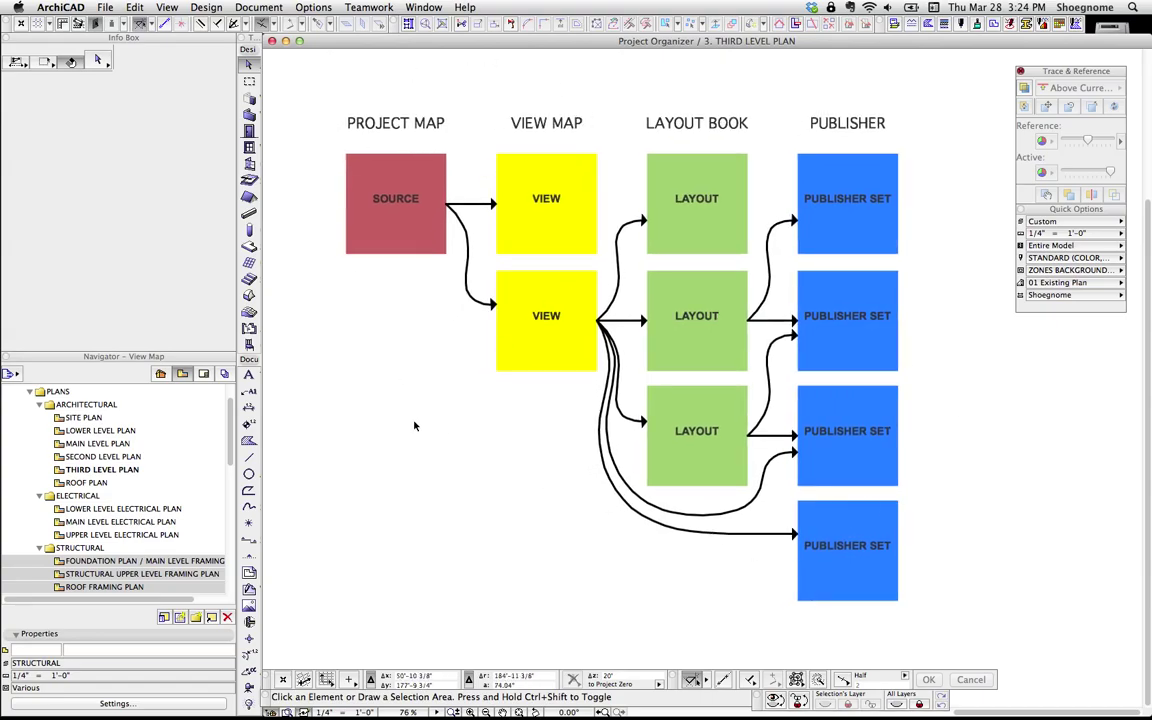
pyautogui.click(160, 373)
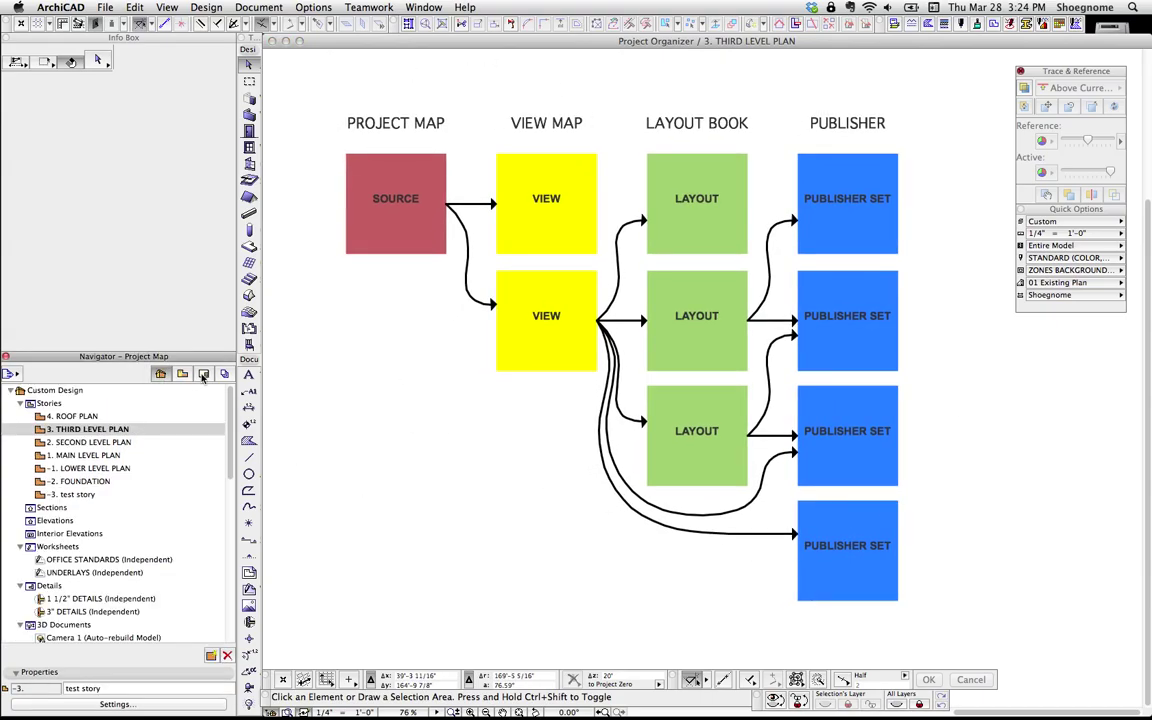
pyautogui.click(182, 373)
pyautogui.click(224, 373)
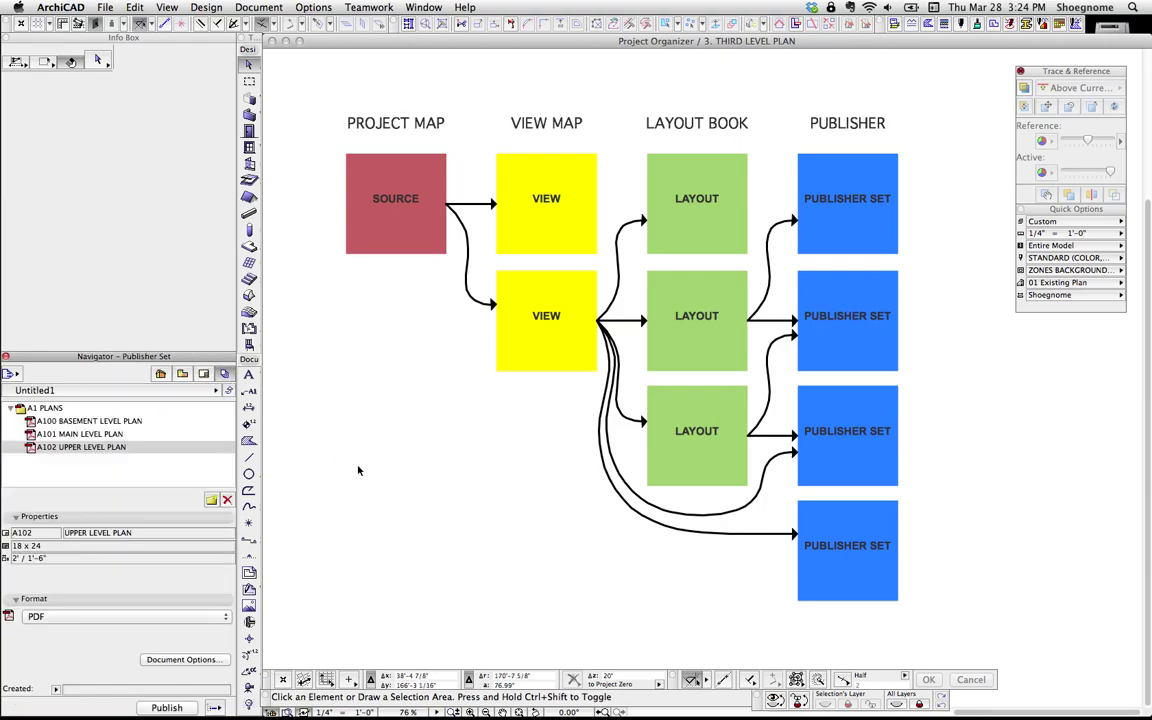